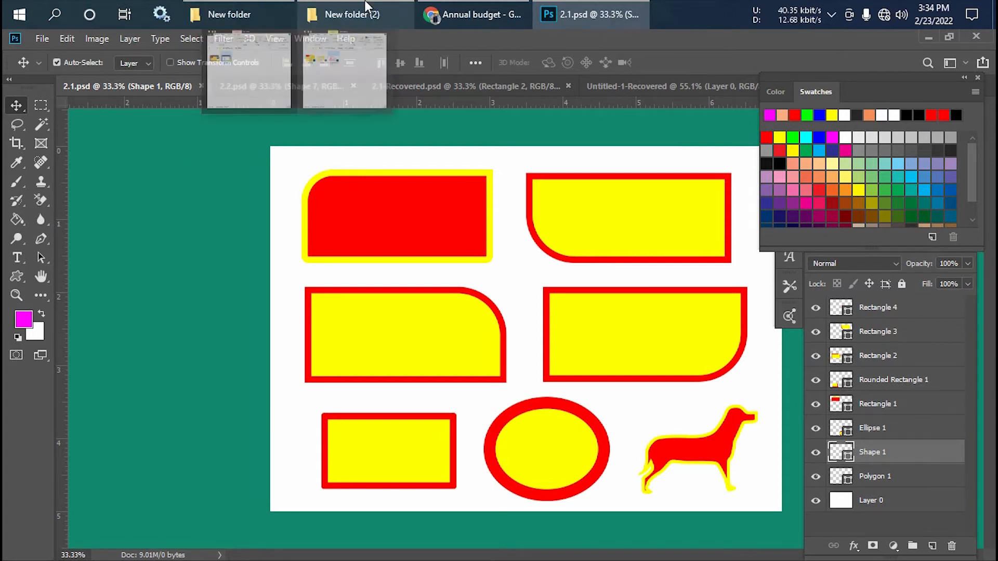
# Switch to Chrome, read the Photoshop tool list in the Annual budget spreadsheet, dismiss the Norton notification and return to Photoshop
pyautogui.click(422, 11)
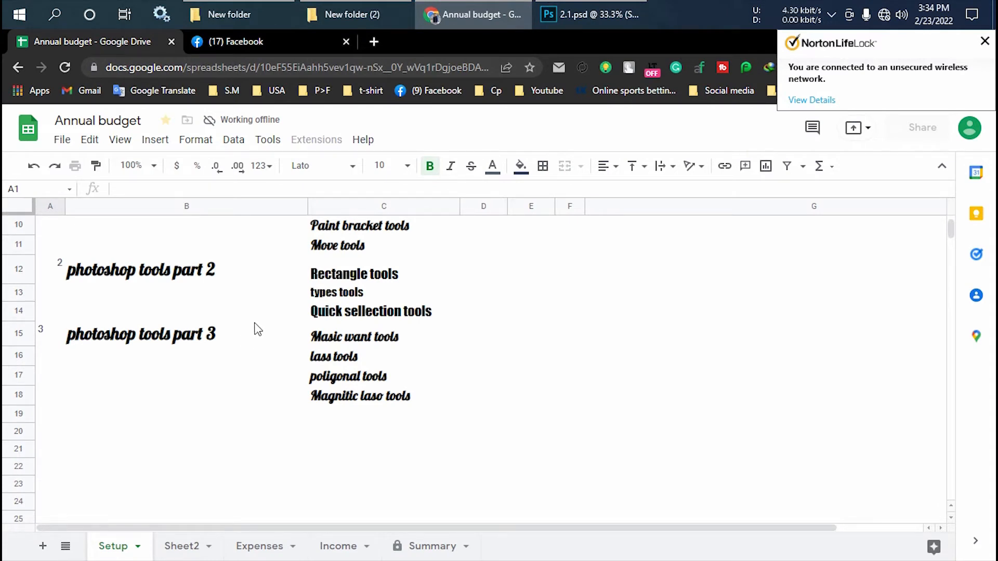
pyautogui.click(984, 40)
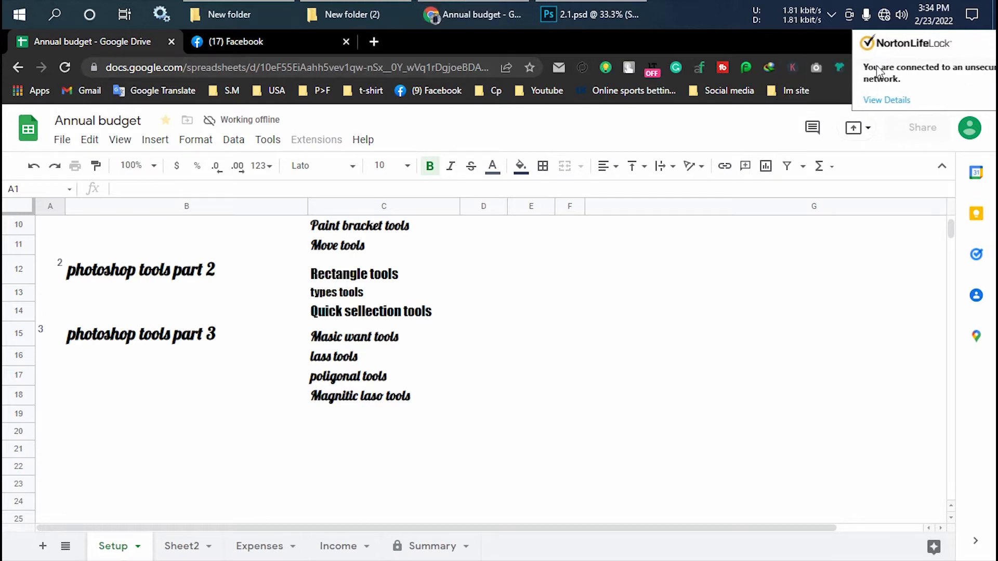
pyautogui.click(578, 14)
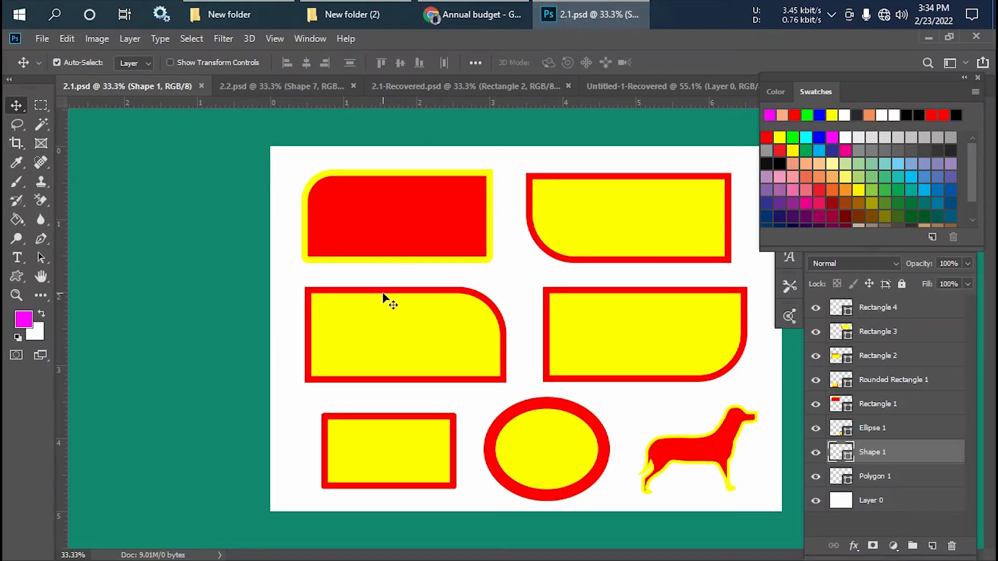
# Look through the sample shapes in the open documents up to Untitled-1-Recovered, and check the spreadsheet's tool list in Chrome before returning to Photoshop
pyautogui.scroll(-2, 350, 237)
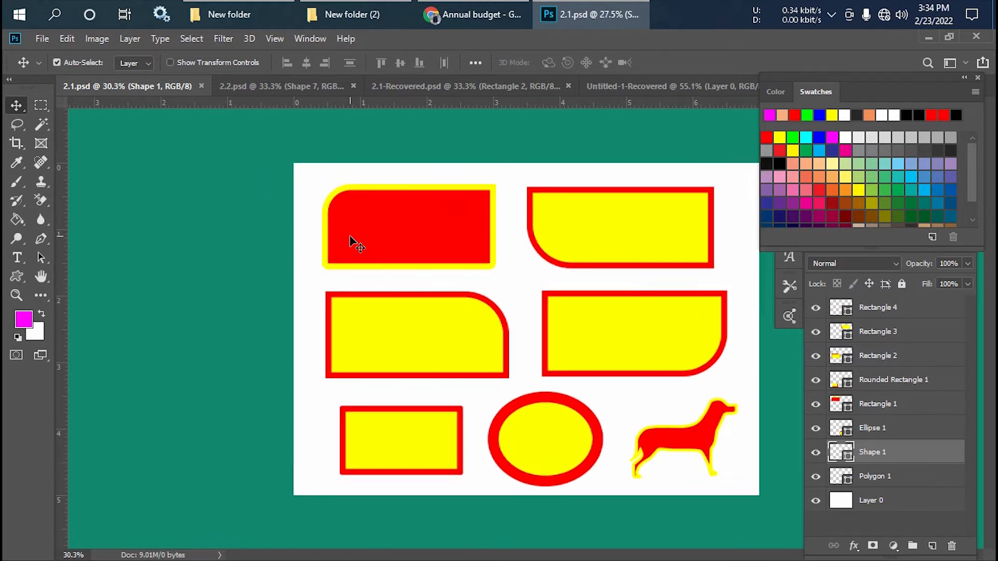
pyautogui.scroll(2, 350, 237)
pyautogui.click(281, 88)
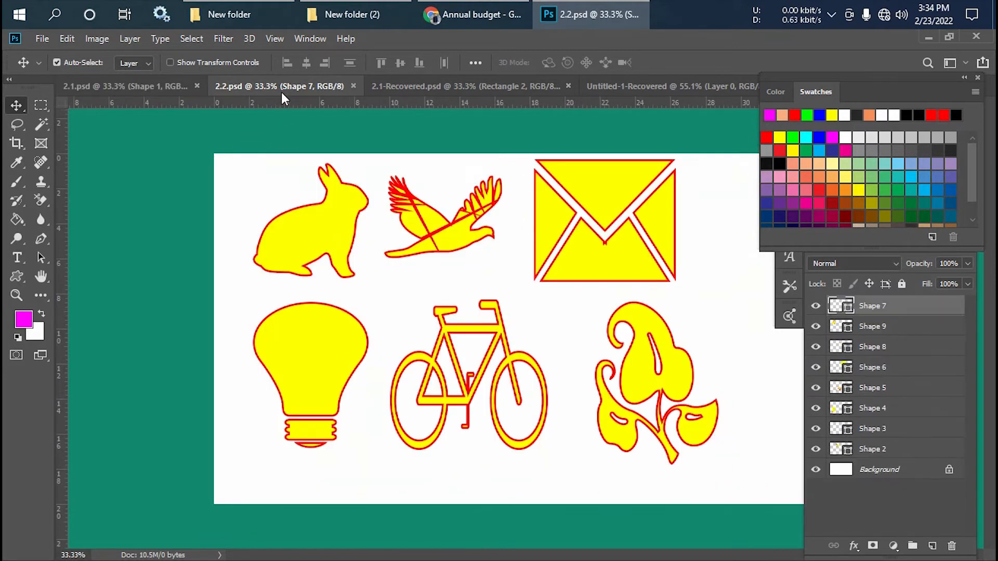
pyautogui.click(438, 86)
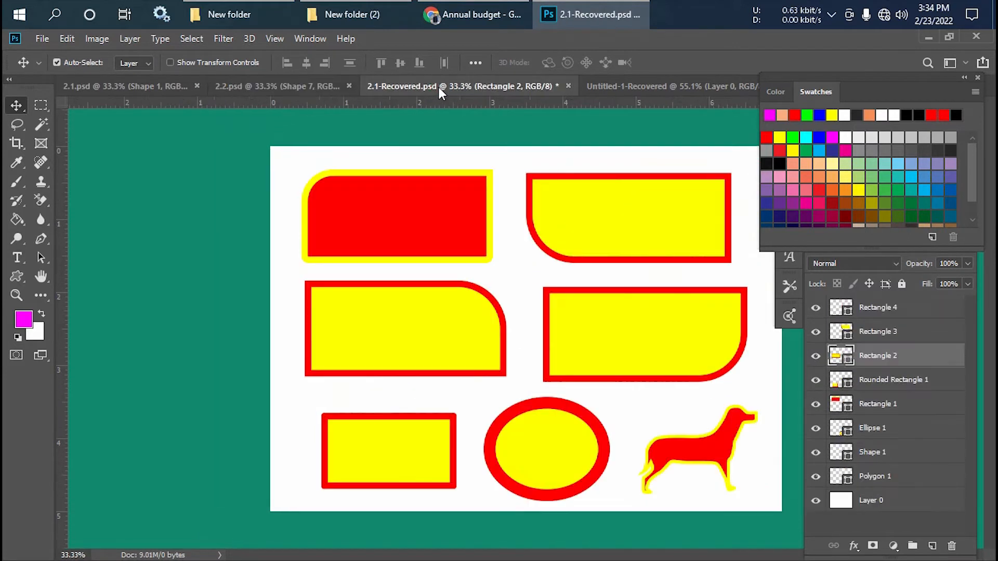
pyautogui.click(652, 87)
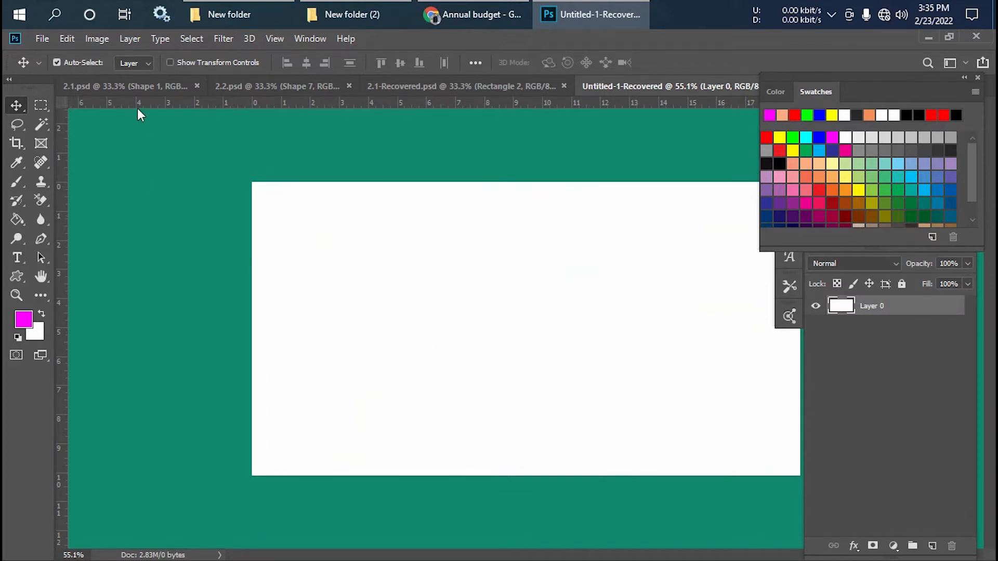
pyautogui.click(475, 10)
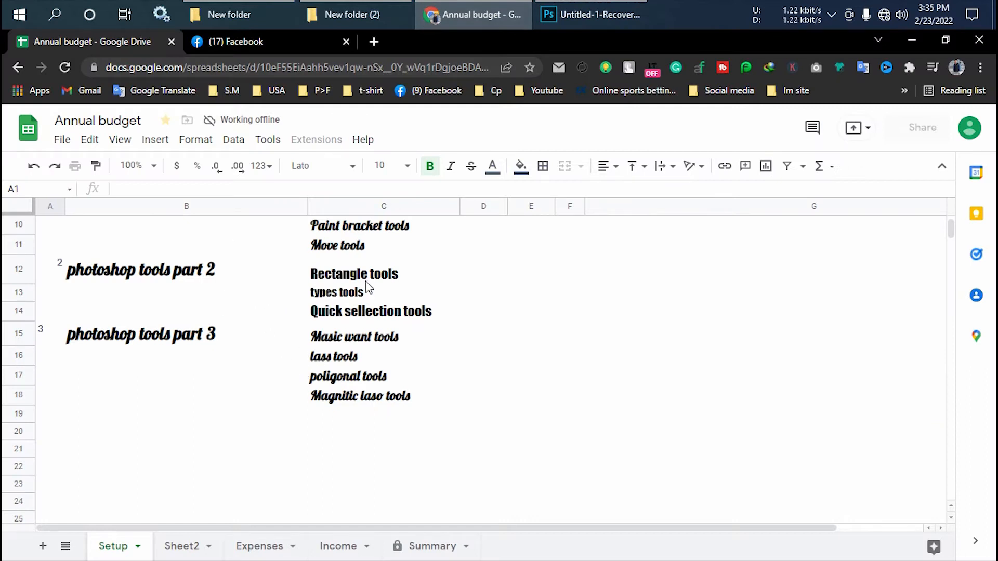
pyautogui.click(563, 23)
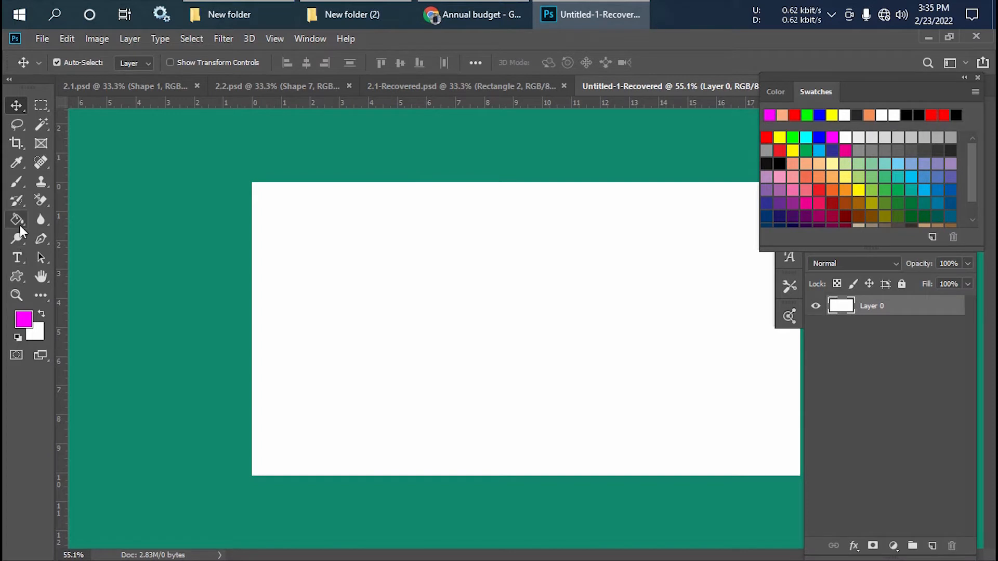
# With the Rectangle Tool, draw a rectangle about 491 by 230 px in the upper-left part of the blank canvas
pyautogui.click(16, 276)
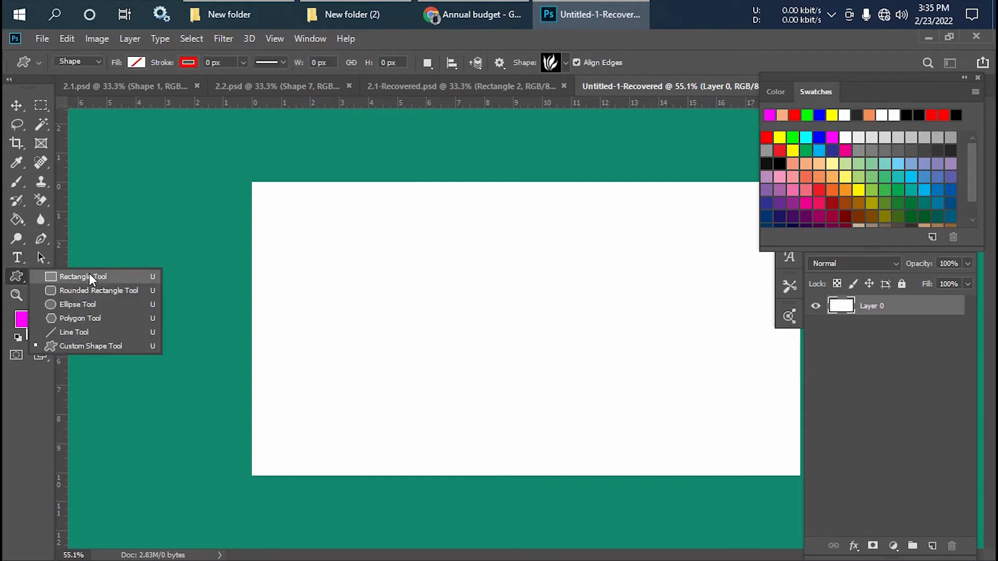
pyautogui.click(88, 274)
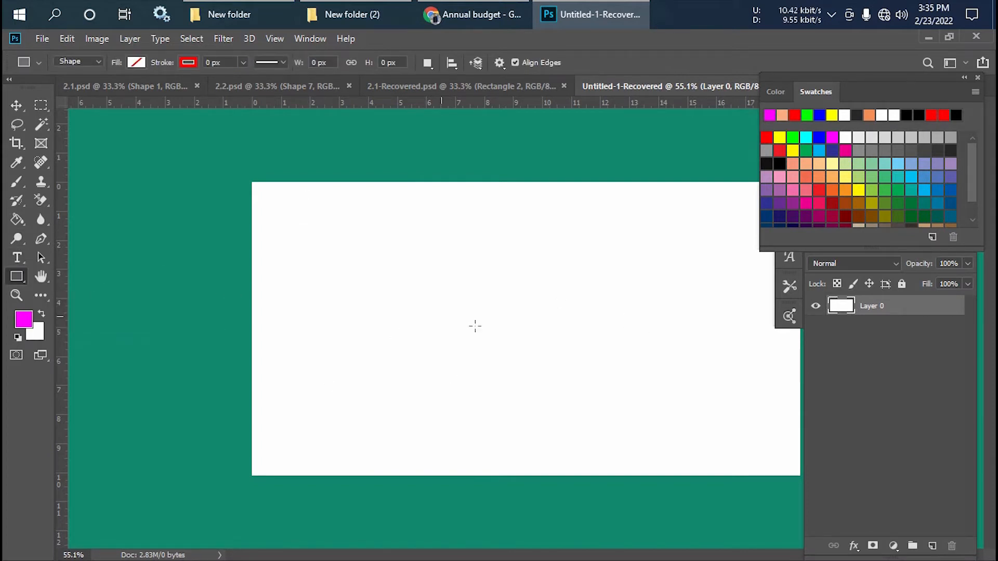
pyautogui.moveTo(297, 213); pyautogui.dragTo(495, 305)
pyautogui.moveTo(171, 218); pyautogui.dragTo(766, 163)
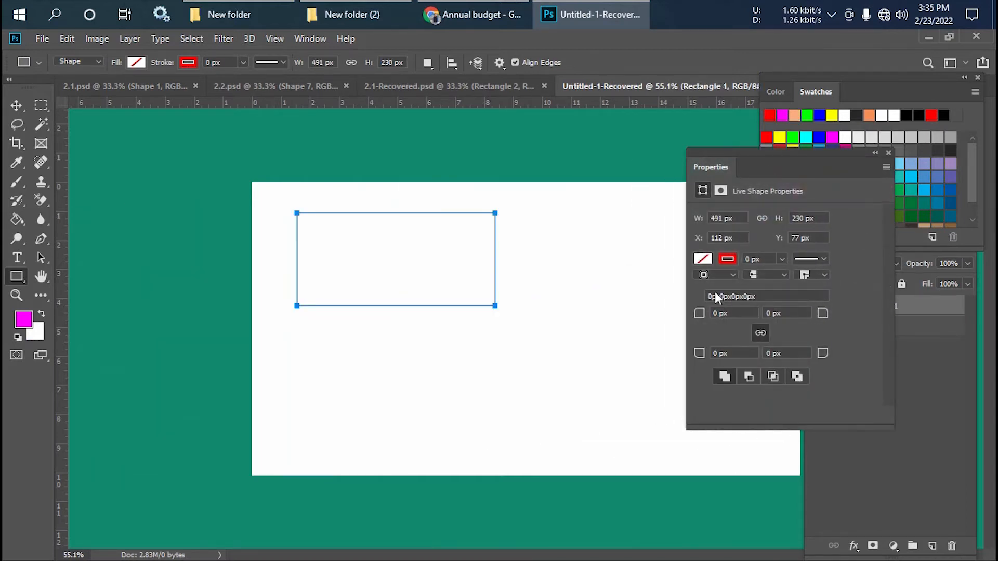
# Fill the rectangle with yellow and give it a red stroke about 6.99 px wide
pyautogui.click(707, 259)
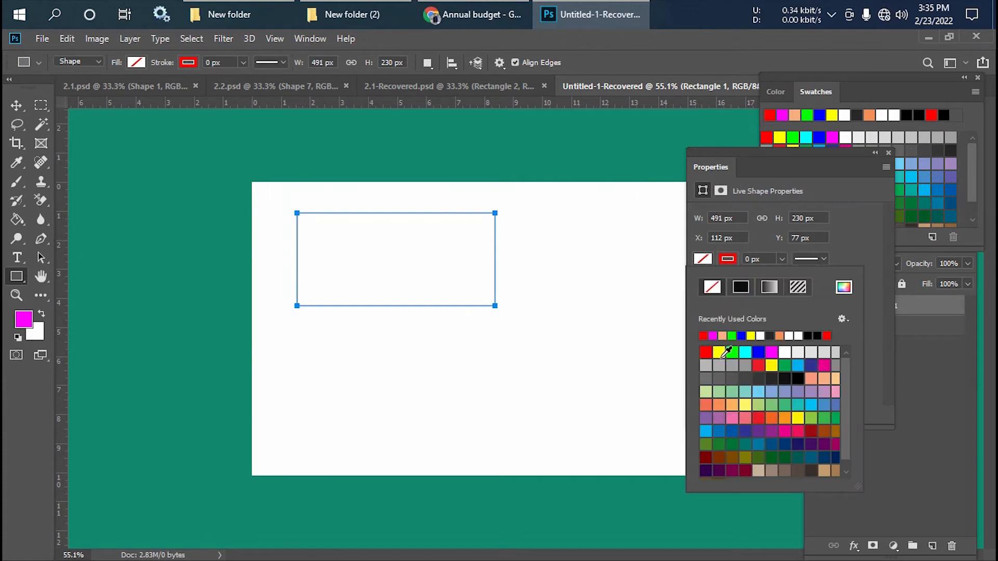
pyautogui.click(723, 355)
pyautogui.click(725, 258)
pyautogui.click(713, 335)
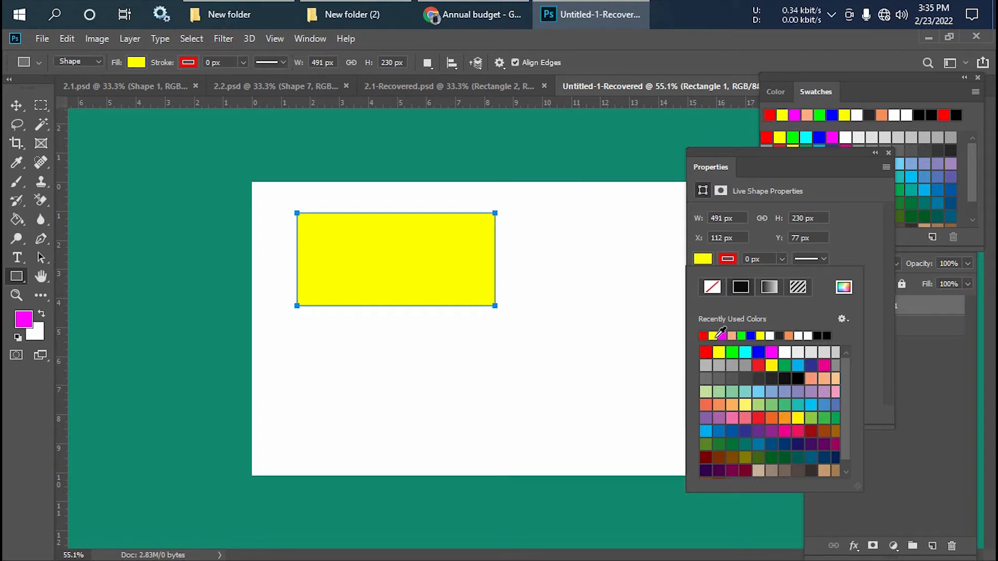
pyautogui.click(782, 259)
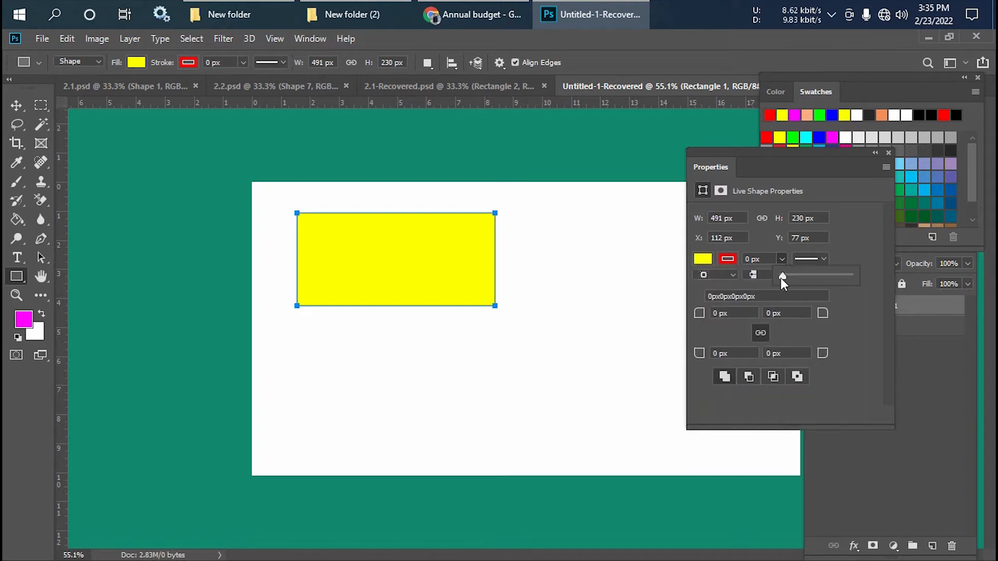
pyautogui.moveTo(782, 278); pyautogui.dragTo(799, 275)
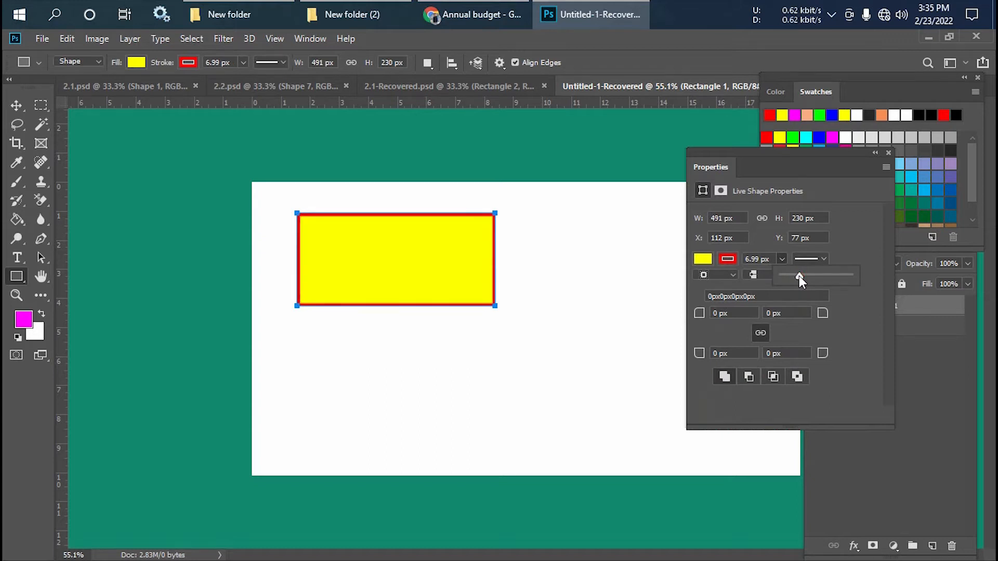
pyautogui.click(852, 372)
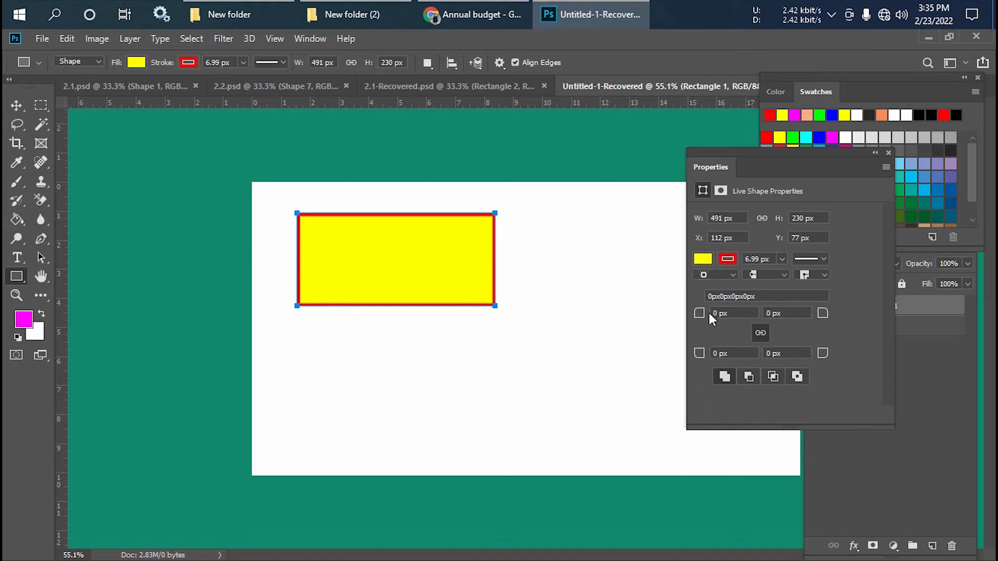
# Unlink the rectangle's corner radii and look at the rounded-corner samples in 2.1.psd before returning to Untitled-1-Recovered
pyautogui.click(760, 333)
pyautogui.click(129, 82)
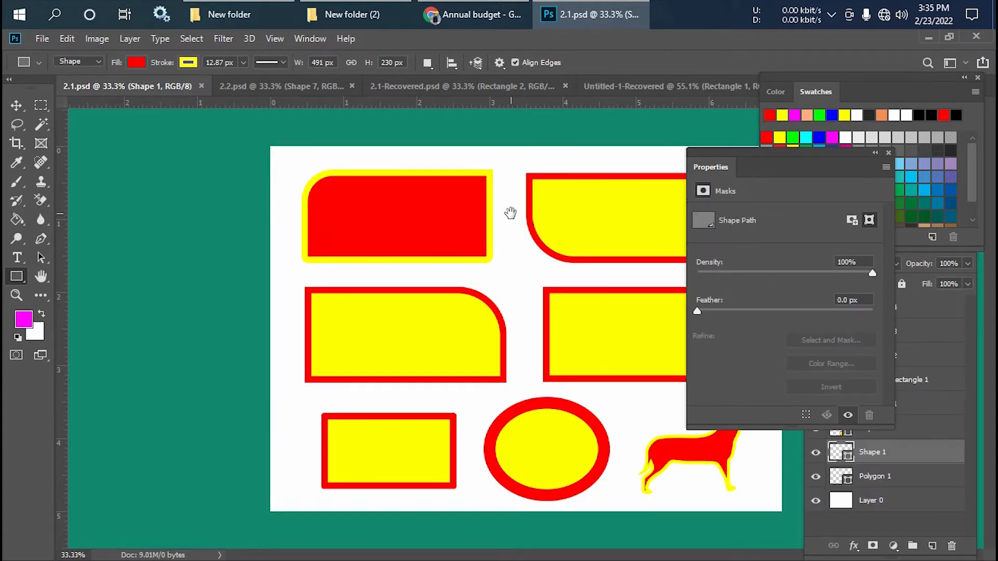
pyautogui.hotkey('ctrl', '-')
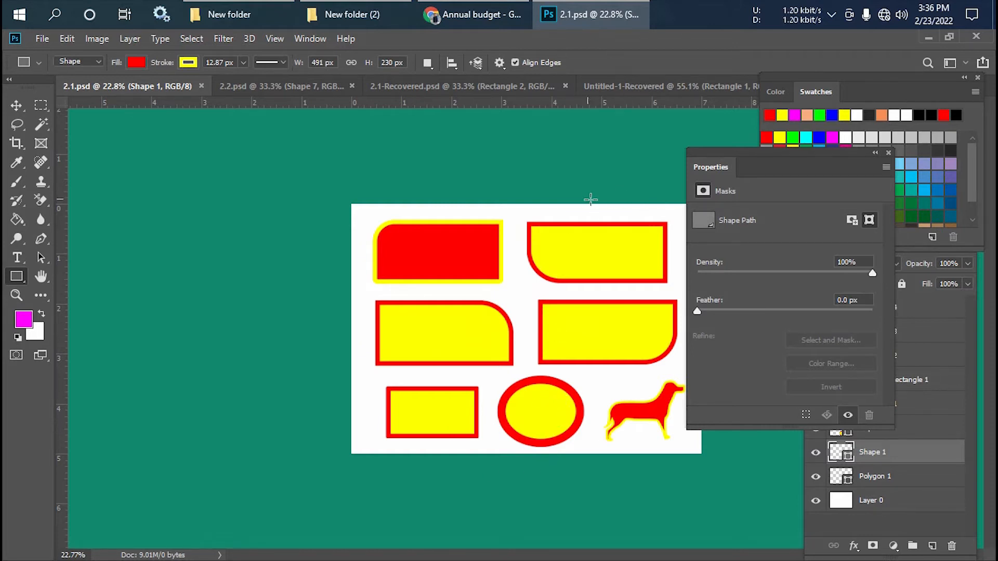
pyautogui.click(631, 86)
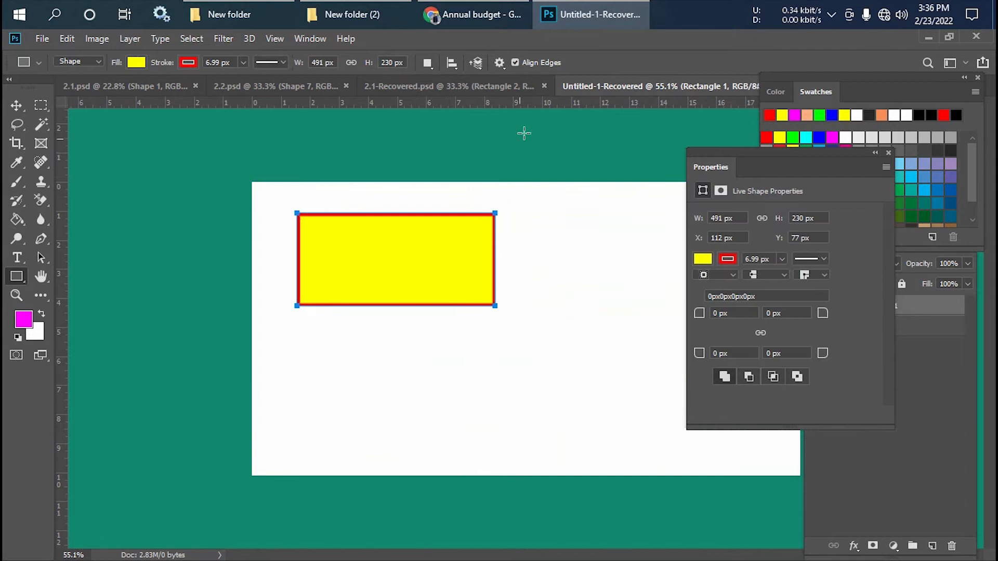
# Round only the rectangle's top-left corner with a radius of 150 px
pyautogui.click(743, 313)
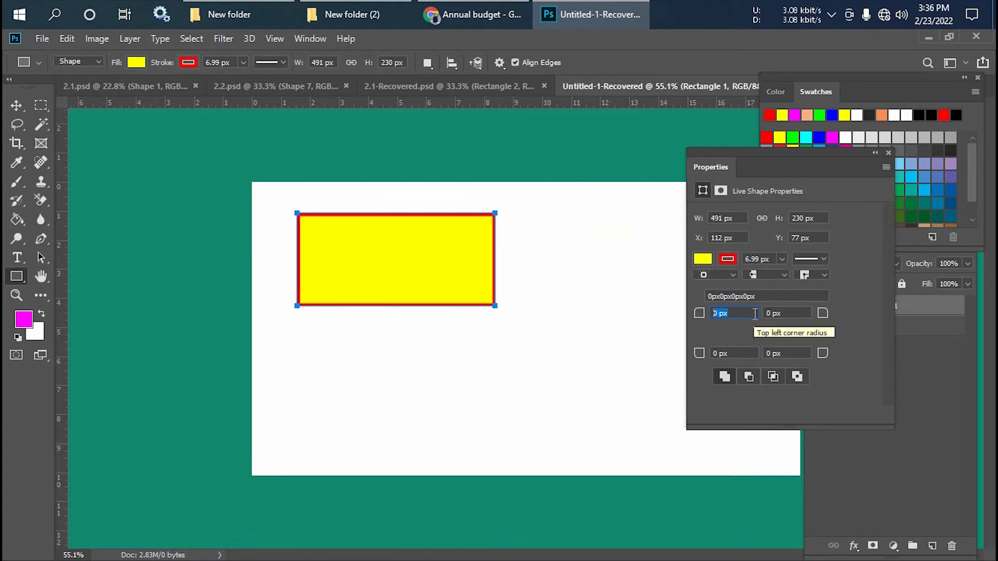
pyautogui.write('150')
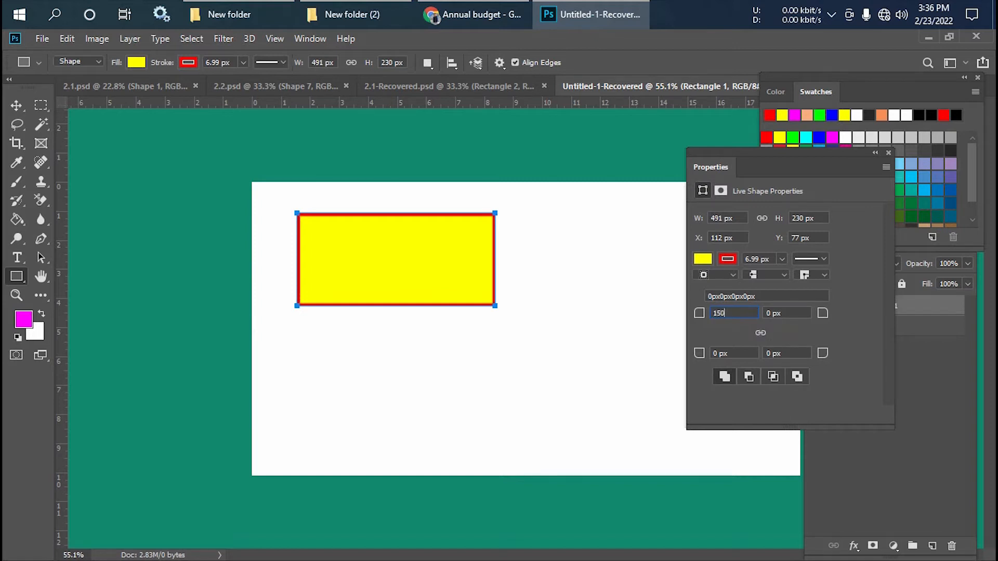
pyautogui.click(771, 296)
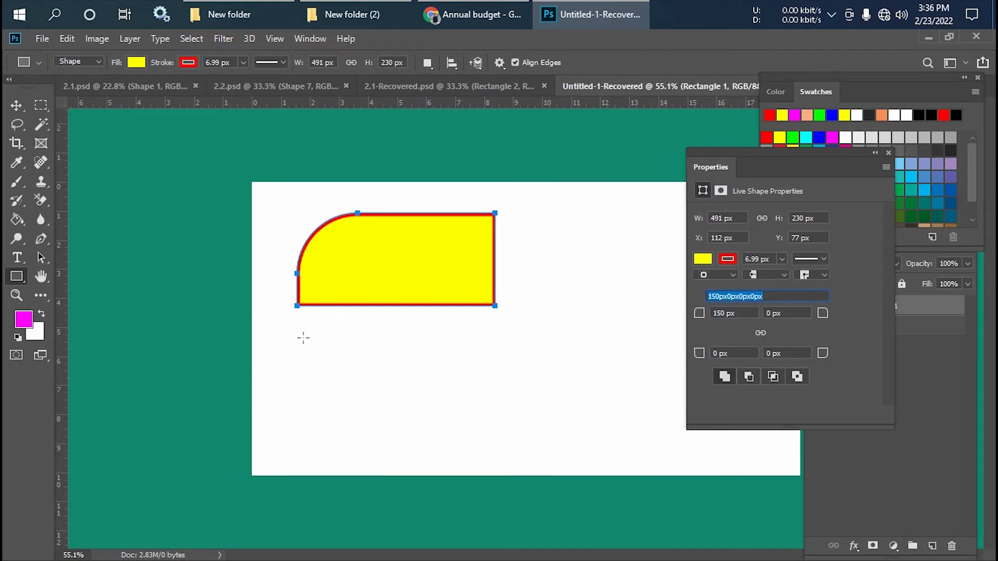
# Draw a second rectangle about 506 by 194 px below the first and set its top-right corner radius to 150 px
pyautogui.moveTo(303, 337)
pyautogui.mouseDown()
pyautogui.moveTo(472, 416)
pyautogui.moveTo(513, 419)
pyautogui.moveTo(505, 413)
pyautogui.mouseUp()
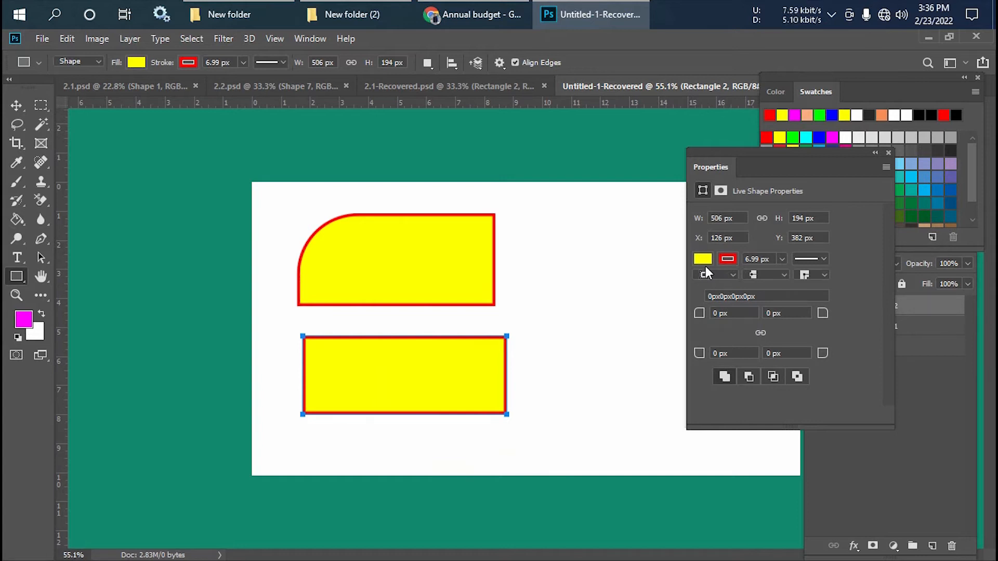
pyautogui.click(794, 313)
pyautogui.write('150')
pyautogui.click(810, 295)
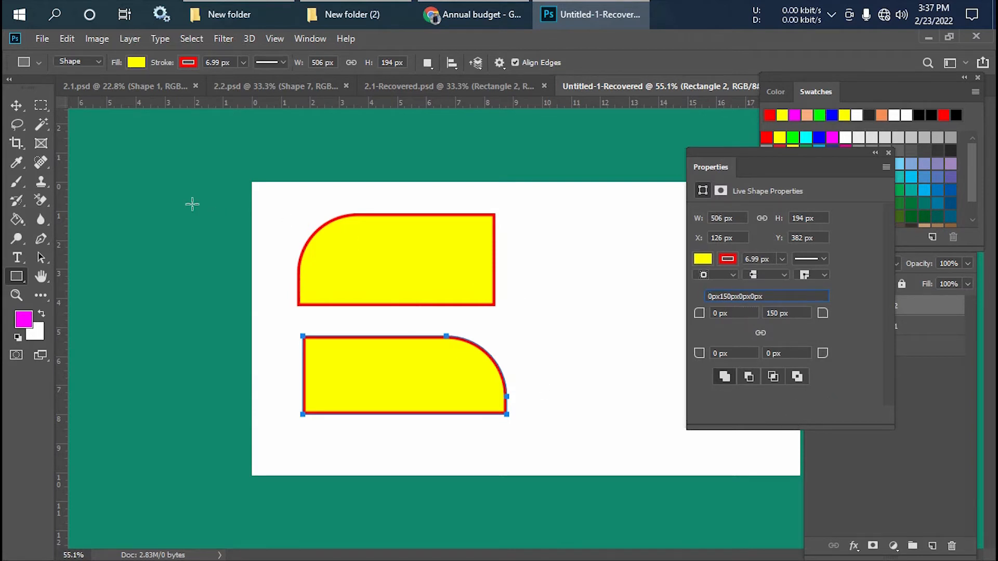
# Draw a third rectangle about 343 by 137 px in the canvas's upper right and enter a bottom-left corner radius of 150 px
pyautogui.moveTo(537, 207); pyautogui.dragTo(674, 263)
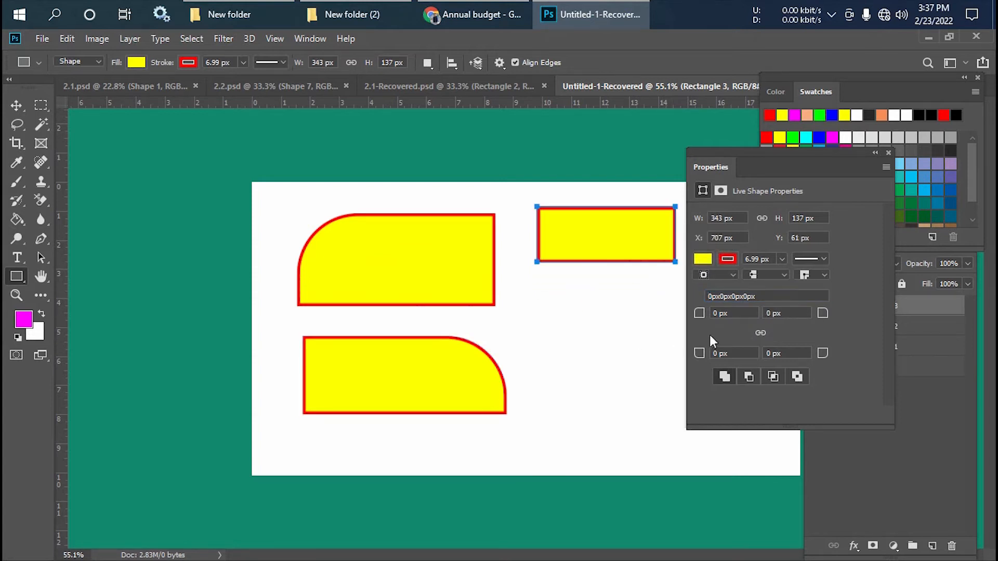
pyautogui.click(713, 353)
pyautogui.moveTo(730, 353); pyautogui.dragTo(701, 353)
pyautogui.write('150')
pyautogui.click(774, 296)
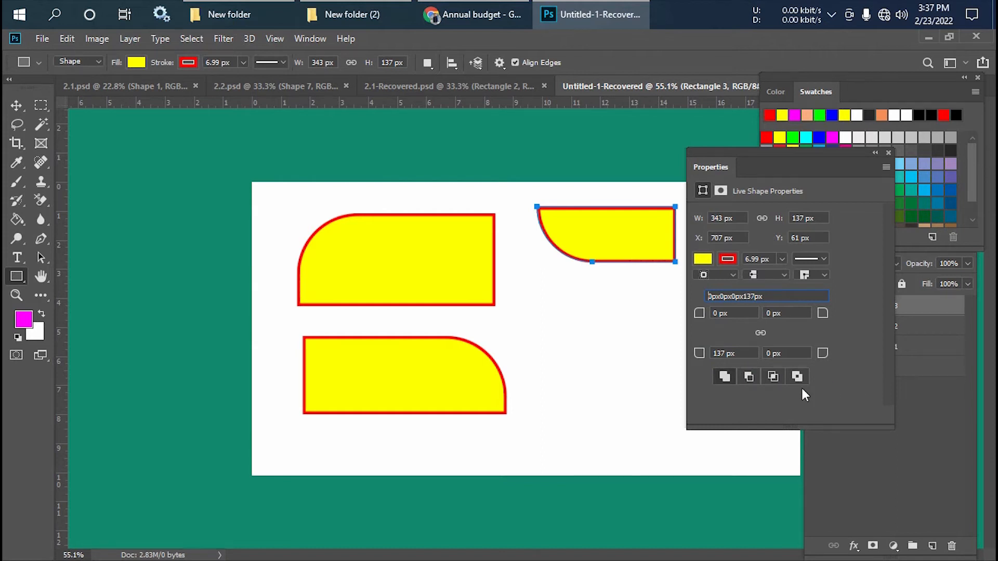
# Draw a fourth rectangle about 344 by 119 px below the third and enter a bottom-right corner radius of 150 px
pyautogui.moveTo(547, 321); pyautogui.dragTo(685, 368)
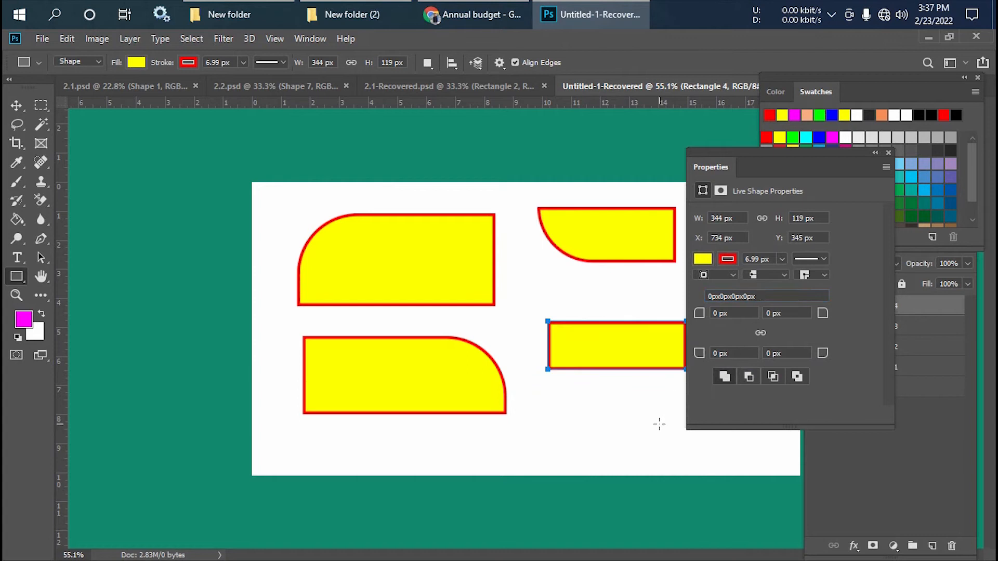
pyautogui.scroll(2, 581, 459)
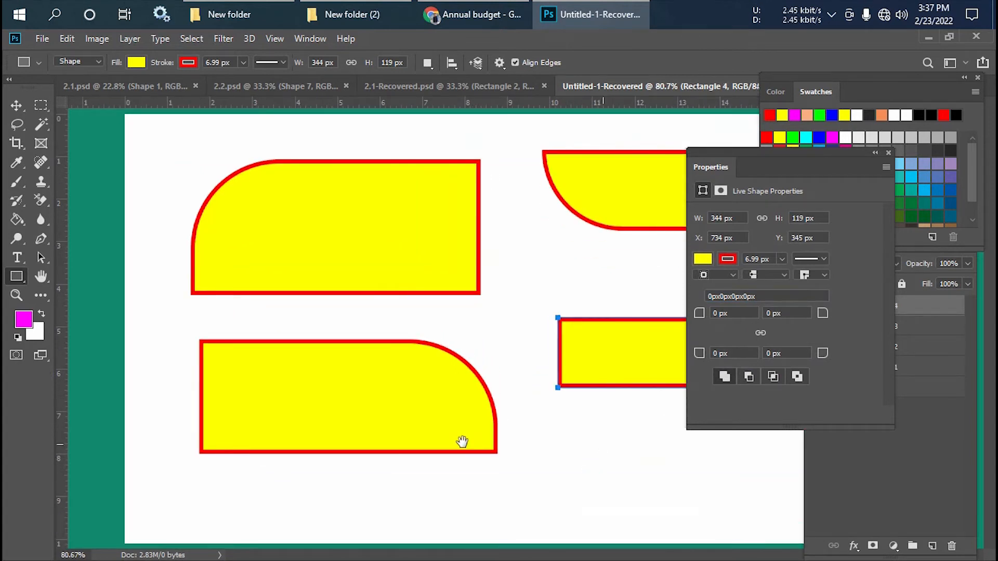
pyautogui.scroll(2, 543, 452)
pyautogui.moveTo(543, 452); pyautogui.dragTo(369, 490)
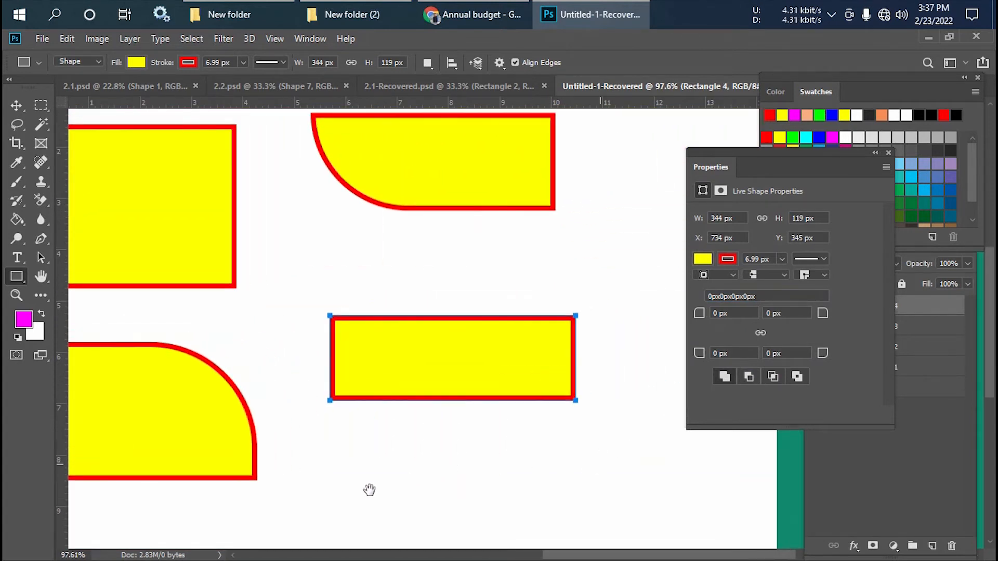
pyautogui.click(777, 354)
pyautogui.write('15')
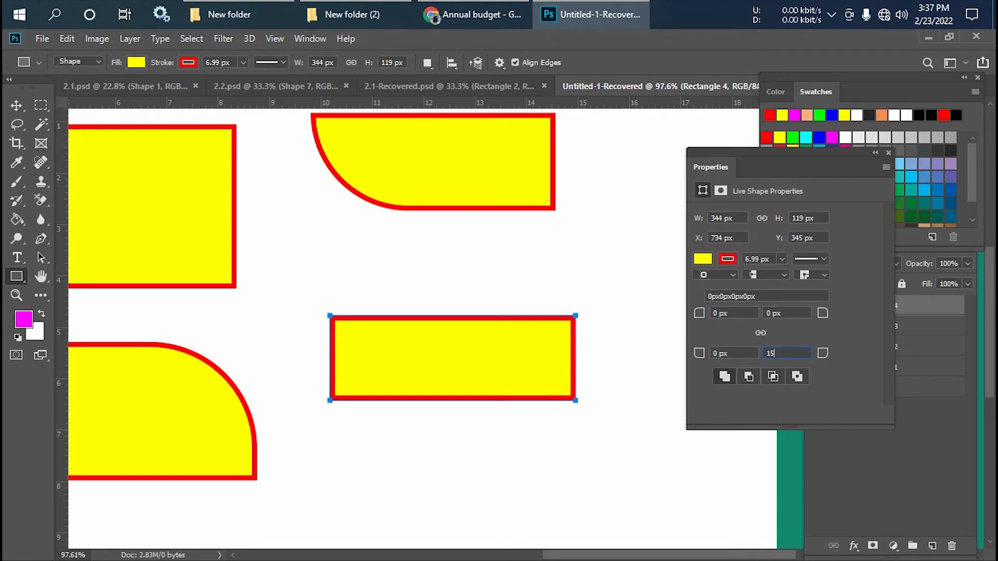
pyautogui.write('0')
pyautogui.click(766, 295)
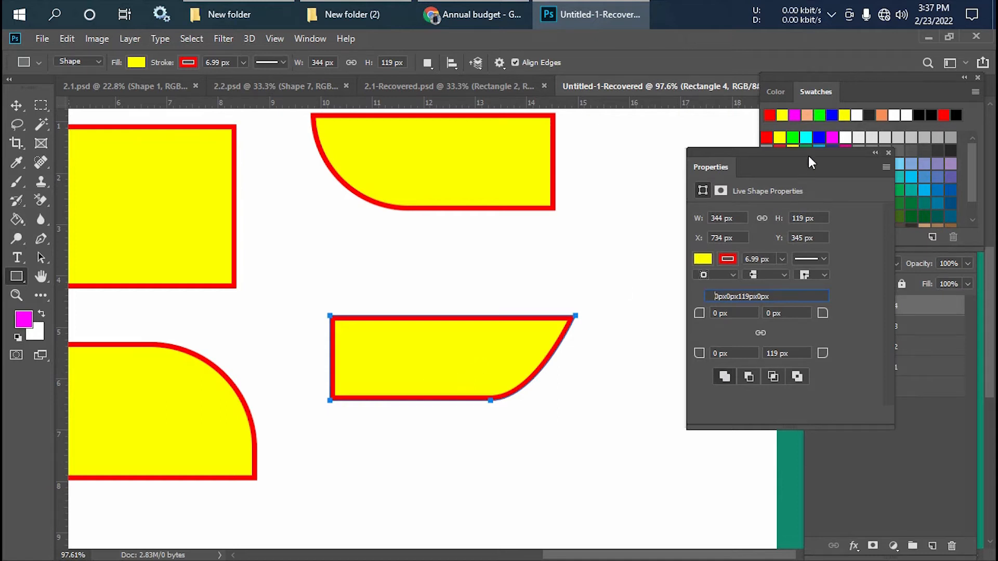
# Move the Properties panel away from the fourth rectangle and switch to the Move tool to view the finished shapes
pyautogui.moveTo(809, 162); pyautogui.dragTo(856, 192)
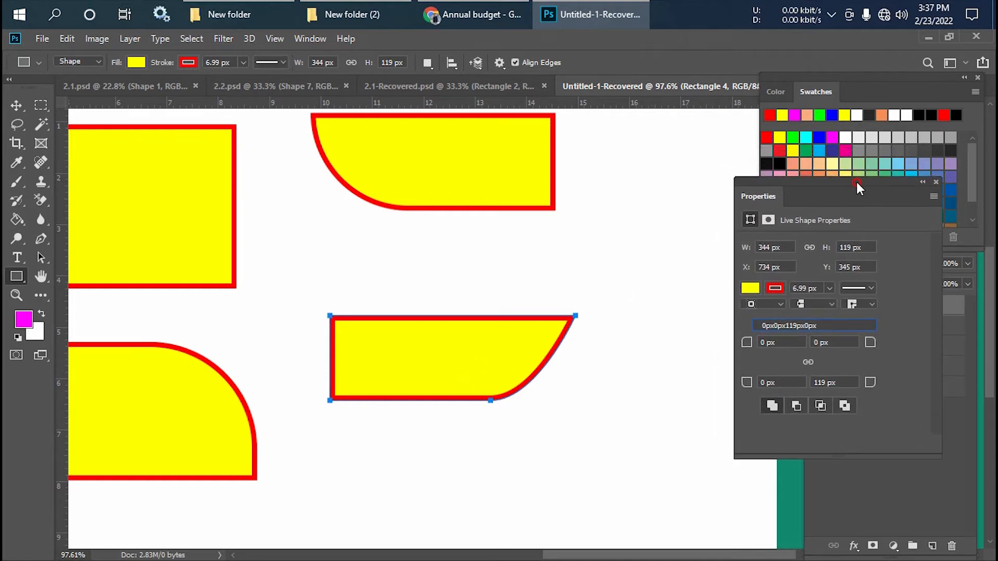
pyautogui.click(17, 106)
pyautogui.hotkey('ctrl', '-')
pyautogui.hotkey('ctrl', '+')
pyautogui.hotkey('ctrl', '+')
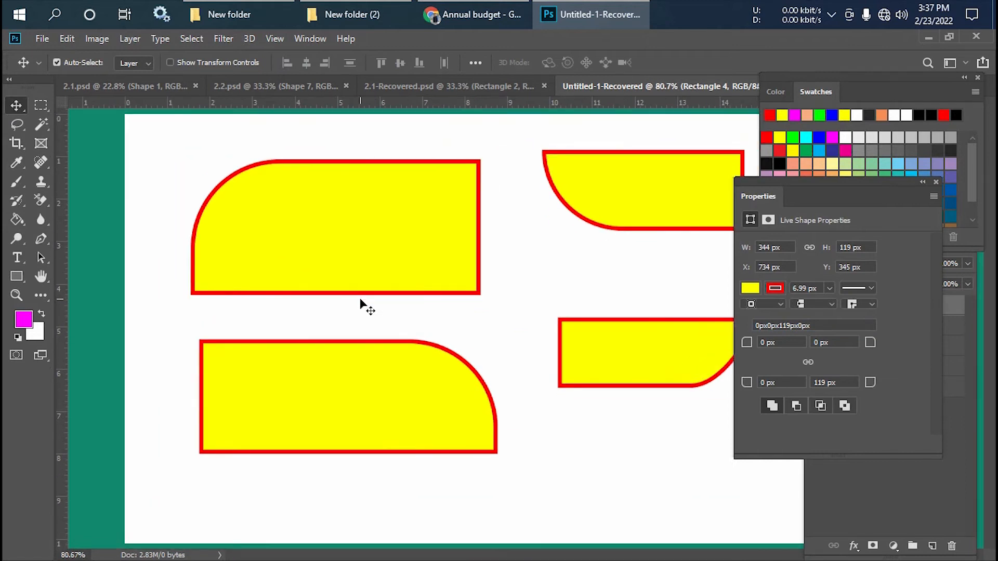
pyautogui.moveTo(491, 298); pyautogui.dragTo(528, 285)
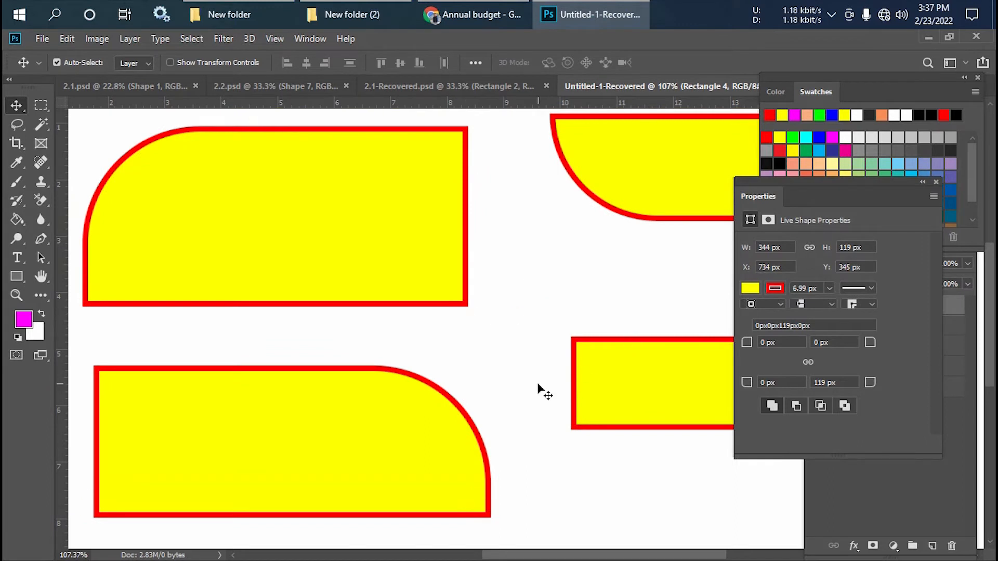
# Look at the sample shapes in the 2.1.psd document and return to the Untitled-1-Recovered document
pyautogui.click(118, 85)
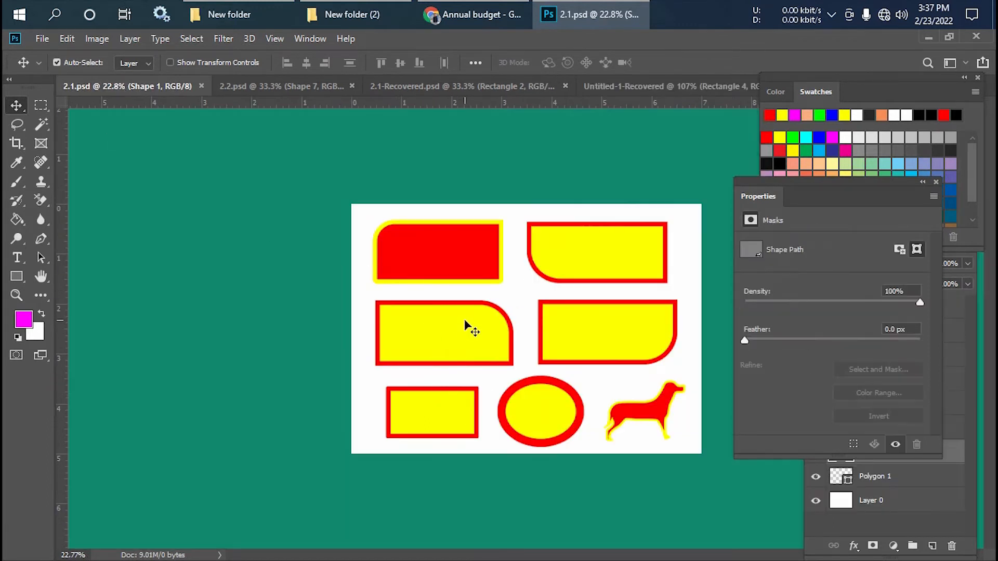
pyautogui.click(632, 88)
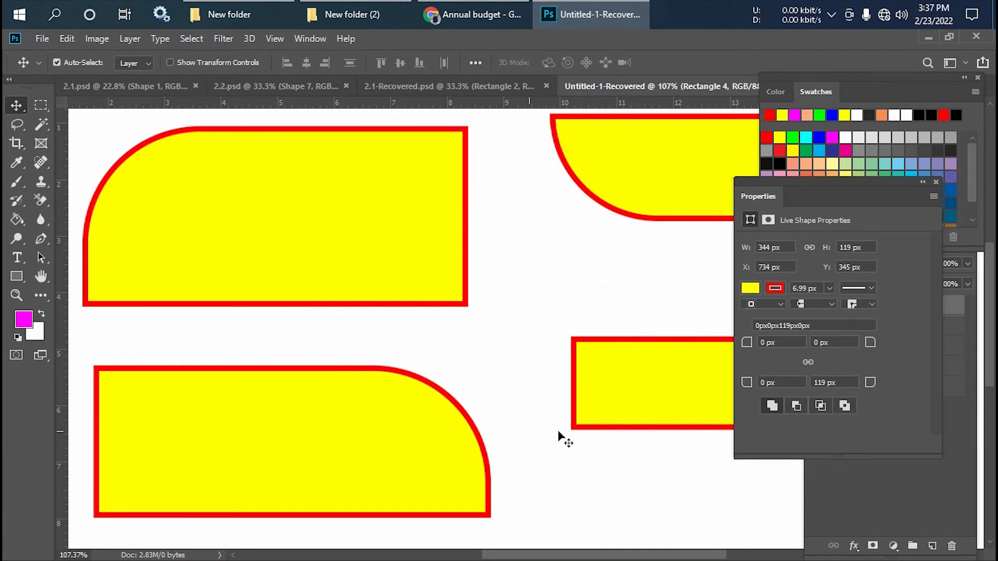
pyautogui.click(17, 276)
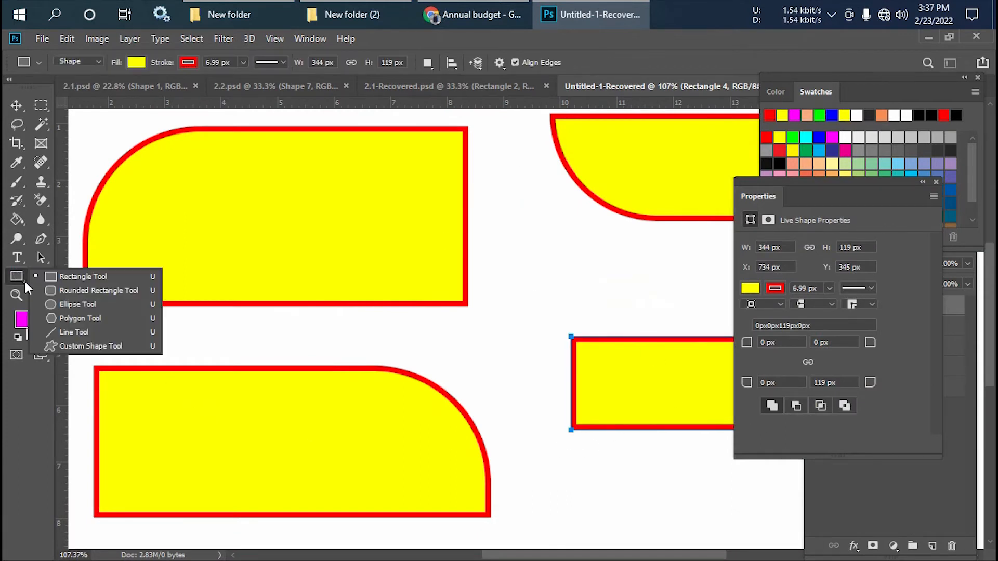
pyautogui.click(88, 290)
pyautogui.click(17, 105)
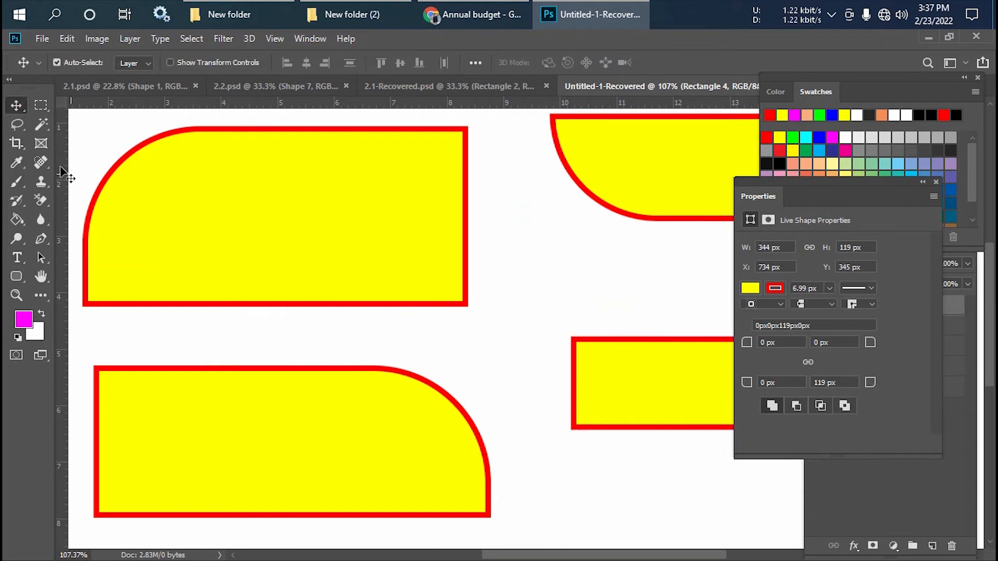
# Delete the layers Rectangle 1 through Rectangle 4, moving the Properties panel clear of the Layers panel and back
pyautogui.scroll(-3, 345, 244)
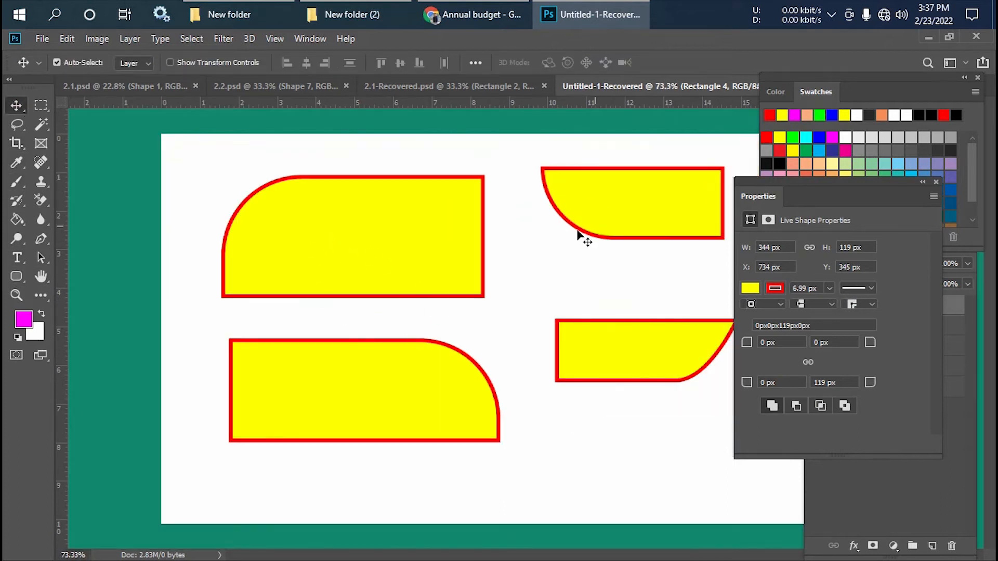
pyautogui.moveTo(819, 182); pyautogui.dragTo(171, 206)
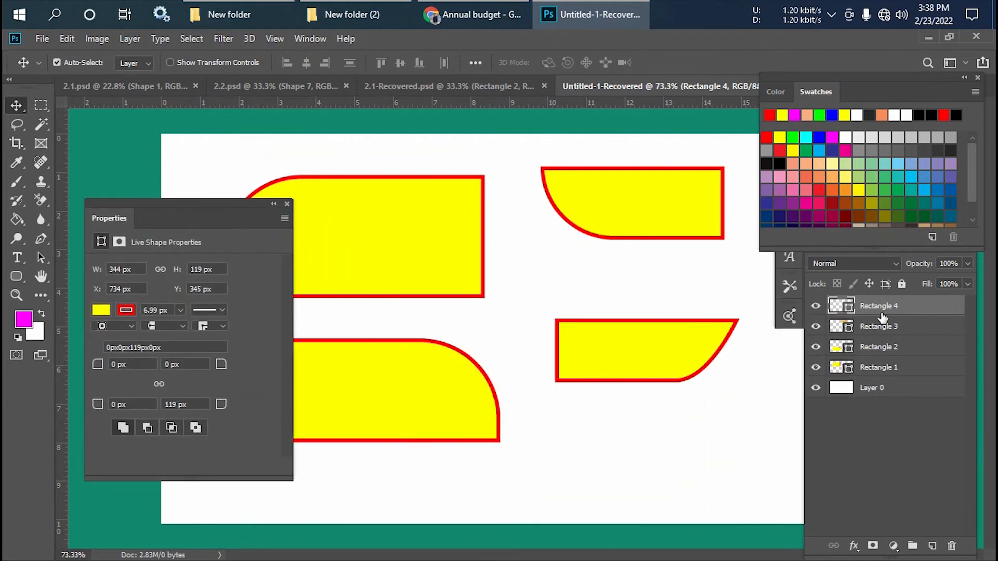
pyautogui.keyDown('shift'); pyautogui.click(877, 367); pyautogui.keyUp('shift')
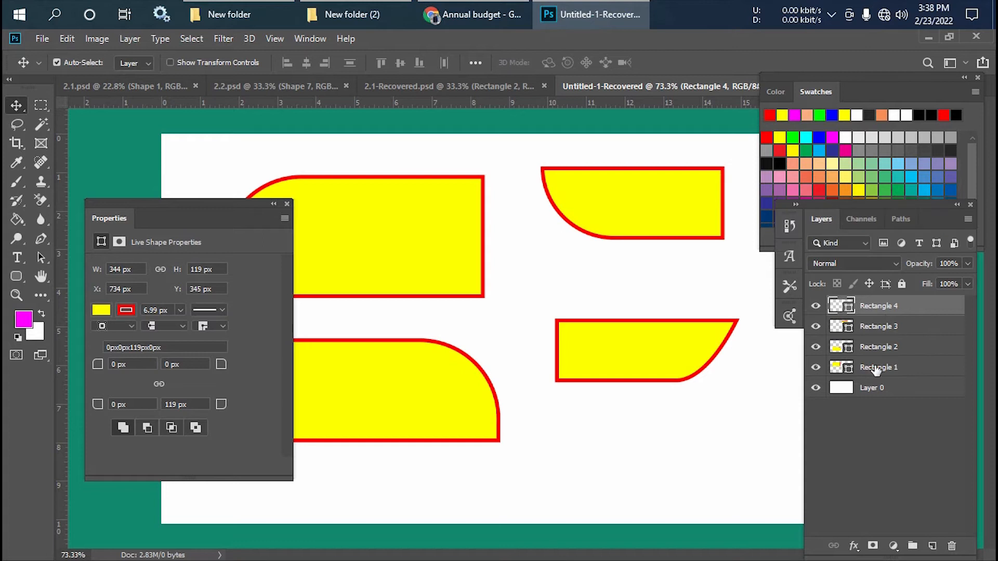
pyautogui.moveTo(880, 318); pyautogui.dragTo(953, 545)
pyautogui.moveTo(218, 202); pyautogui.dragTo(840, 239)
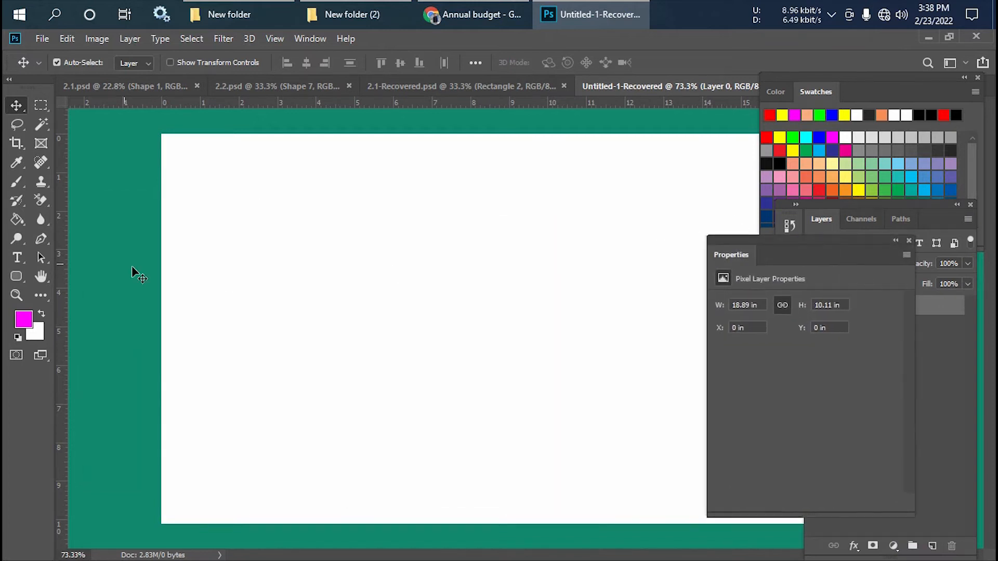
# Draw a rounded rectangle about 357 by 253 px with a 10 px radius in the left half of the canvas
pyautogui.click(16, 220)
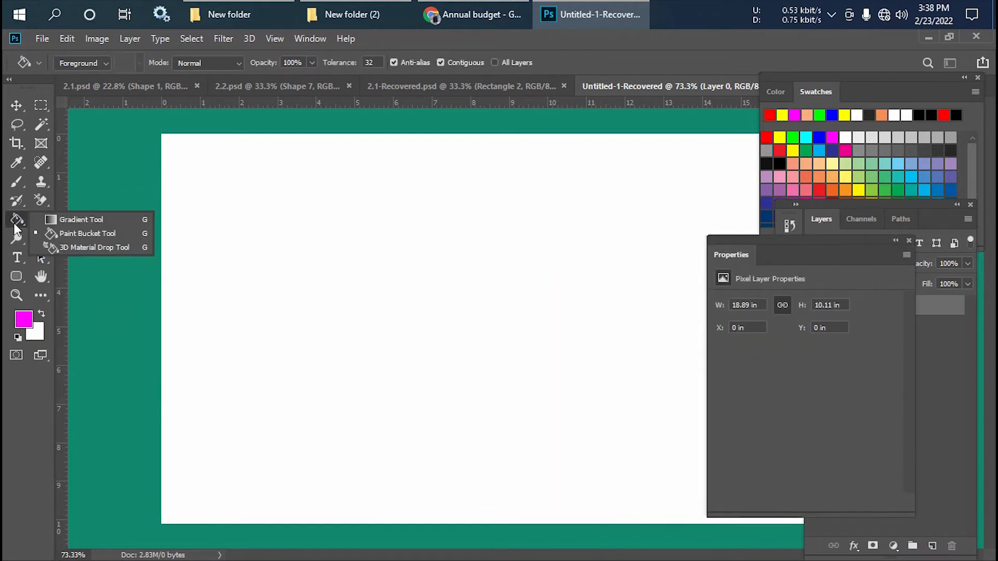
pyautogui.click(15, 274)
pyautogui.click(88, 288)
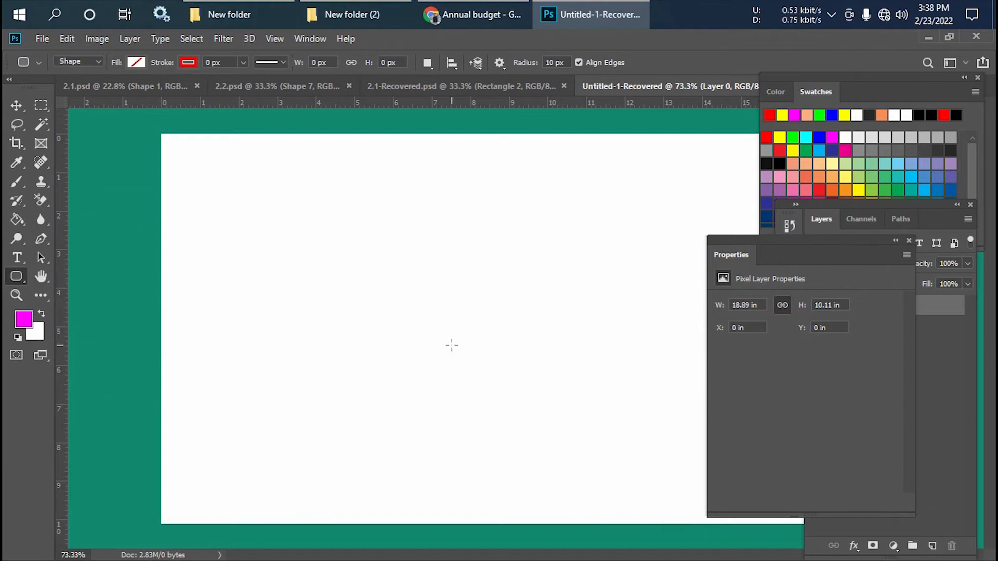
pyautogui.rightClick(10, 278)
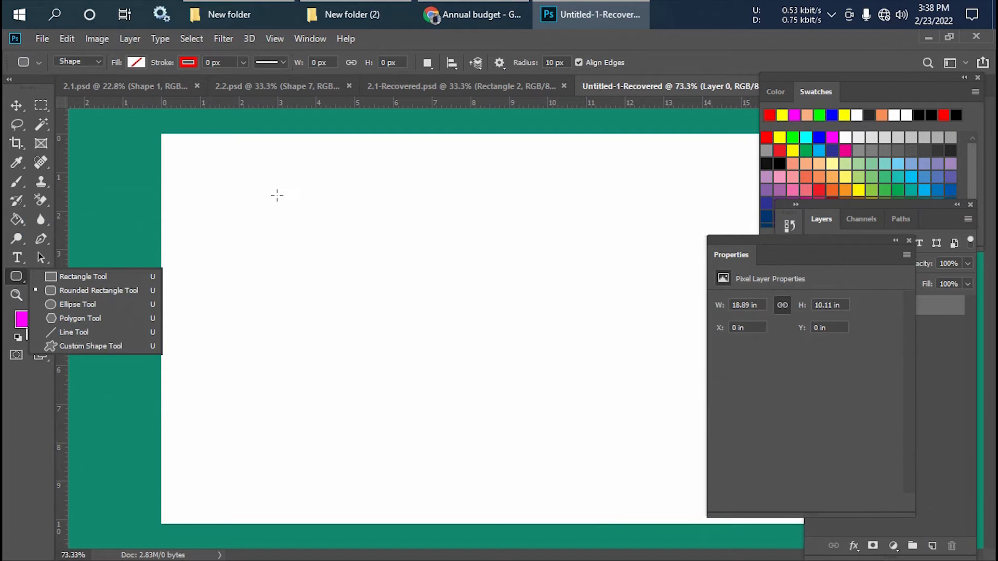
pyautogui.moveTo(282, 214); pyautogui.dragTo(475, 350)
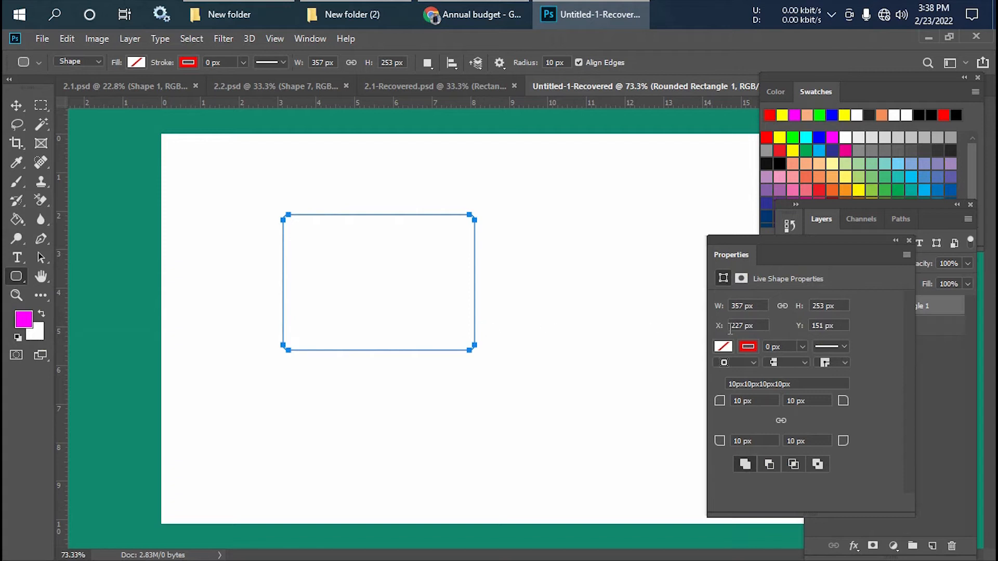
# Fill the rounded rectangle with yellow and set its red stroke width to about 5.07 px
pyautogui.click(730, 347)
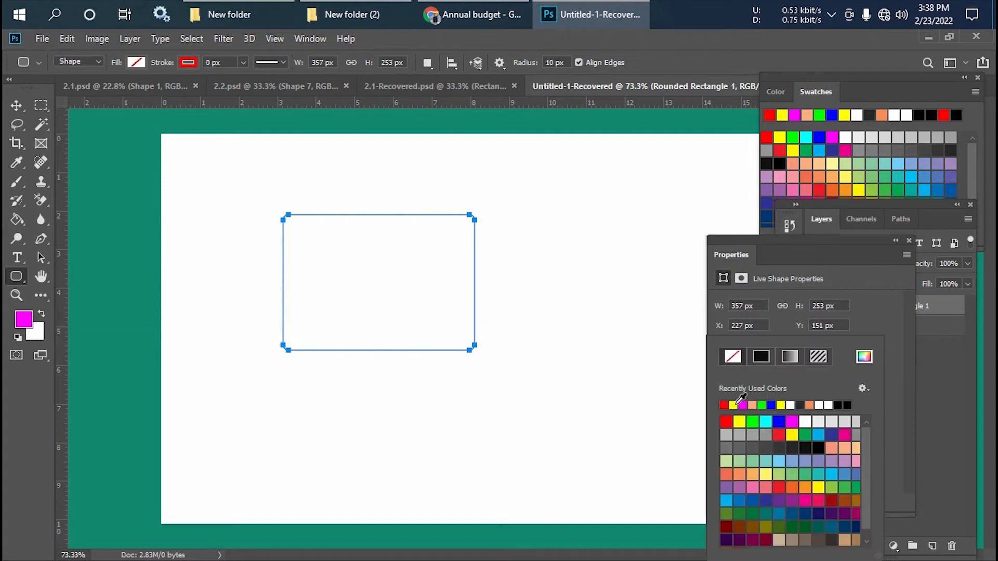
pyautogui.click(735, 406)
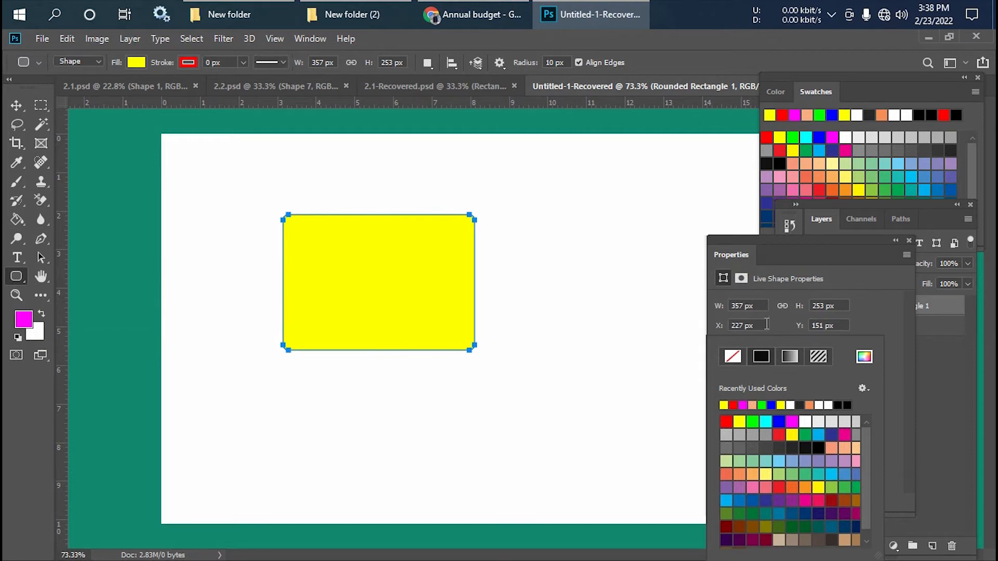
pyautogui.click(786, 256)
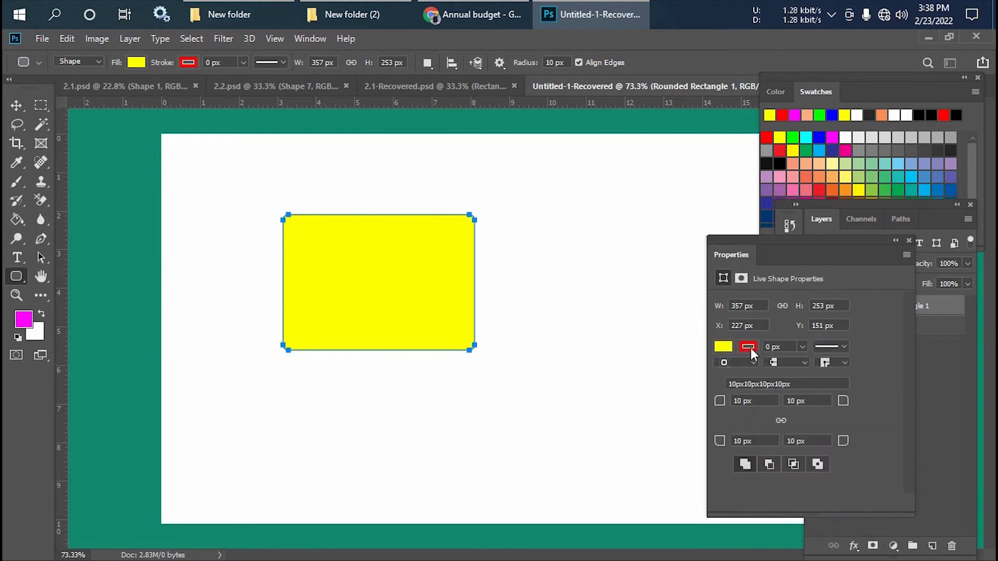
pyautogui.click(803, 347)
pyautogui.moveTo(801, 364); pyautogui.dragTo(818, 366)
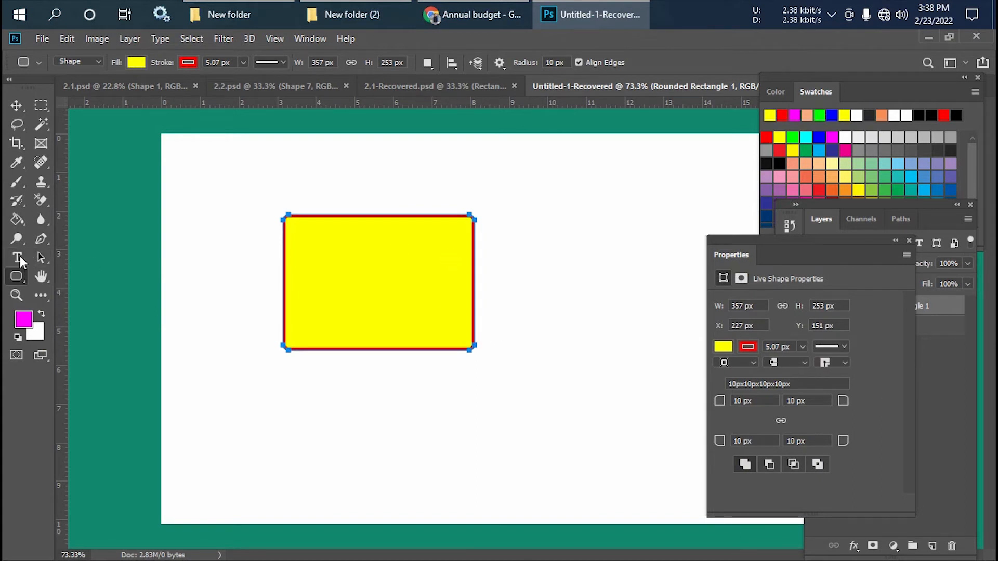
# Examine the rounded corners of the yellow rectangle up close with the Zoom tool
pyautogui.click(23, 293)
pyautogui.moveTo(347, 229); pyautogui.dragTo(438, 193)
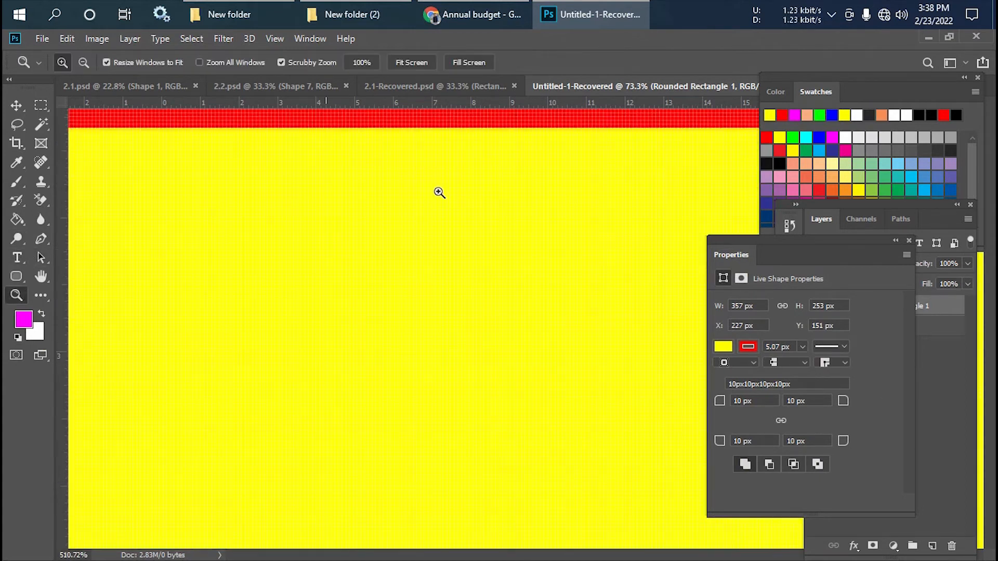
pyautogui.moveTo(225, 188); pyautogui.dragTo(358, 301)
pyautogui.moveTo(416, 400); pyautogui.dragTo(298, 316)
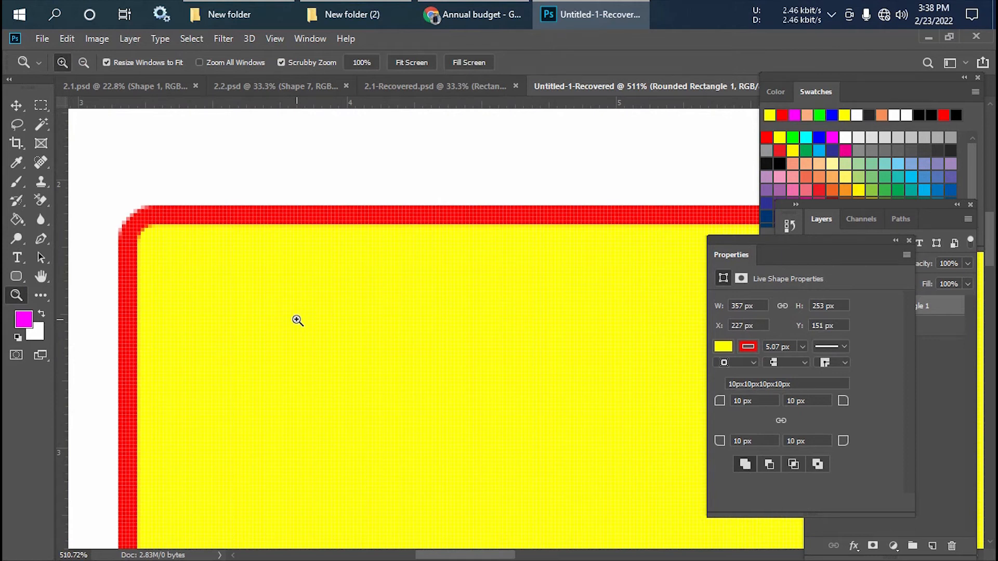
pyautogui.moveTo(293, 321); pyautogui.dragTo(383, 291)
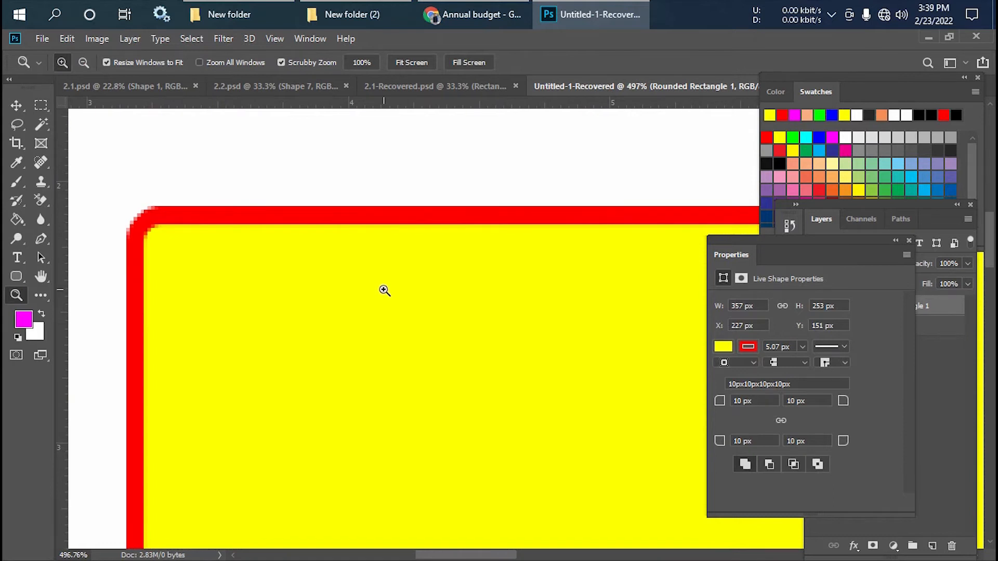
pyautogui.moveTo(282, 318); pyautogui.dragTo(364, 285)
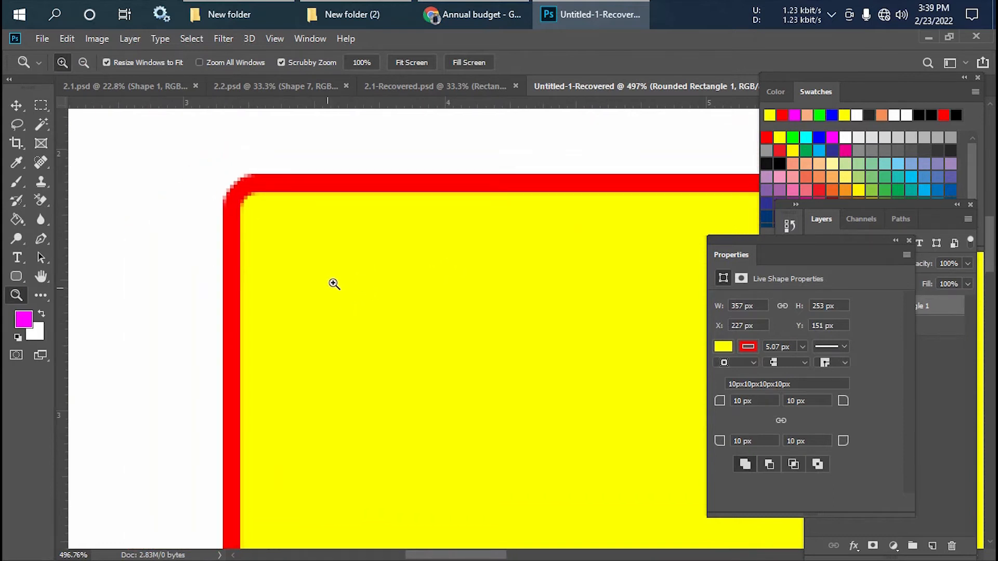
pyautogui.moveTo(343, 253)
pyautogui.mouseDown()
pyautogui.moveTo(315, 274)
pyautogui.moveTo(351, 262)
pyautogui.mouseUp()
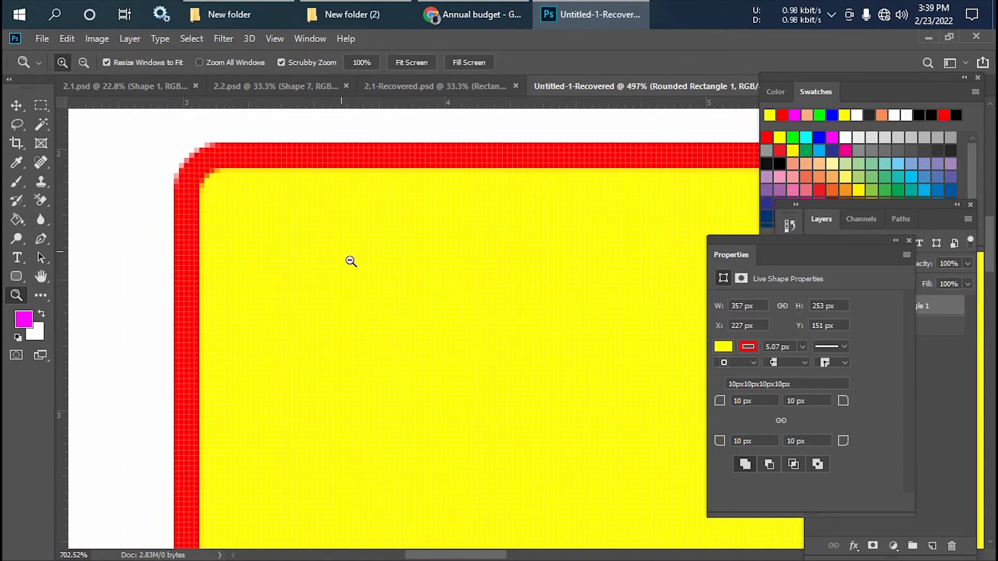
pyautogui.moveTo(303, 221); pyautogui.dragTo(249, 290)
pyautogui.moveTo(466, 254); pyautogui.dragTo(443, 253)
pyautogui.moveTo(517, 283); pyautogui.dragTo(605, 305)
pyautogui.moveTo(416, 245); pyautogui.dragTo(494, 245)
pyautogui.moveTo(342, 245); pyautogui.dragTo(477, 247)
pyautogui.moveTo(361, 265); pyautogui.dragTo(390, 260)
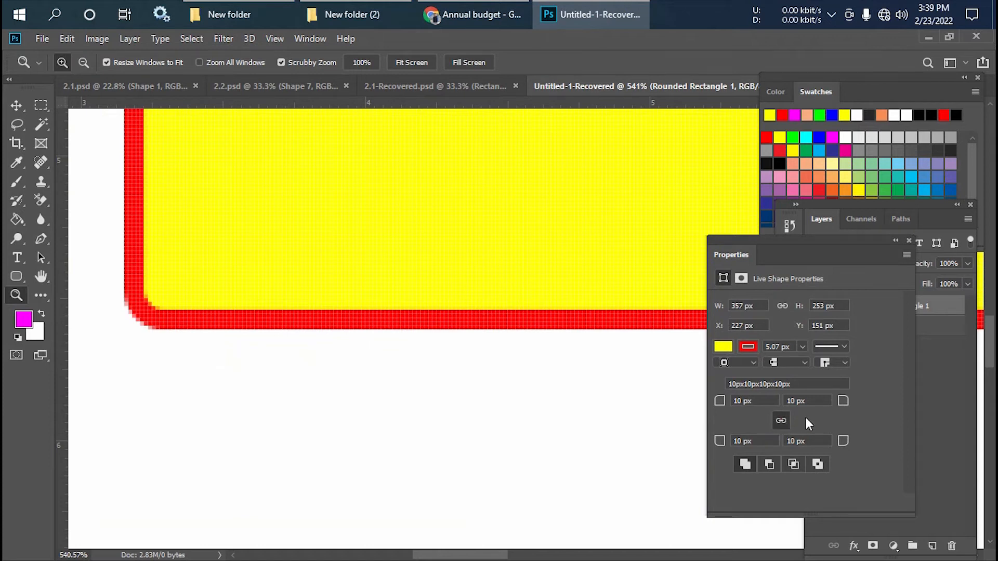
# Set the rounded rectangle's top-left corner radius to 15 px and the other three to 0 px, and switch to the Move tool
pyautogui.click(763, 402)
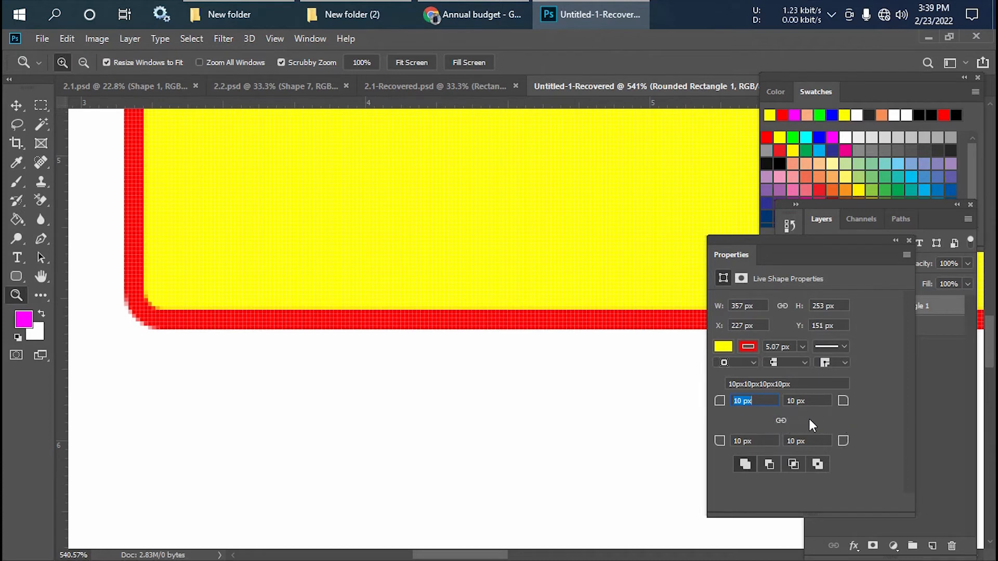
pyautogui.write('15')
pyautogui.moveTo(816, 401); pyautogui.dragTo(780, 406)
pyautogui.write('0')
pyautogui.press('Tab')
pyautogui.write('0')
pyautogui.press('Tab')
pyautogui.write('0')
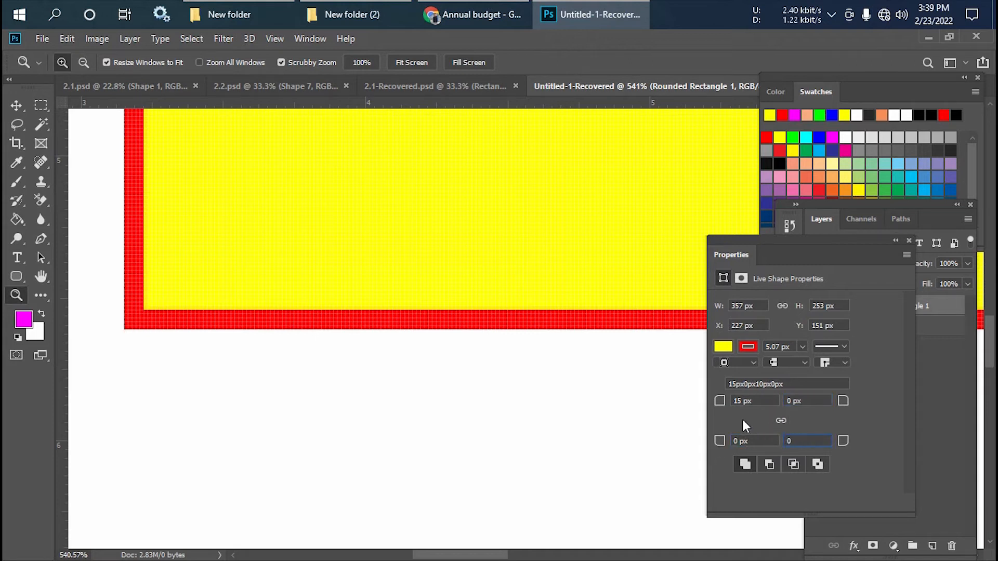
pyautogui.click(798, 384)
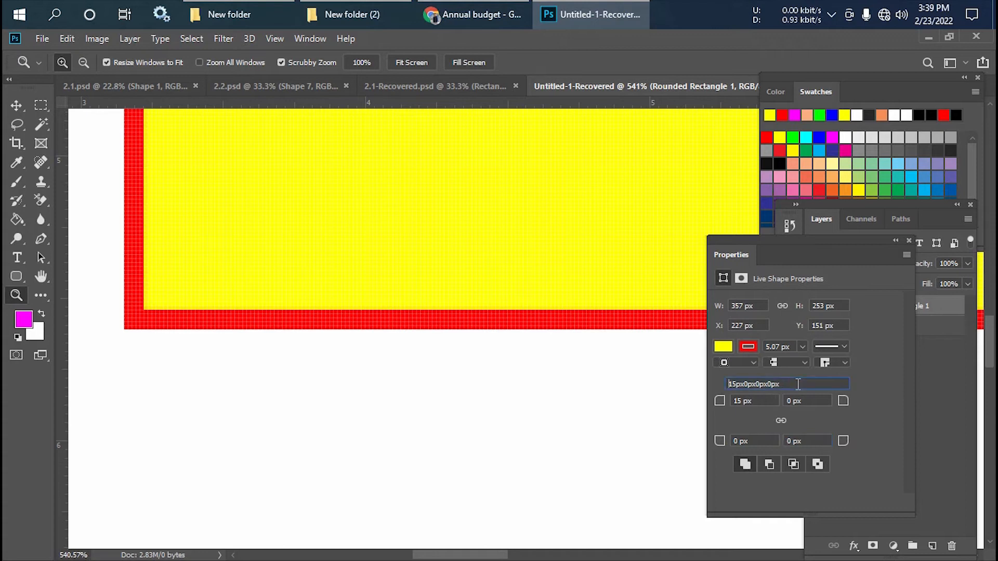
pyautogui.click(17, 105)
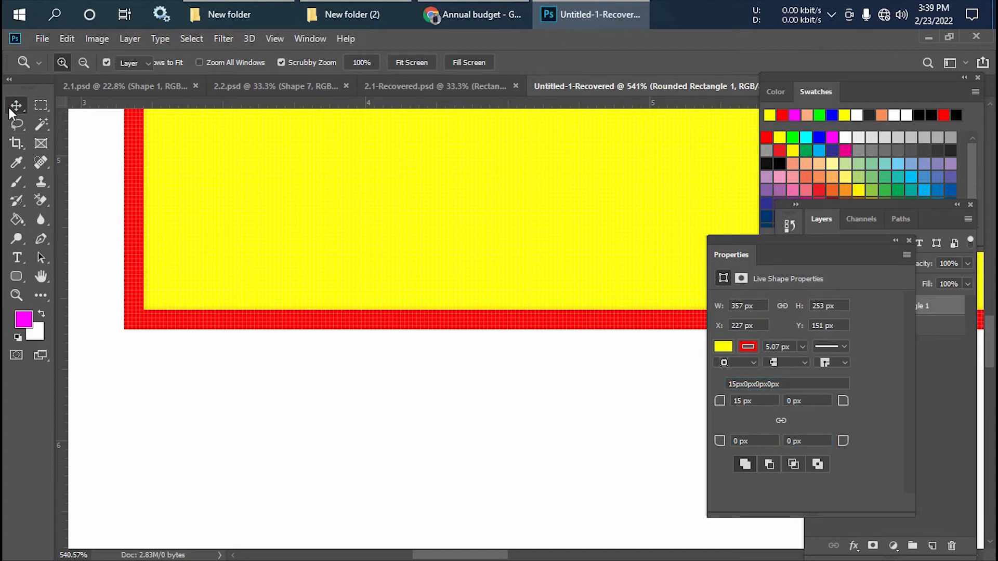
# Draw a second rounded rectangle about 237 by 108 px below the first one
pyautogui.scroll(-1, 204, 388)
pyautogui.scroll(-3, 205, 388)
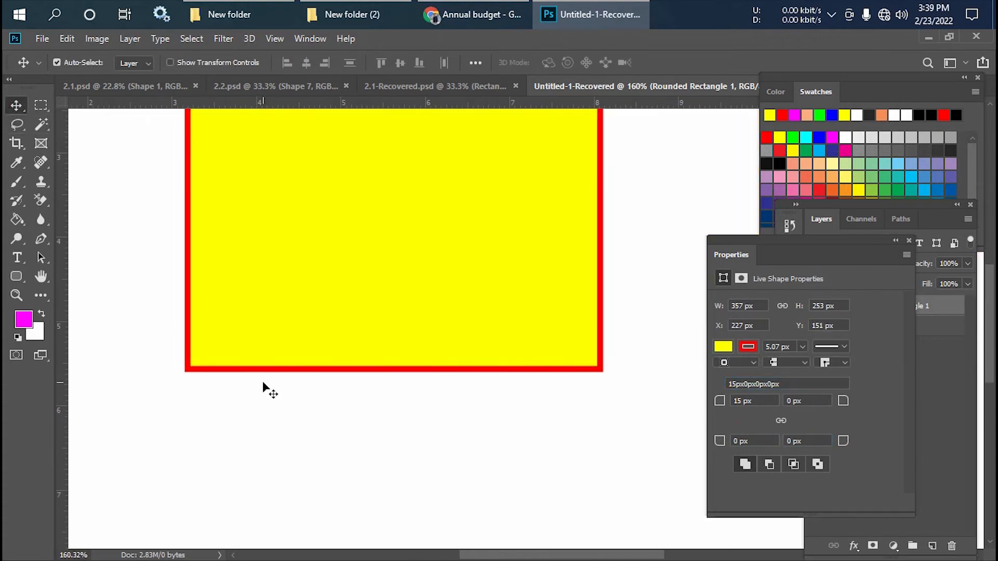
pyautogui.hscroll(3, 245, 383)
pyautogui.scroll(-3, 275, 385)
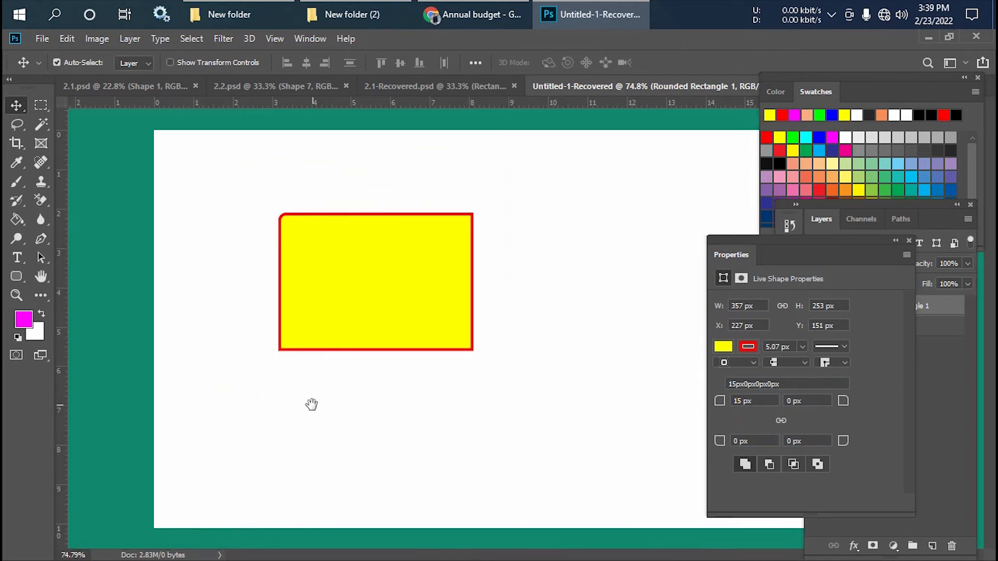
pyautogui.scroll(2, 338, 322)
pyautogui.scroll(1, 320, 419)
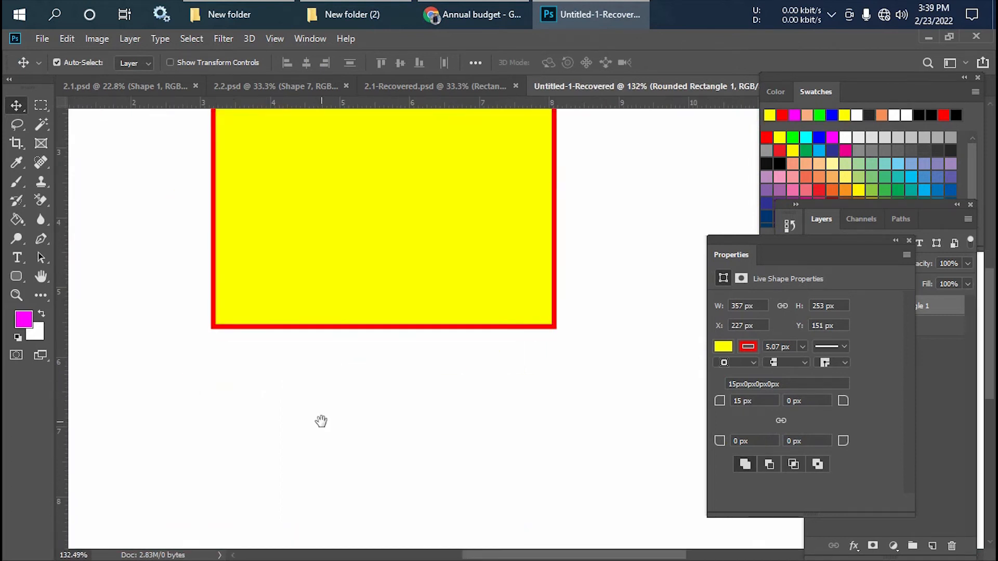
pyautogui.moveTo(320, 419); pyautogui.dragTo(368, 306)
pyautogui.click(9, 279)
pyautogui.moveTo(212, 280); pyautogui.dragTo(441, 385)
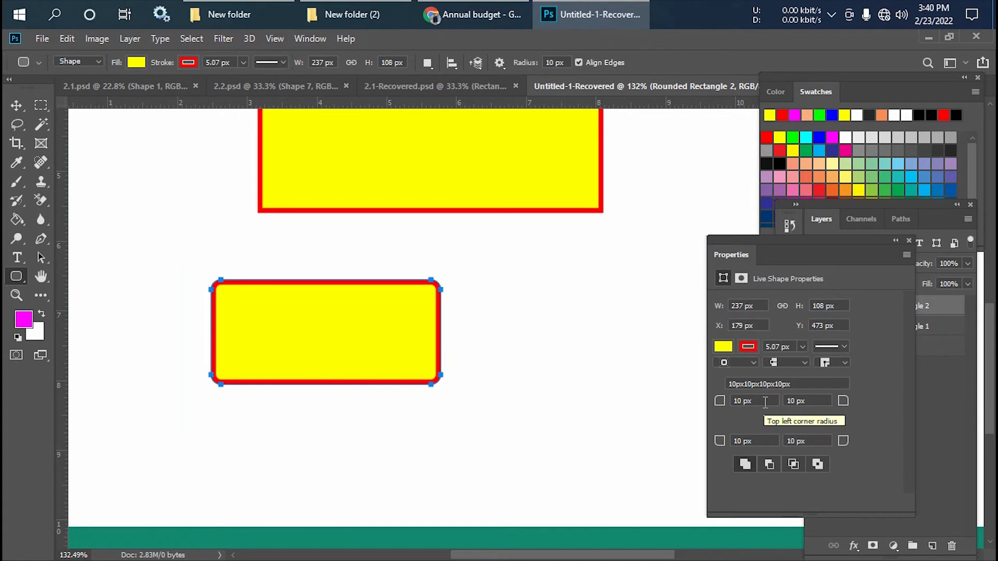
# Set the second rounded rectangle's top-left corner radius to 50 px and the other three to 0 px, and switch to the Move tool
pyautogui.moveTo(764, 403); pyautogui.dragTo(676, 403)
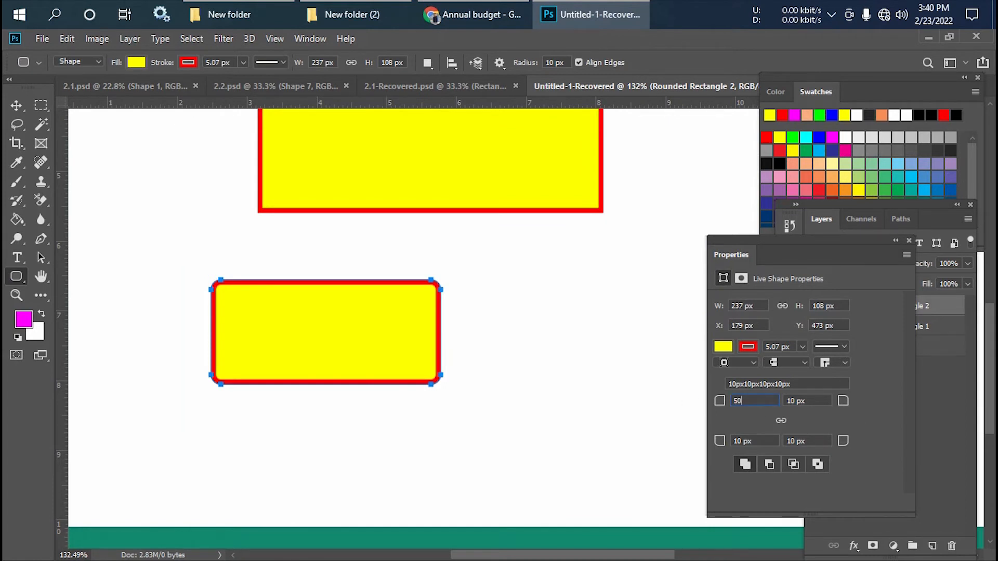
pyautogui.moveTo(822, 403); pyautogui.dragTo(781, 399)
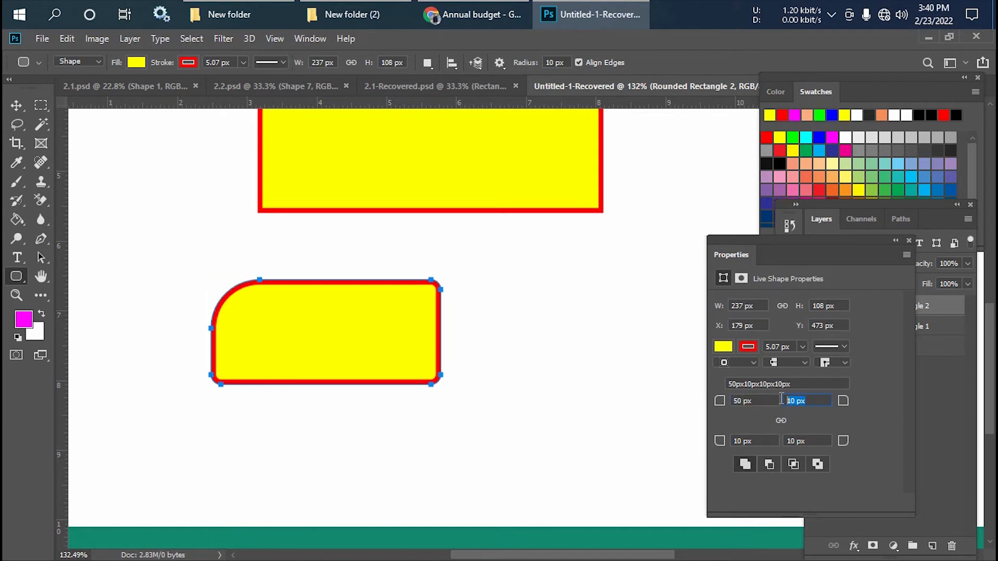
pyautogui.write('0')
pyautogui.press('Tab')
pyautogui.write('0')
pyautogui.press('Tab')
pyautogui.write('0')
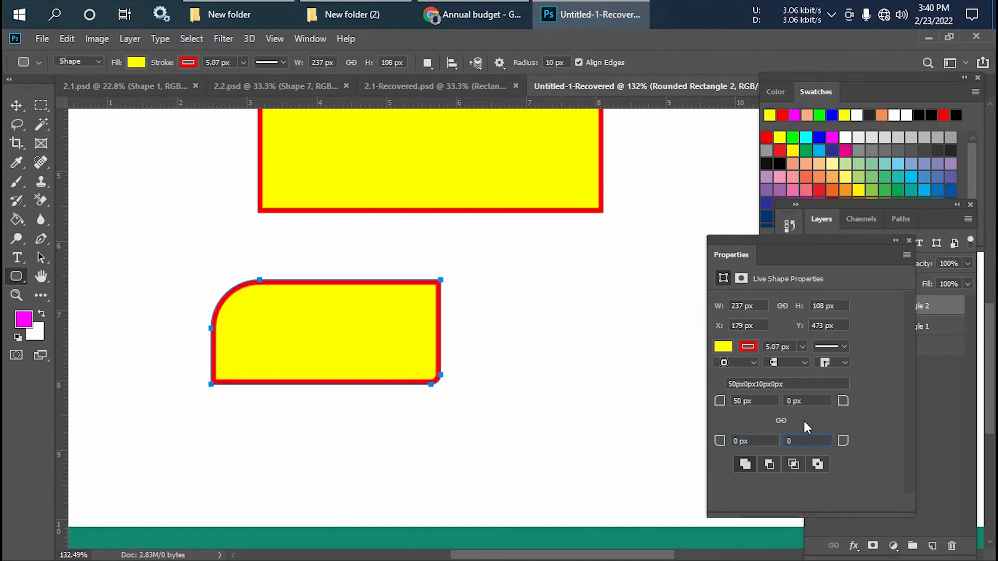
pyautogui.press('Tab')
pyautogui.click(16, 106)
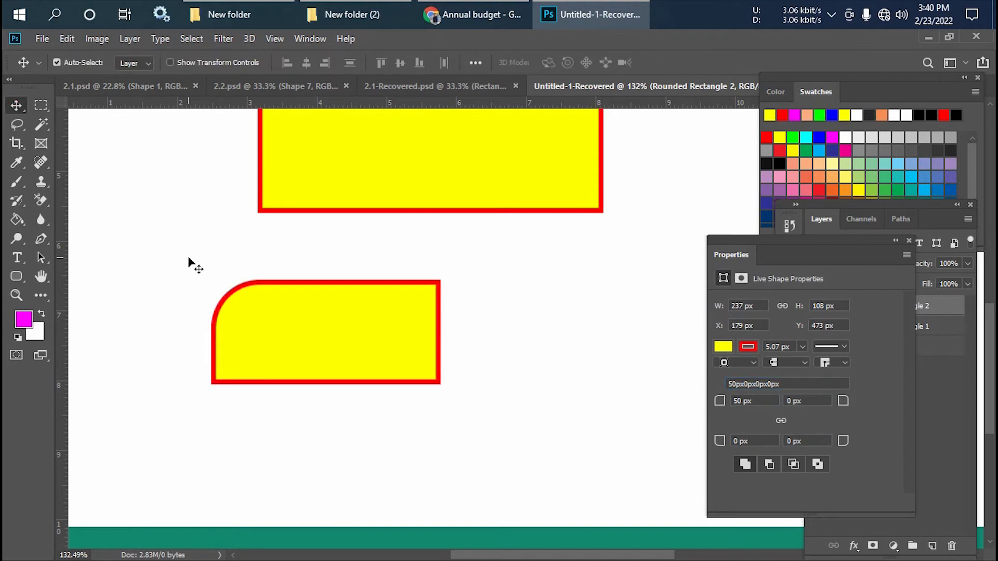
pyautogui.scroll(3, 218, 327)
pyautogui.scroll(-3, 217, 326)
pyautogui.click(769, 385)
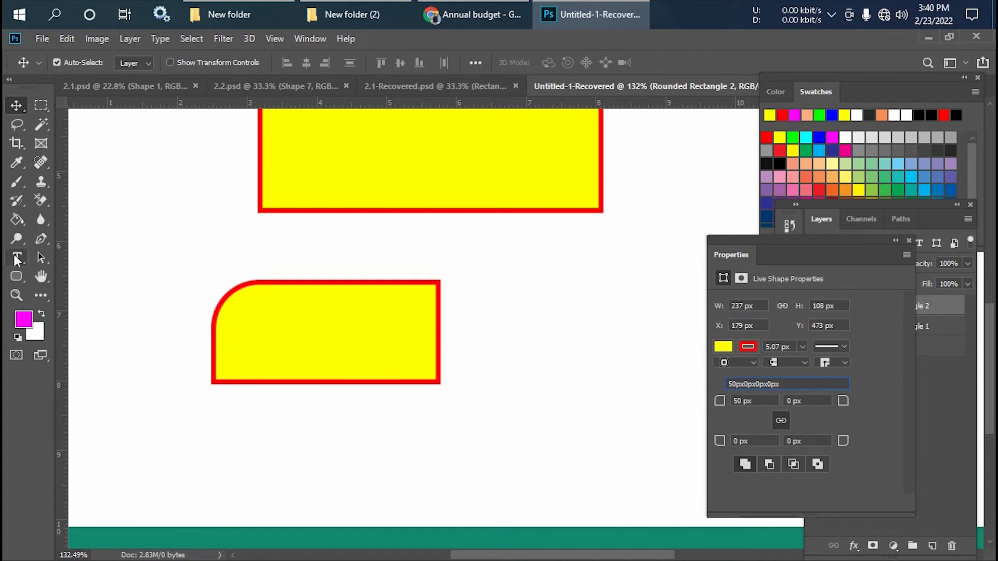
# Draw a third rounded rectangle about 209 by 67 px below the second one
pyautogui.click(11, 278)
pyautogui.scroll(-3, 296, 311)
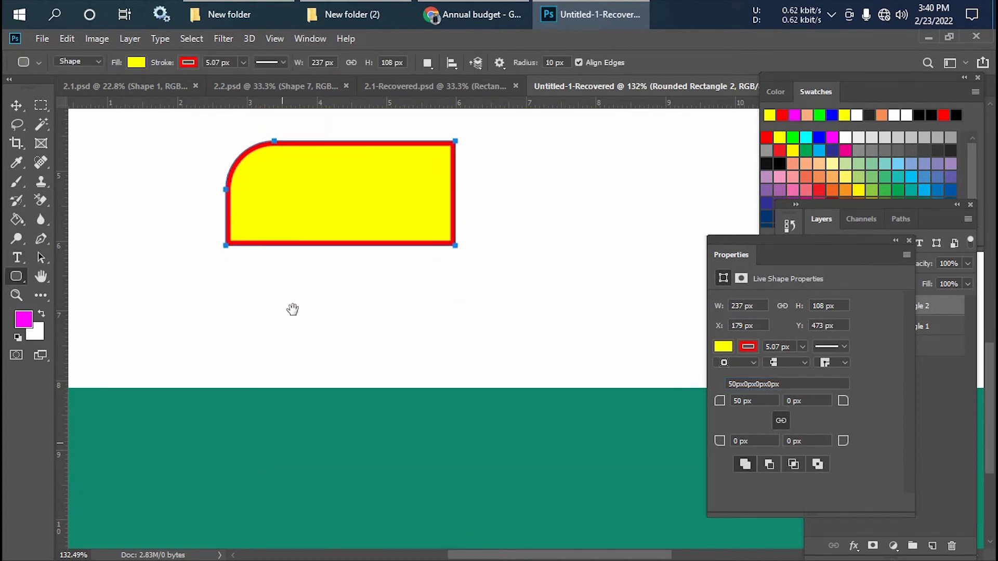
pyautogui.moveTo(230, 268); pyautogui.dragTo(431, 333)
# Try the third rounded rectangle with all four linked corner radii at 20 px and at 25 px
pyautogui.click(717, 400)
pyautogui.write('20')
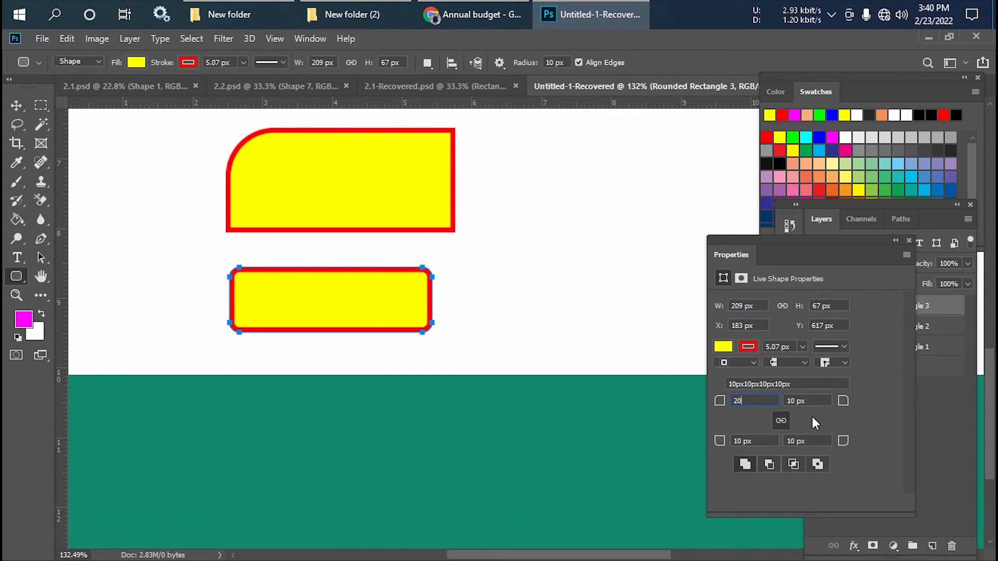
pyautogui.click(812, 385)
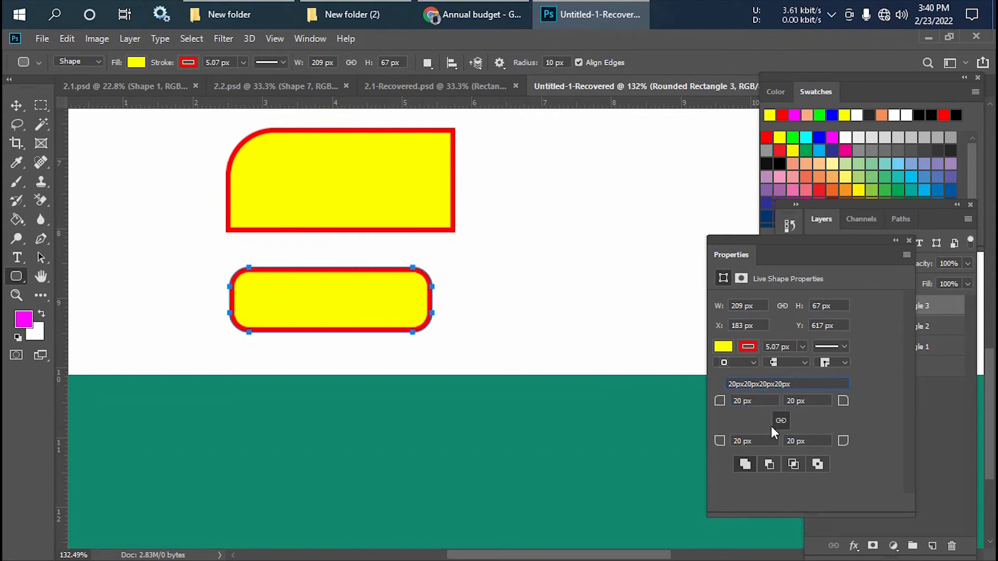
pyautogui.click(757, 400)
pyautogui.write('20')
pyautogui.press('Return')
pyautogui.click(714, 445)
pyautogui.write('2')
pyautogui.click(812, 385)
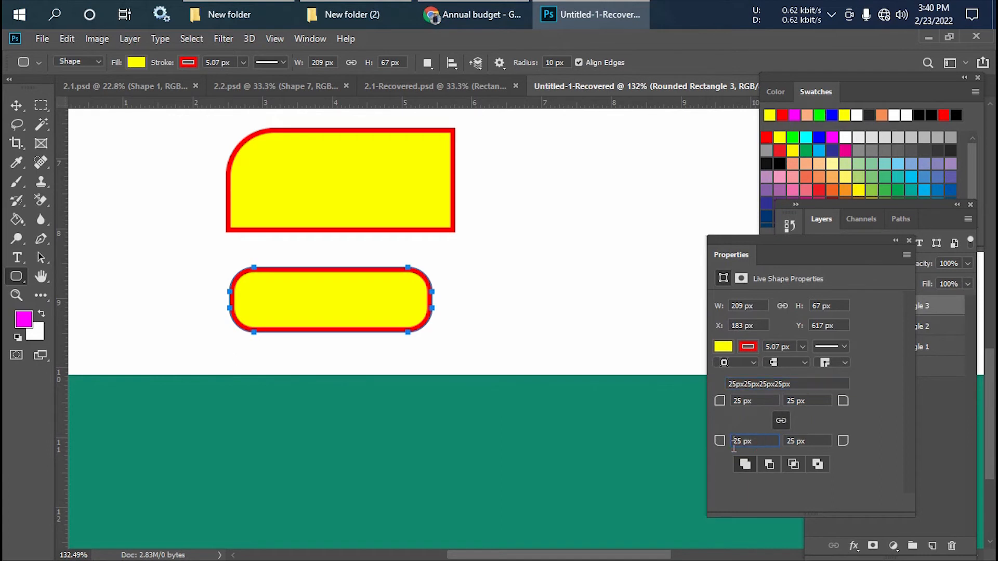
# Set all four corner radii of the third rounded rectangle to 30 px, switch to the Move tool and deselect it
pyautogui.click(719, 442)
pyautogui.write('30')
pyautogui.press('Return')
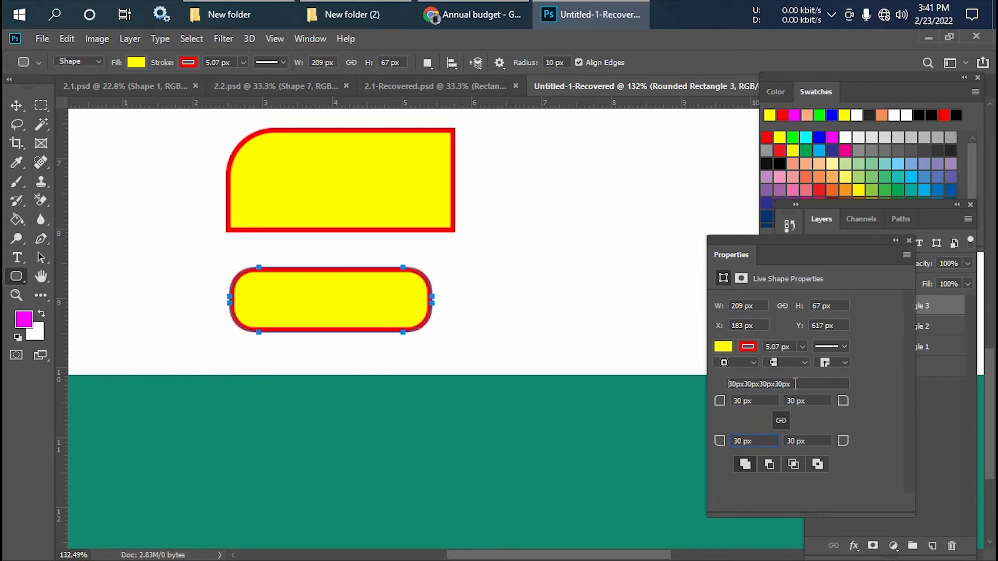
pyautogui.click(795, 383)
pyautogui.click(750, 420)
pyautogui.click(21, 106)
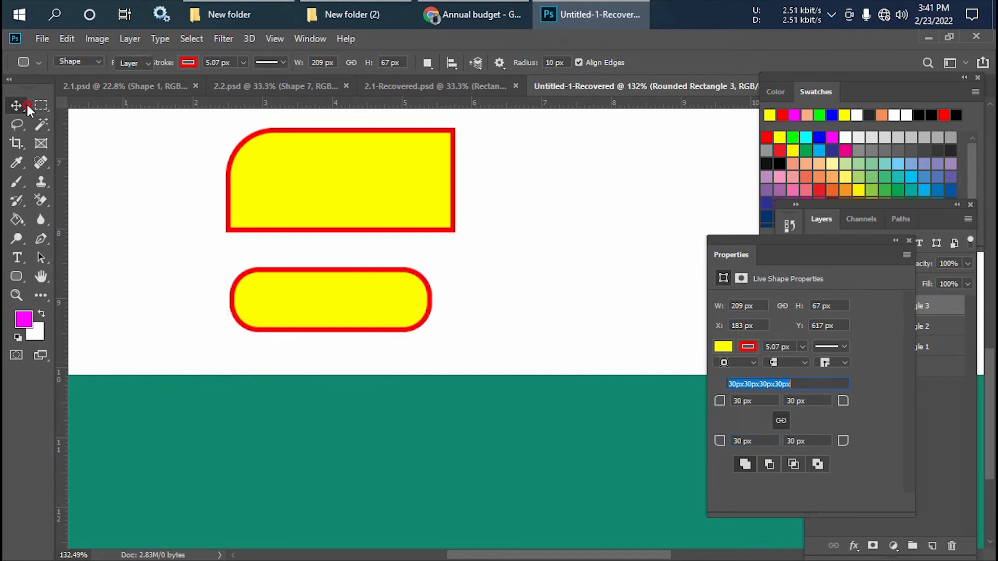
pyautogui.click(229, 450)
pyautogui.scroll(3, 232, 453)
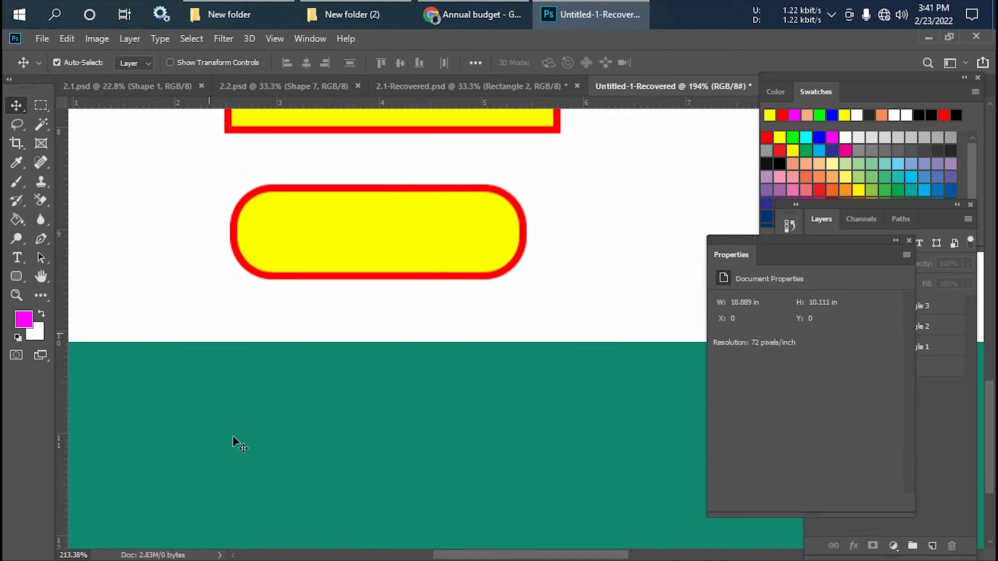
pyautogui.moveTo(368, 243); pyautogui.dragTo(318, 358)
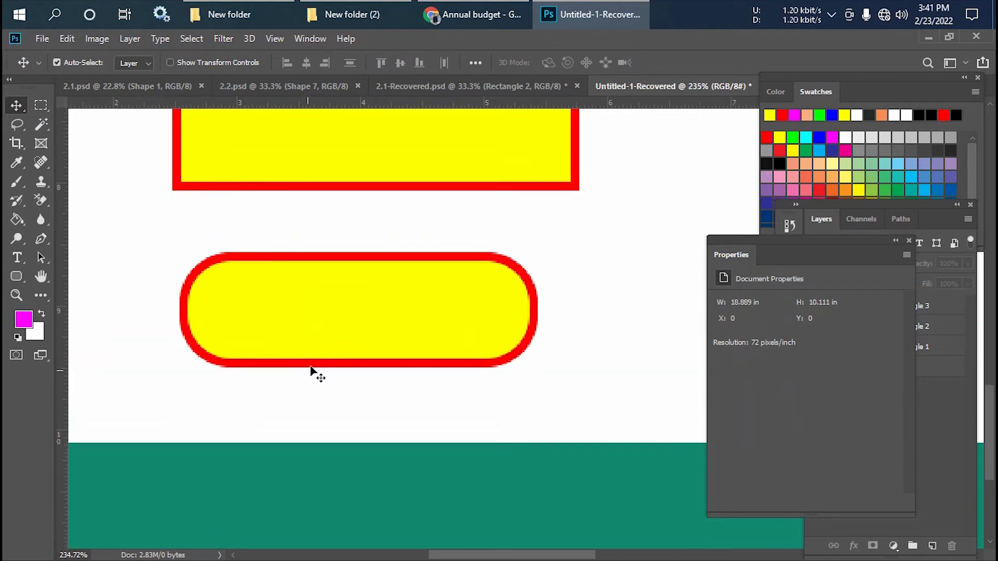
pyautogui.click(19, 267)
pyautogui.click(17, 276)
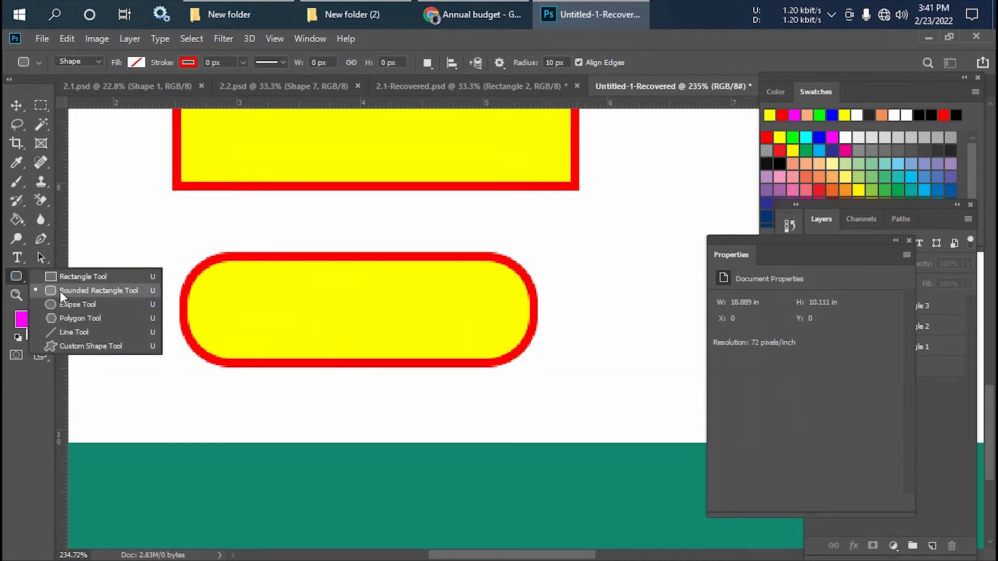
pyautogui.click(83, 306)
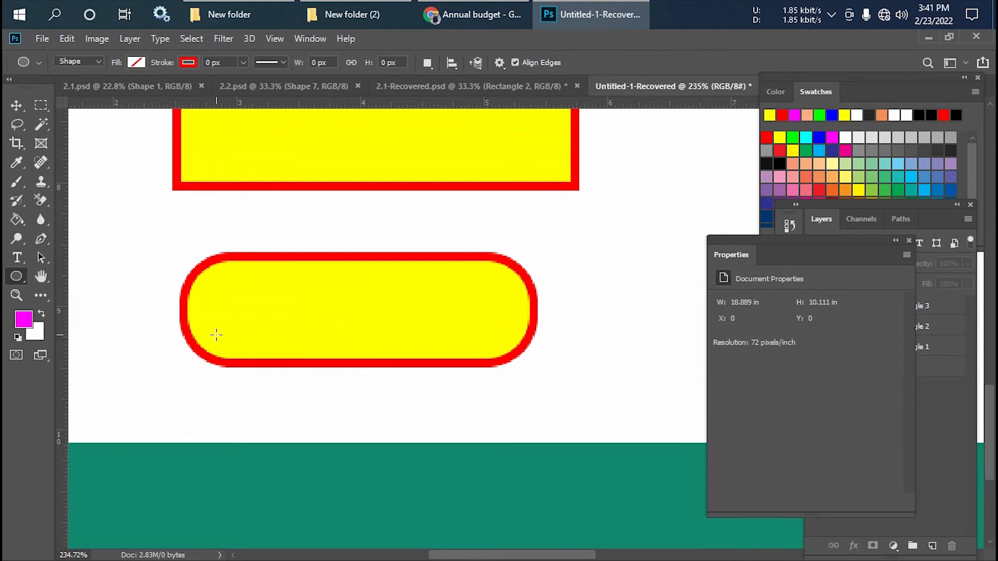
# Delete all three rounded rectangles from the canvas with the Move tool active
pyautogui.hscroll(2, 216, 332)
pyautogui.scroll(-6, 216, 332)
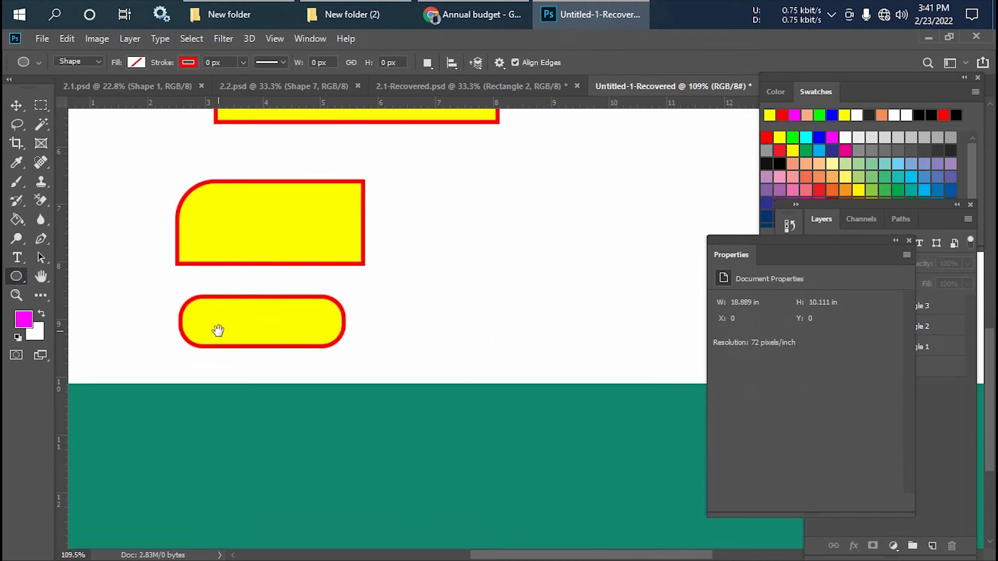
pyautogui.click(305, 262)
pyautogui.click(578, 156)
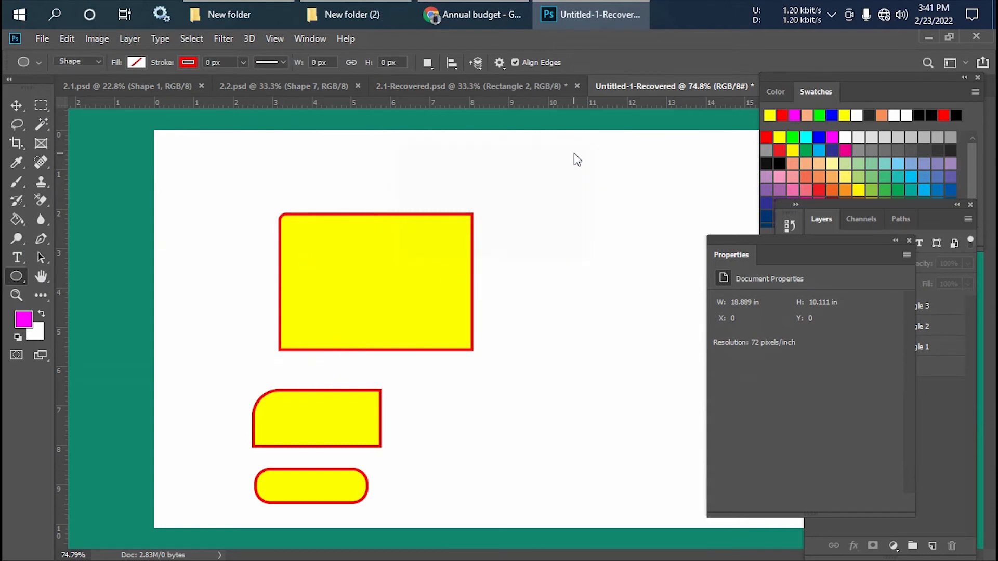
pyautogui.press('v')
pyautogui.click(311, 267)
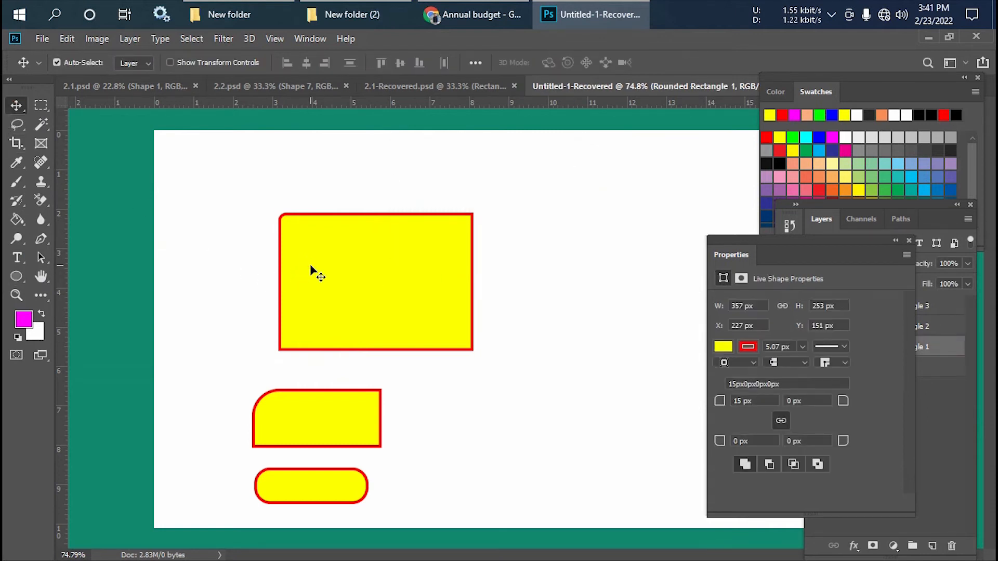
pyautogui.press('Delete')
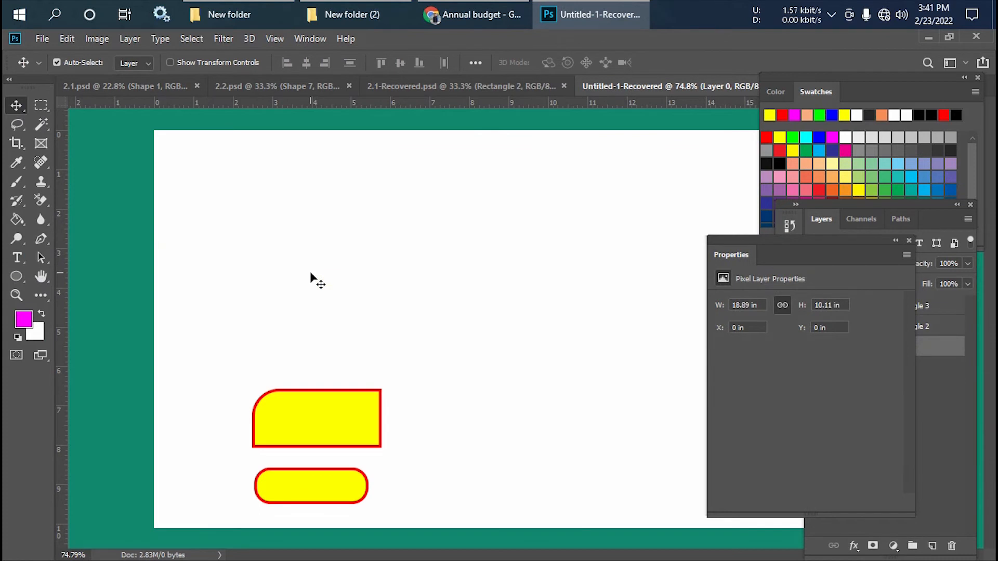
pyautogui.click(300, 412)
pyautogui.press('Delete')
pyautogui.click(309, 475)
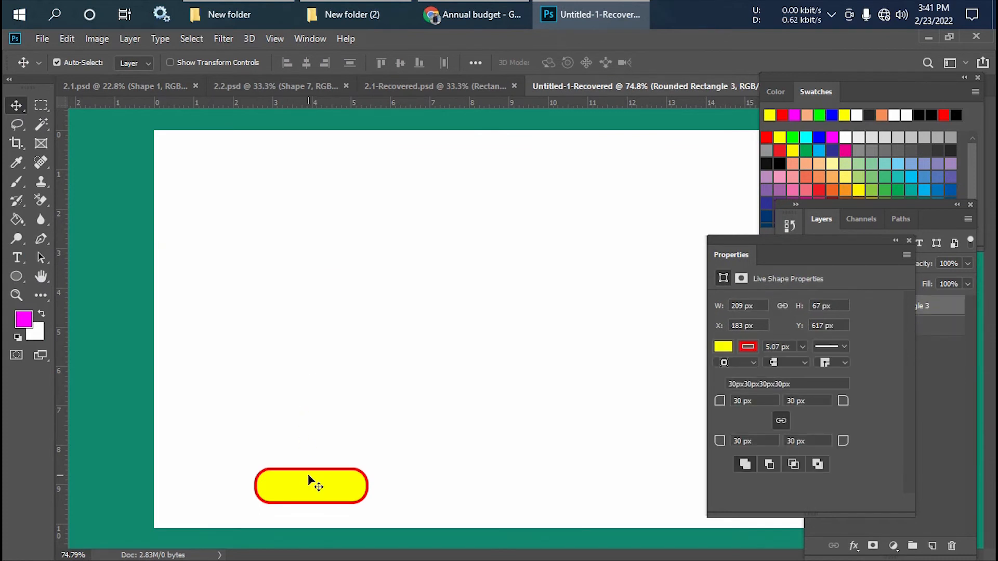
pyautogui.press('Delete')
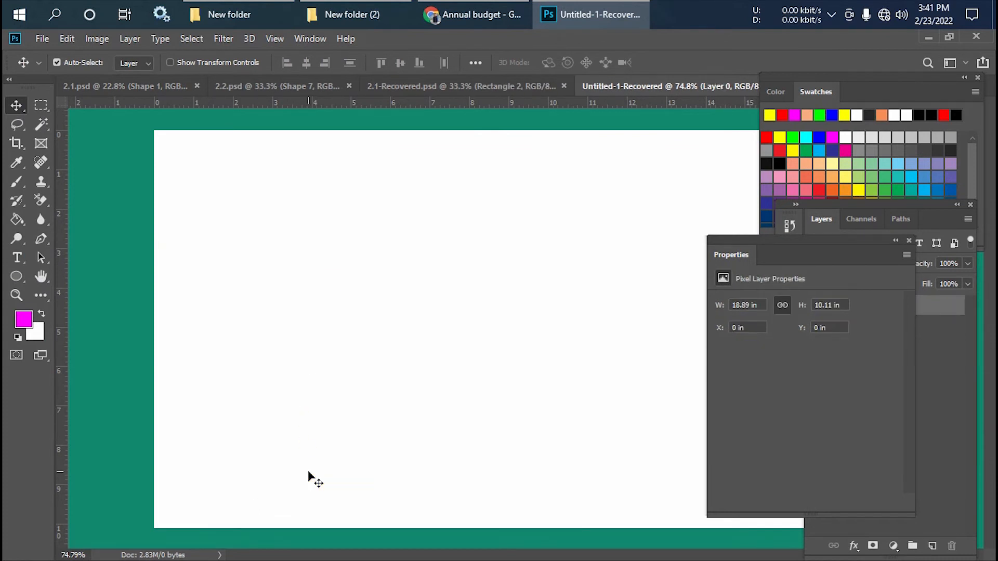
# Draw an ellipse about 334 by 245 px on the empty canvas with the Ellipse tool
pyautogui.moveTo(771, 248); pyautogui.dragTo(600, 247)
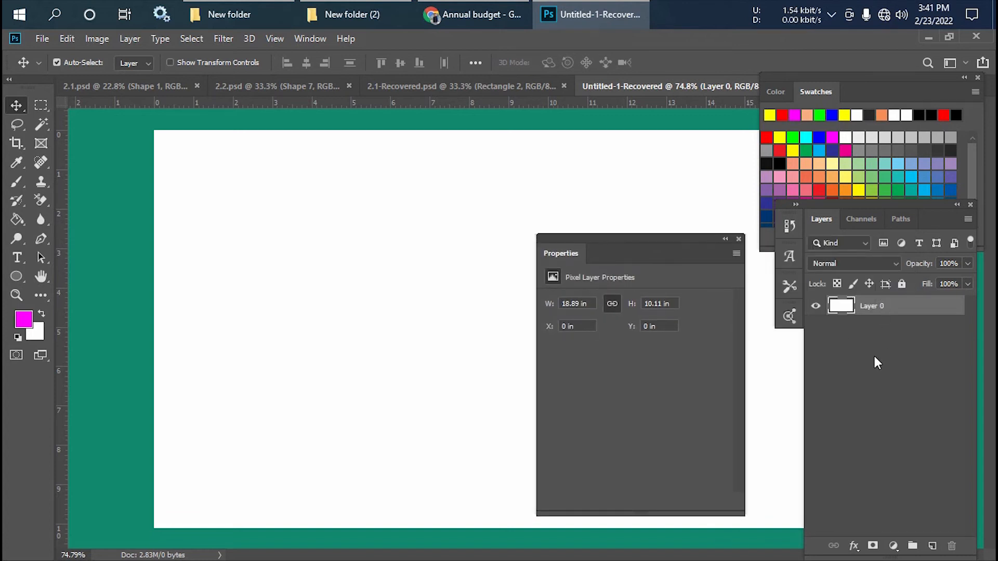
pyautogui.moveTo(671, 254); pyautogui.dragTo(880, 278)
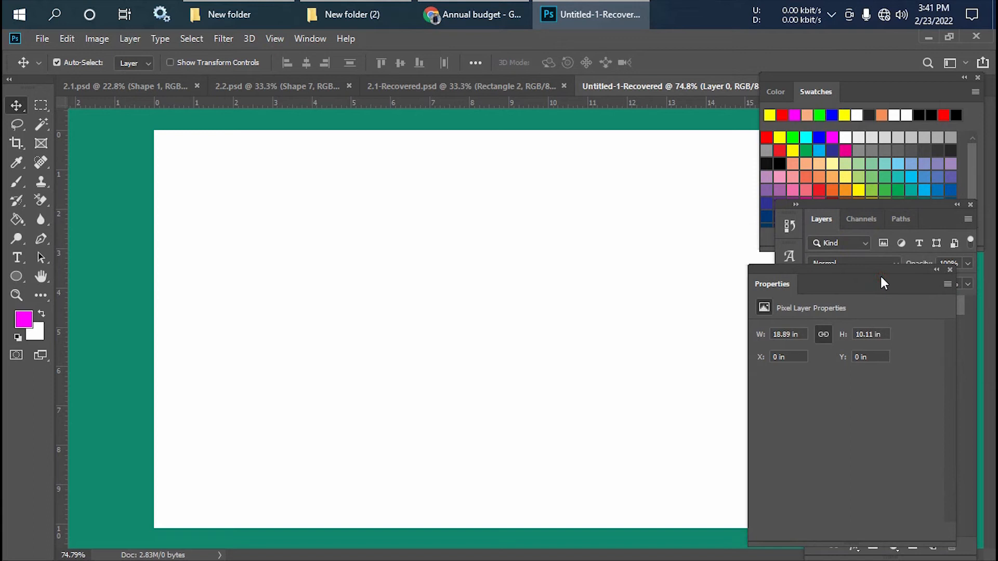
pyautogui.click(12, 278)
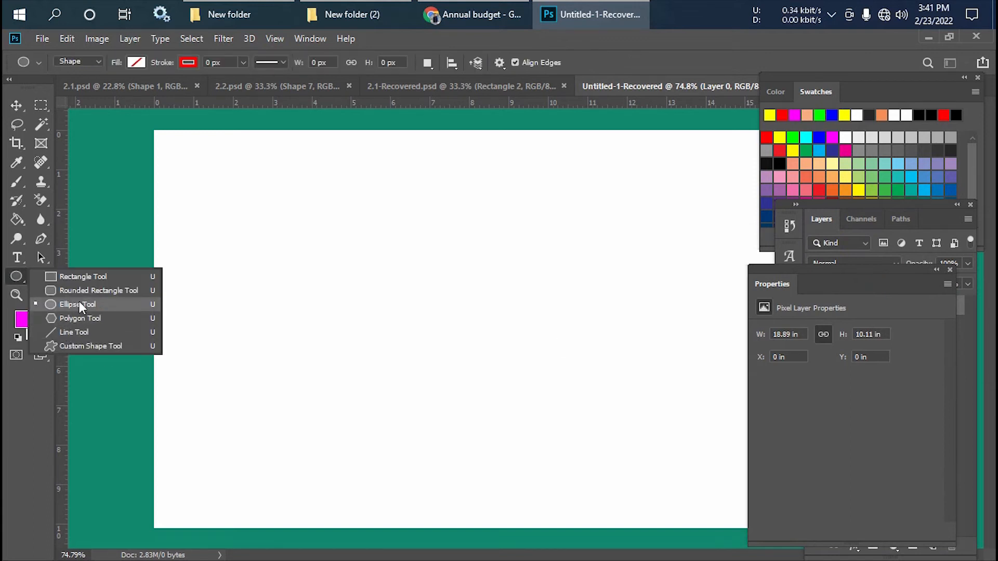
pyautogui.click(79, 303)
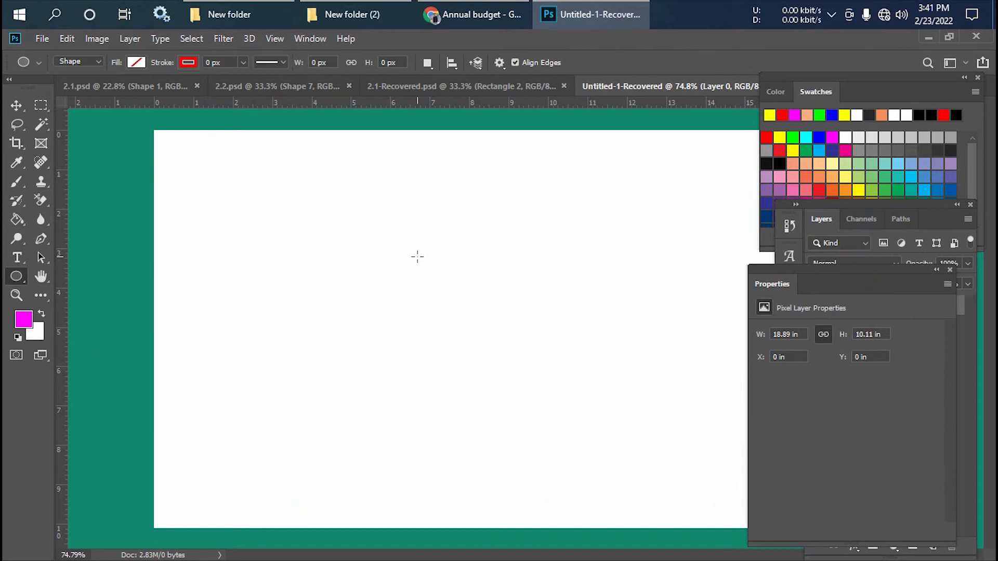
pyautogui.moveTo(376, 254); pyautogui.dragTo(560, 389)
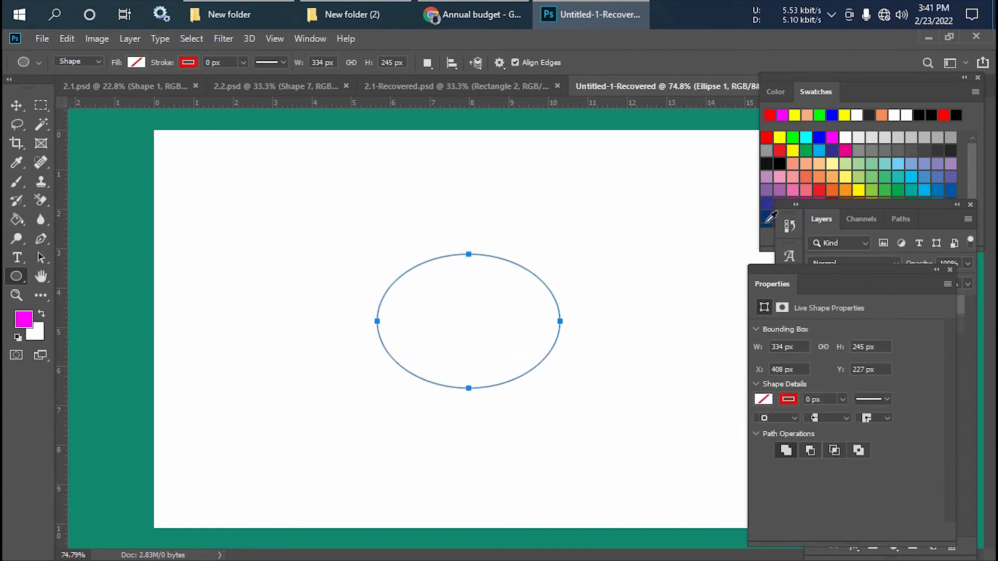
# Fill the ellipse with yellow
pyautogui.click(763, 399)
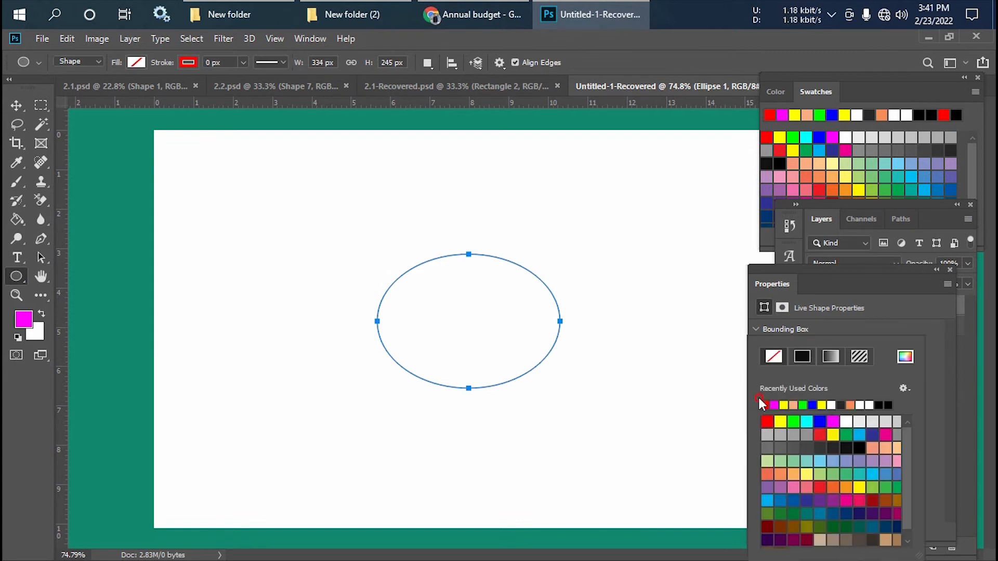
pyautogui.click(780, 423)
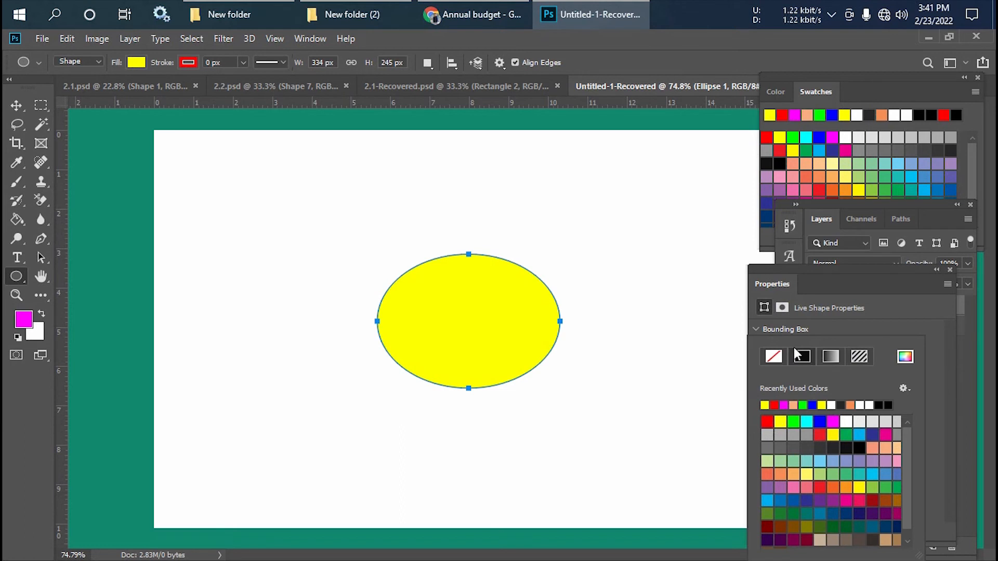
pyautogui.click(821, 337)
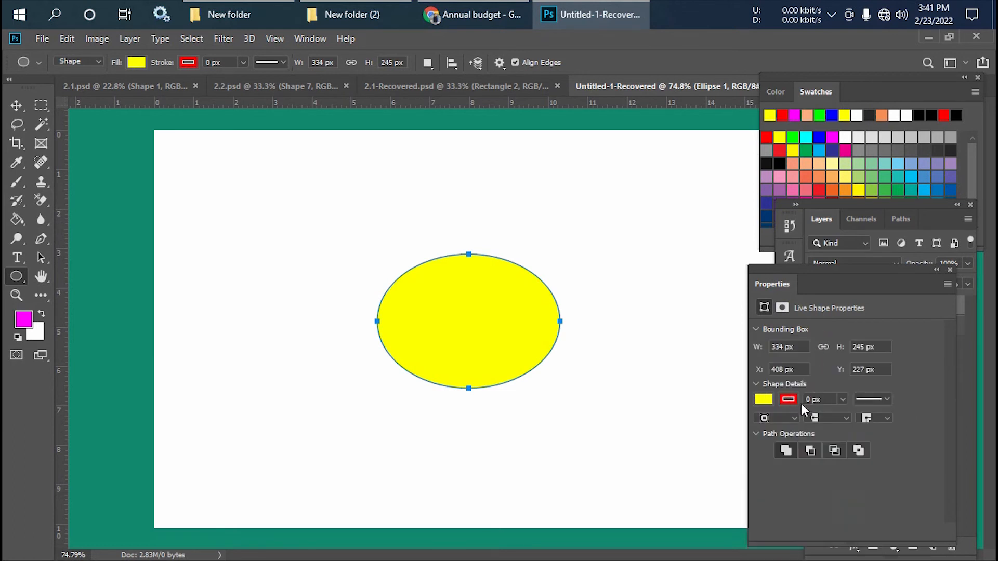
# Set the ellipse's red stroke width to about 7.63 px and look at its outline up close
pyautogui.click(843, 399)
pyautogui.moveTo(841, 418); pyautogui.dragTo(861, 419)
pyautogui.scroll(-3, 512, 283)
pyautogui.scroll(3, 512, 282)
pyautogui.scroll(-1, 541, 376)
pyautogui.scroll(3, 542, 373)
pyautogui.scroll(1, 553, 397)
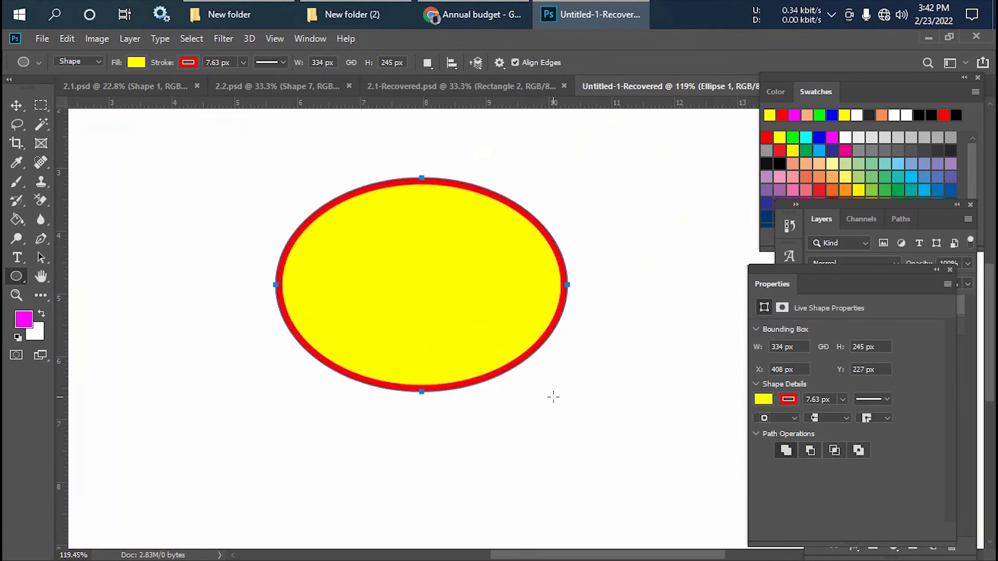
# Duplicate the ellipse twice with the Move tool, placing the three ellipses at the upper left, upper right and lower middle
pyautogui.click(17, 105)
pyautogui.moveTo(447, 255); pyautogui.dragTo(501, 329)
pyautogui.moveTo(491, 382); pyautogui.dragTo(592, 278)
pyautogui.click(279, 400)
pyautogui.moveTo(359, 280); pyautogui.dragTo(241, 207)
pyautogui.click(356, 311)
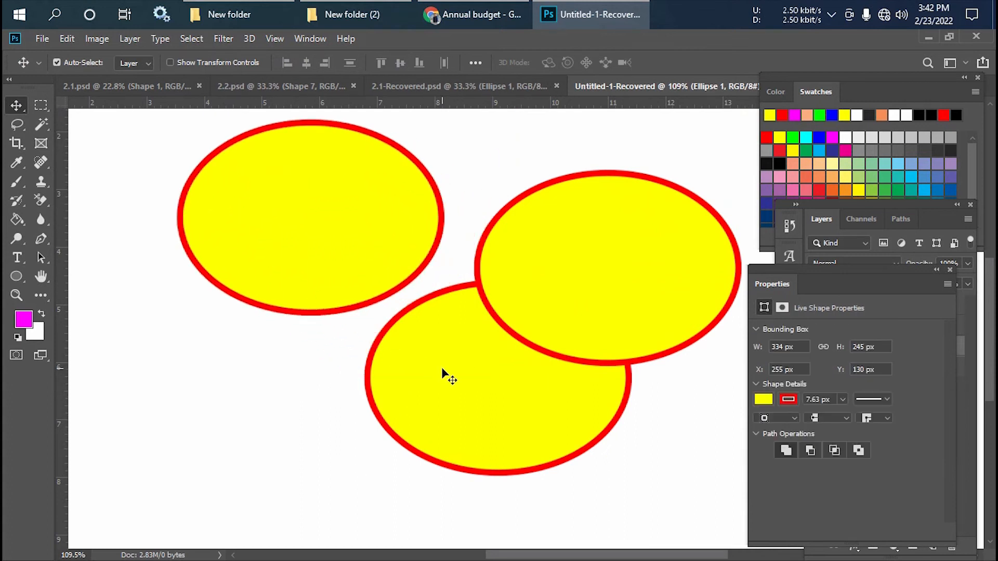
# Move the lower and upper-right ellipses closer so that all three overlap, then clear the shape selection
pyautogui.moveTo(466, 366); pyautogui.dragTo(388, 342)
pyautogui.moveTo(591, 256); pyautogui.dragTo(531, 216)
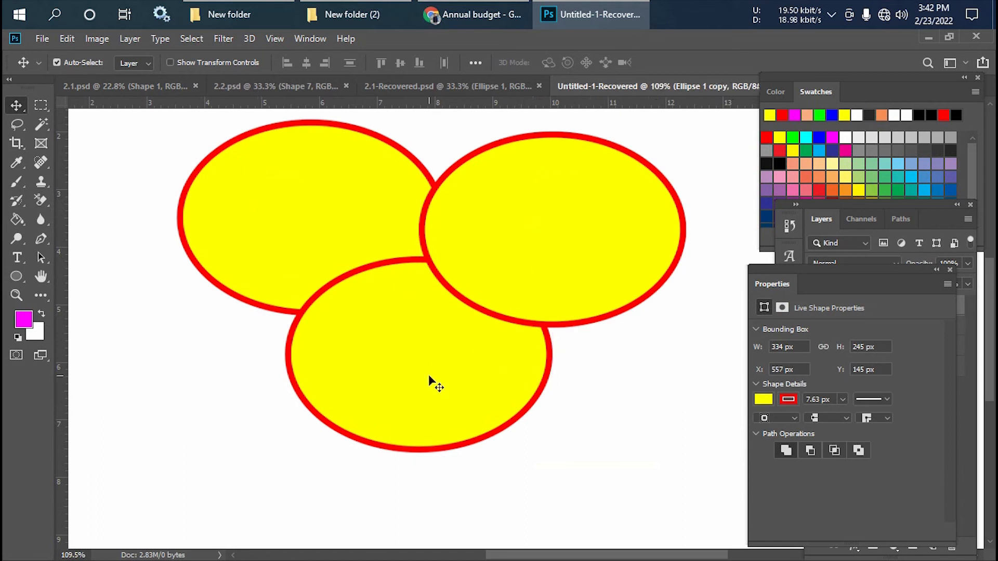
pyautogui.click(583, 414)
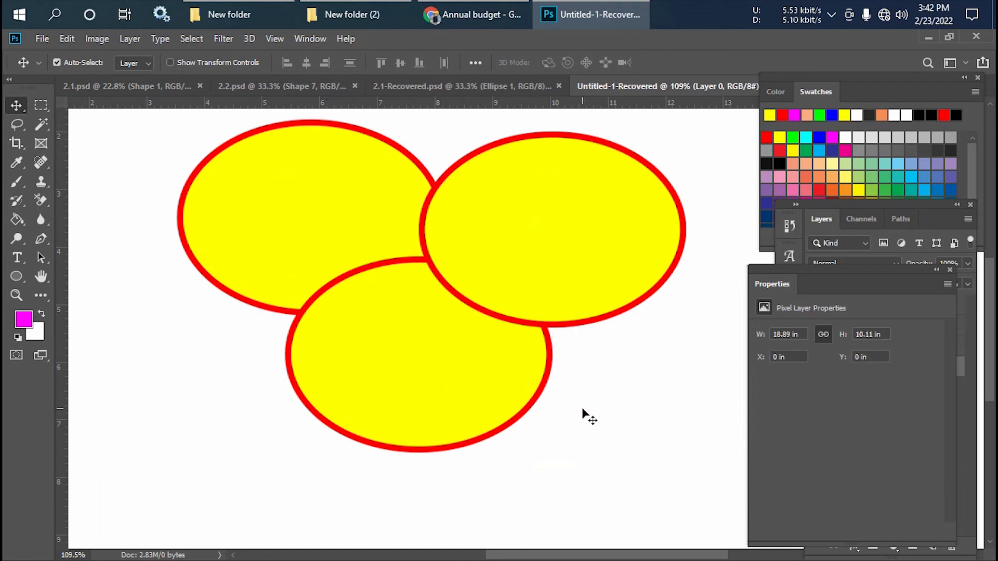
# Delete the lower and right ellipses and move the remaining one to about X 272 px, Y 202 px
pyautogui.click(392, 337)
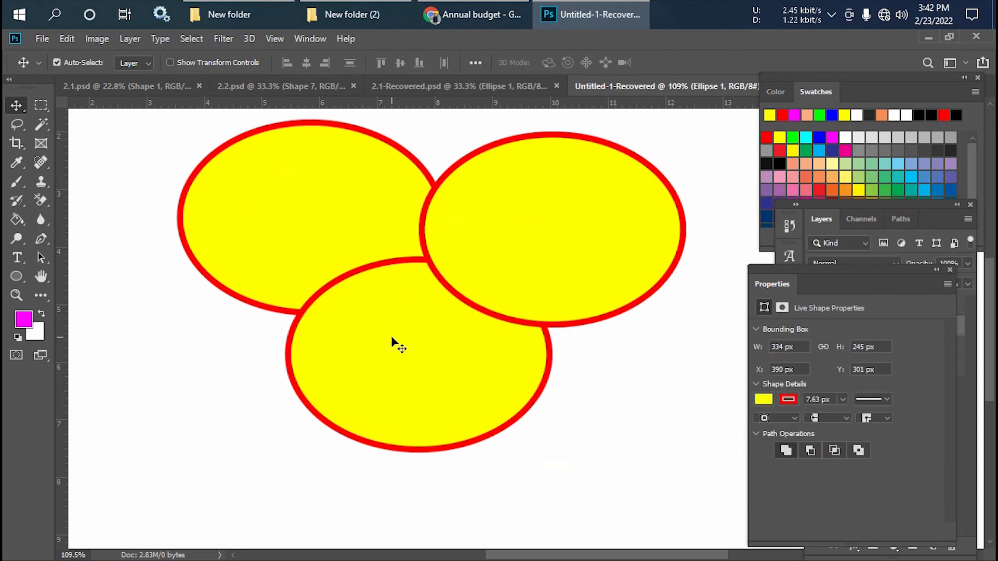
pyautogui.press('Delete')
pyautogui.click(550, 225)
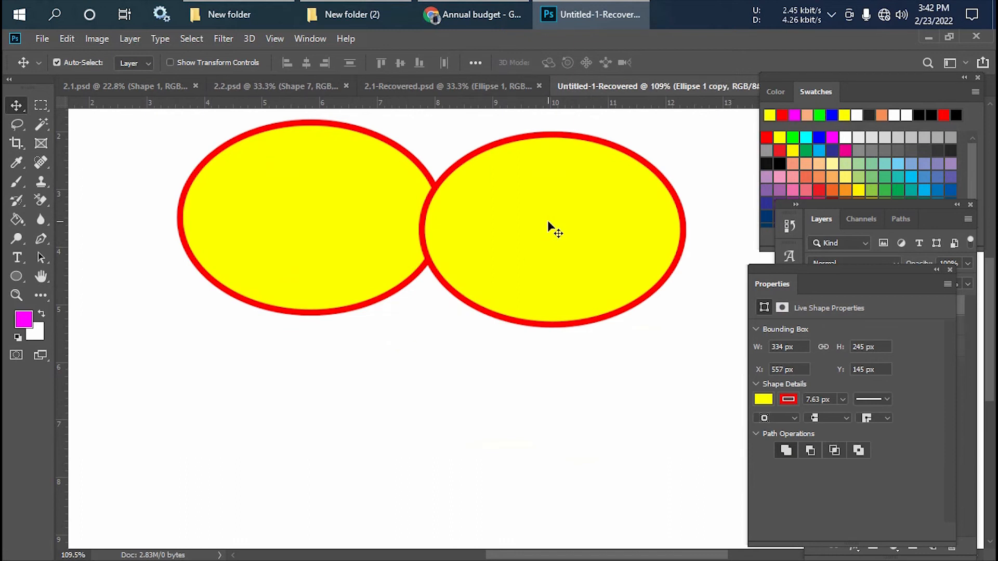
pyautogui.press('Delete')
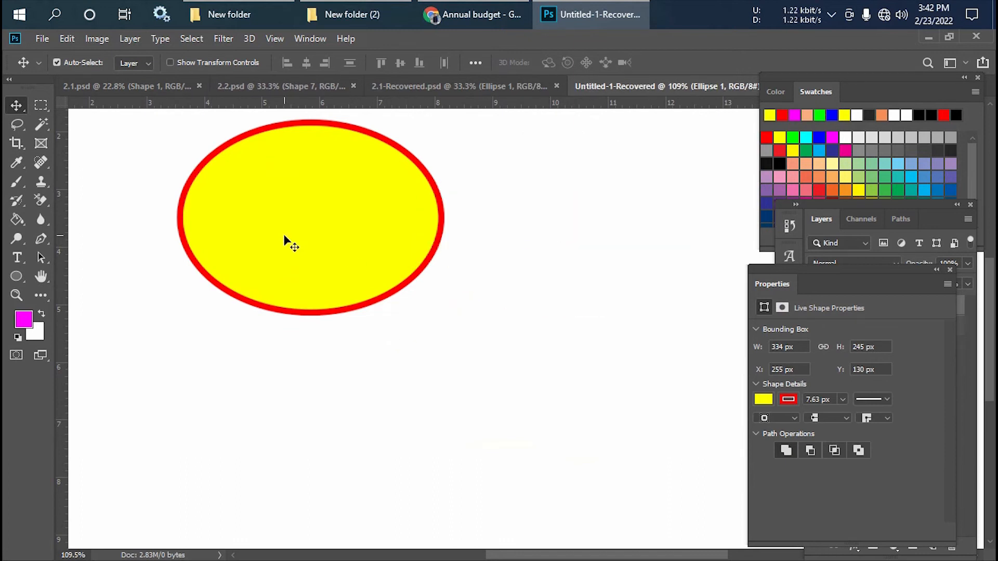
pyautogui.moveTo(284, 236); pyautogui.dragTo(285, 242)
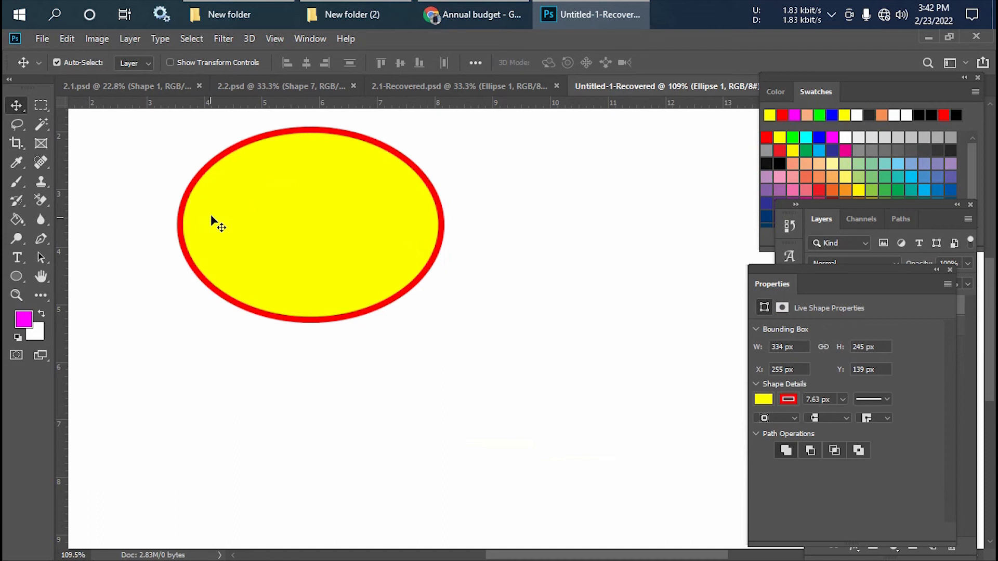
pyautogui.moveTo(316, 237); pyautogui.dragTo(347, 290)
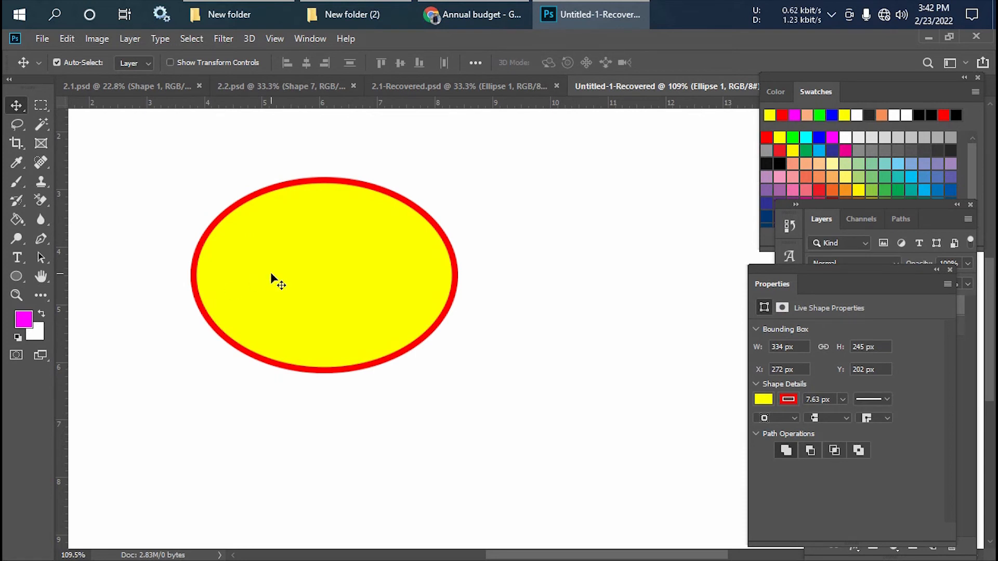
# Duplicate the ellipse five times, arranging the copies in an overlapping cluster around the original
pyautogui.moveTo(280, 266); pyautogui.dragTo(337, 323)
pyautogui.moveTo(437, 318); pyautogui.dragTo(495, 259)
pyautogui.moveTo(463, 290); pyautogui.dragTo(493, 225)
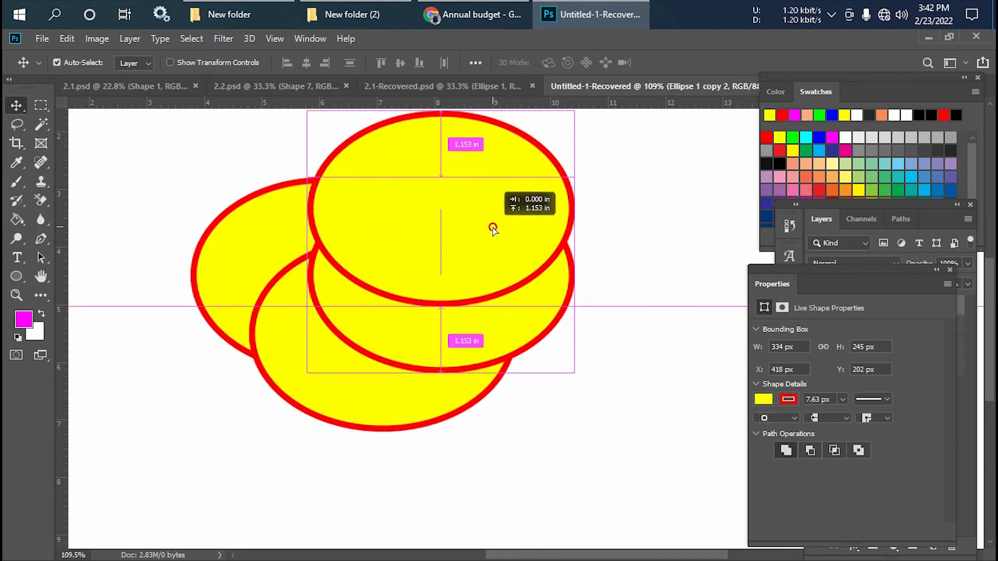
pyautogui.moveTo(419, 232); pyautogui.dragTo(245, 288)
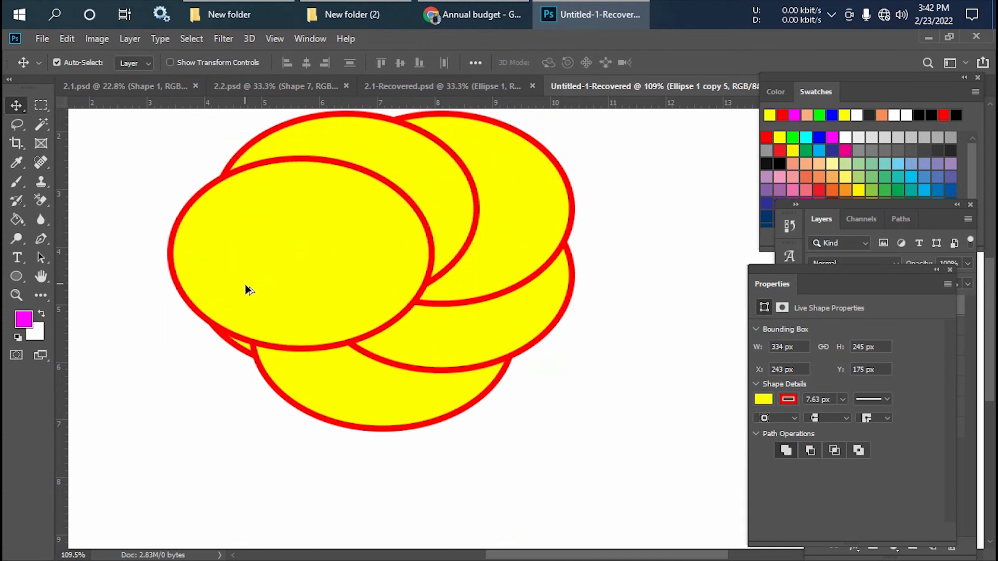
# Duplicate the front ellipse nine times in an overlapping sweep around the cluster, ending at about X 386 px, Y 325 px
pyautogui.moveTo(280, 249); pyautogui.dragTo(406, 322)
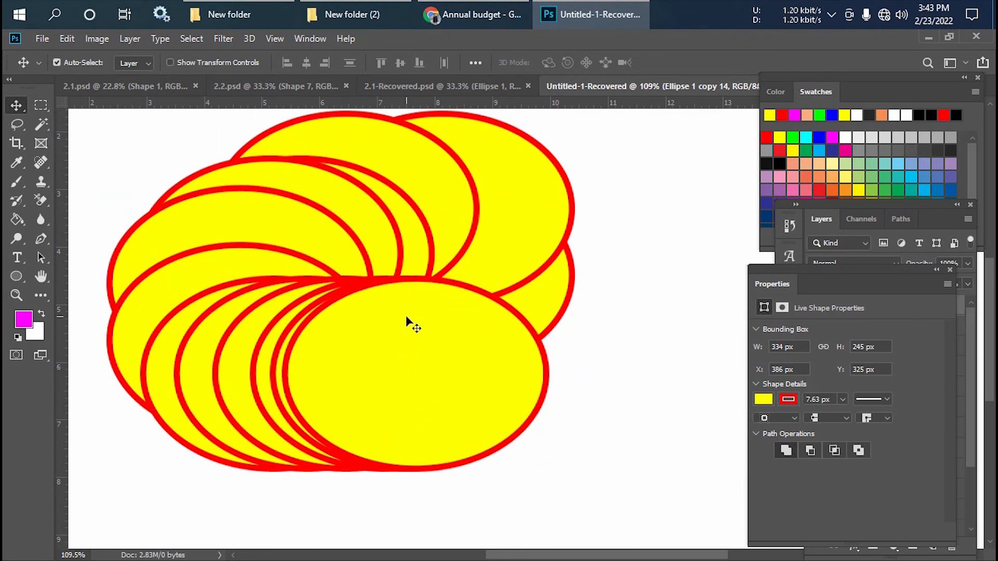
pyautogui.scroll(-2, 403, 393)
pyautogui.scroll(2, 403, 393)
pyautogui.scroll(-2, 403, 393)
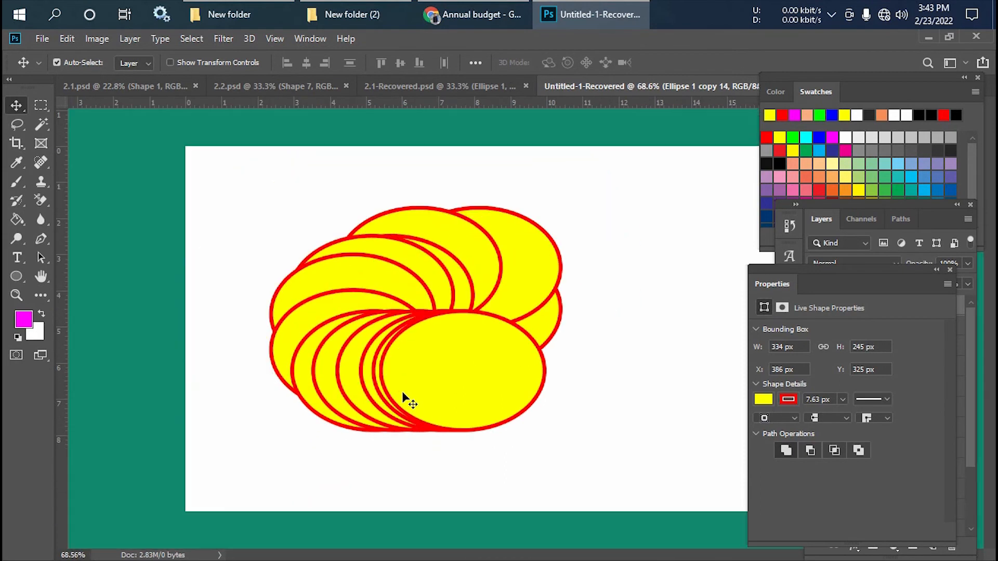
# Uncover the layer list and delete all ellipse layers, from Ellipse 1 copy 14 through Ellipse 1, keeping Layer 0
pyautogui.moveTo(871, 275); pyautogui.dragTo(348, 264)
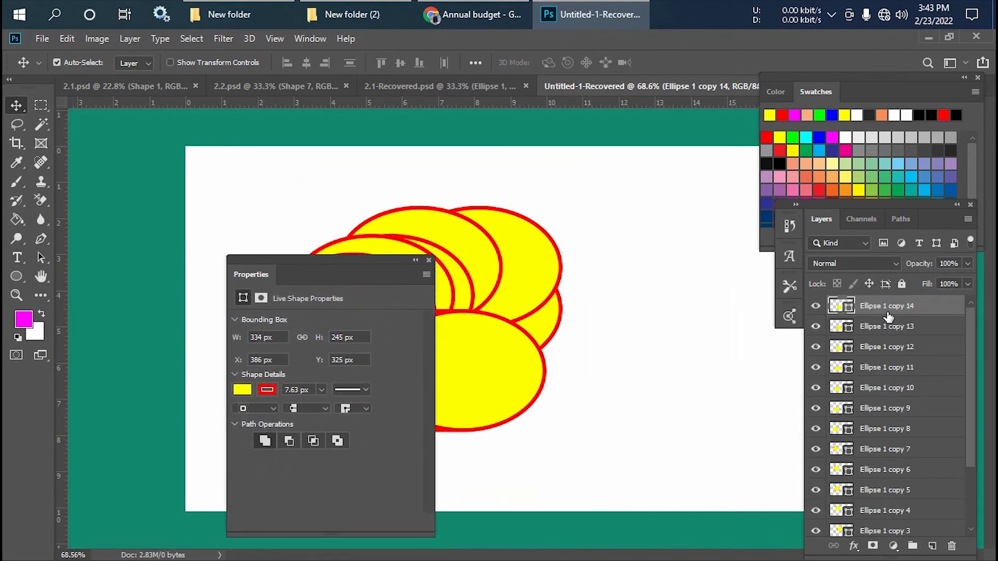
pyautogui.scroll(-3, 887, 317)
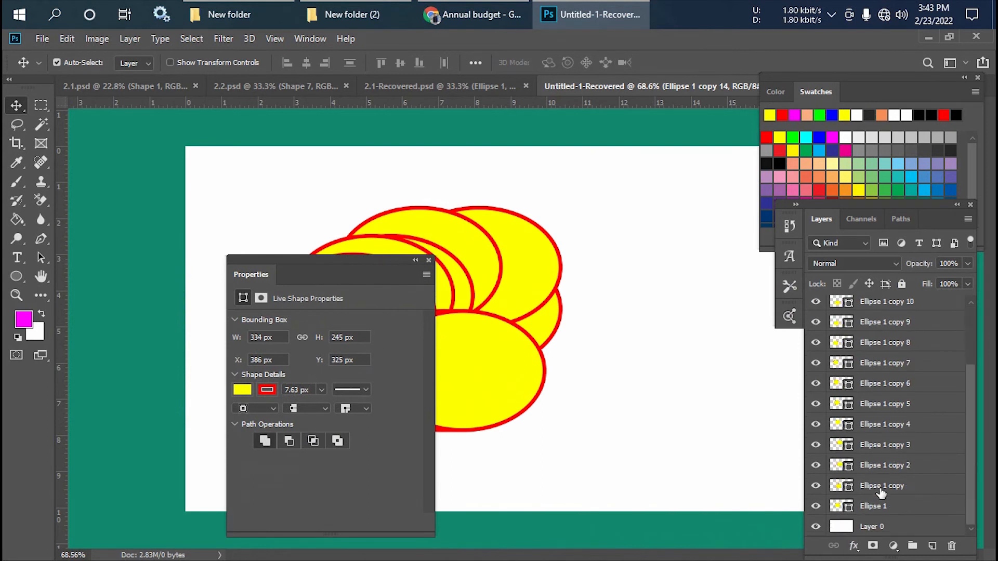
pyautogui.keyDown('shift'); pyautogui.click(886, 504); pyautogui.keyUp('shift')
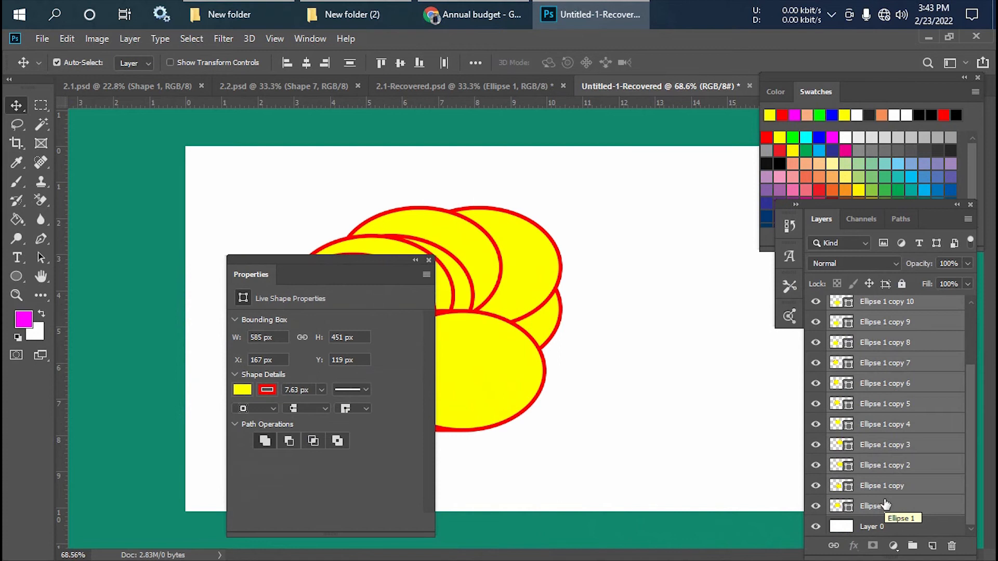
pyautogui.scroll(3, 884, 413)
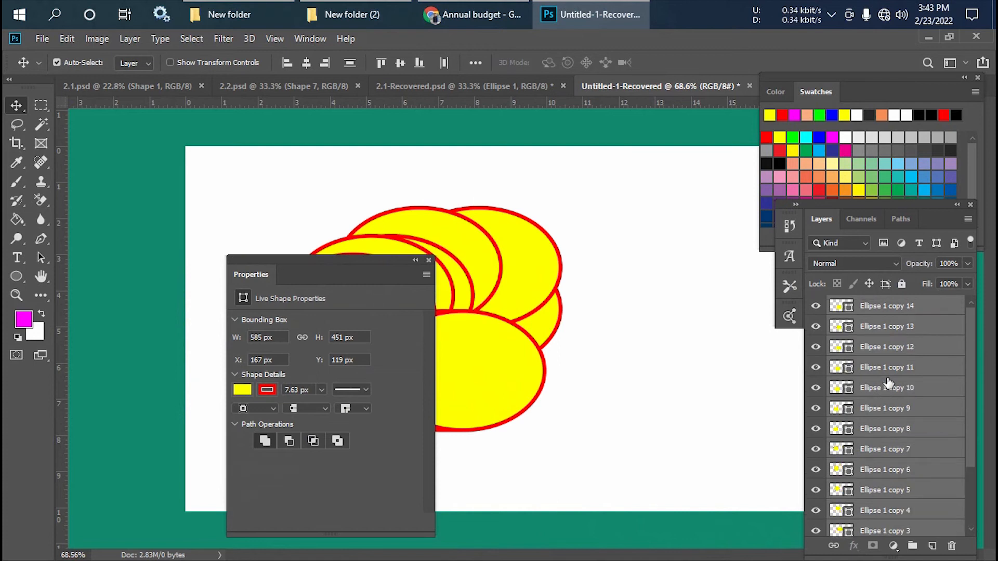
pyautogui.click(899, 308)
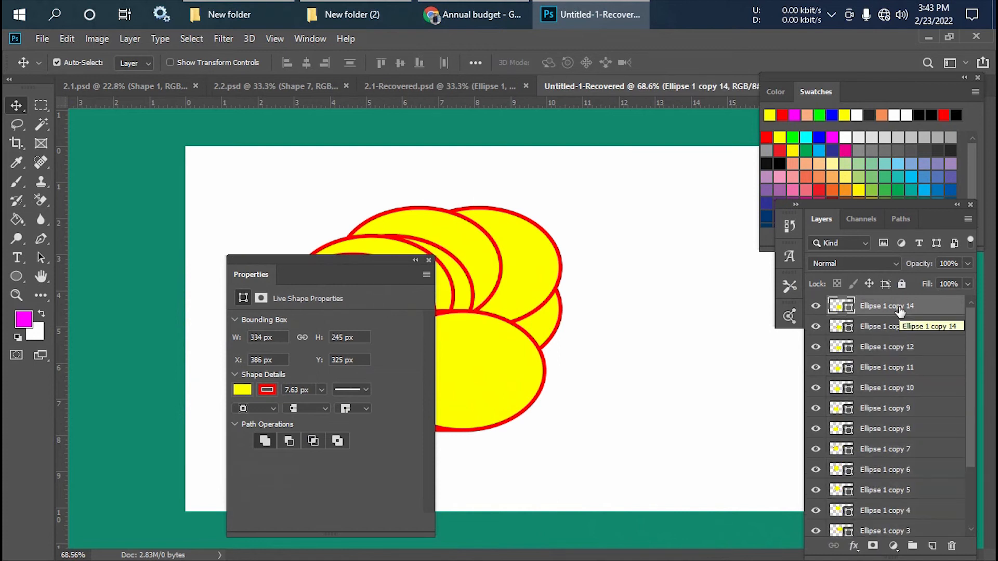
pyautogui.scroll(-2, 900, 310)
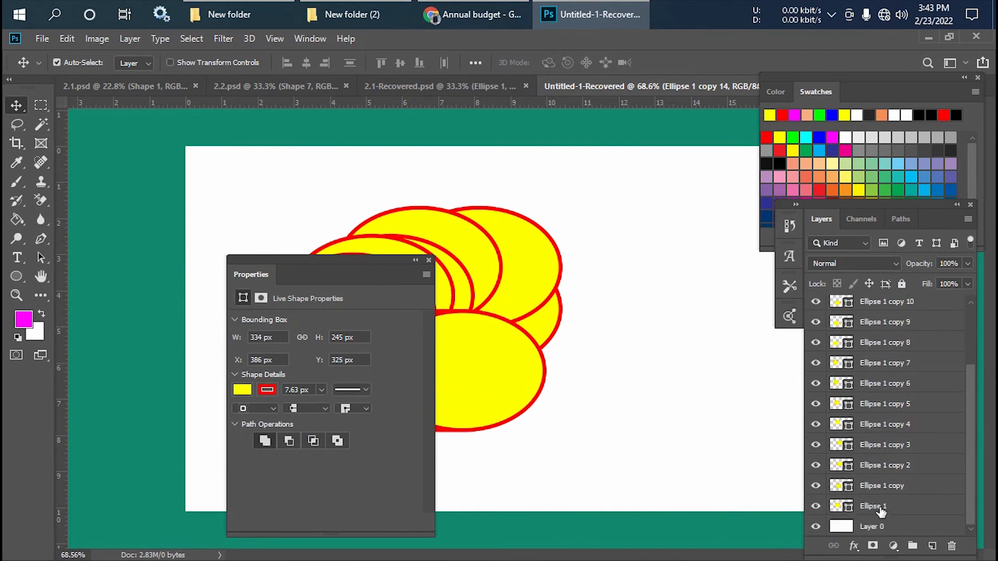
pyautogui.scroll(2, 880, 512)
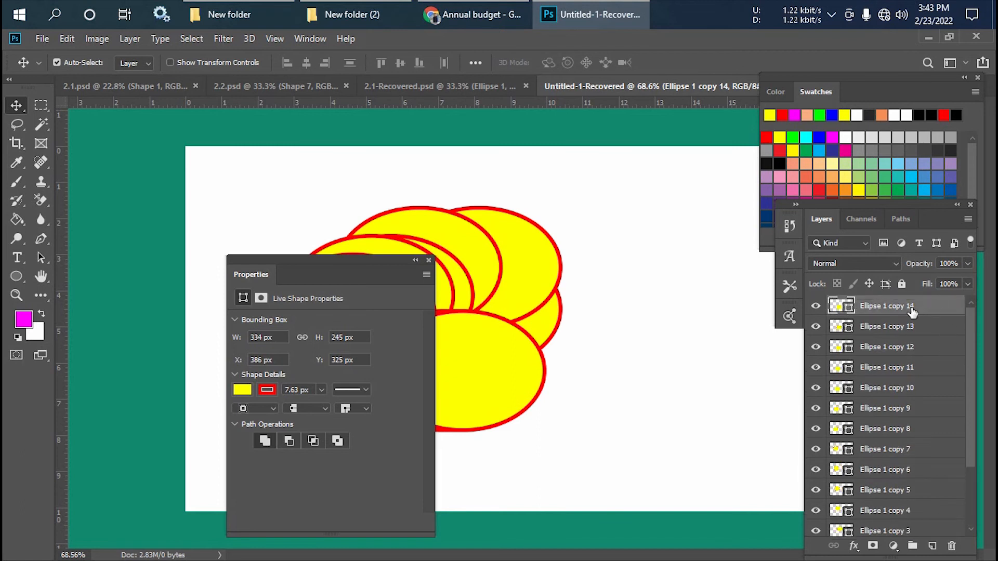
pyautogui.scroll(-2, 910, 327)
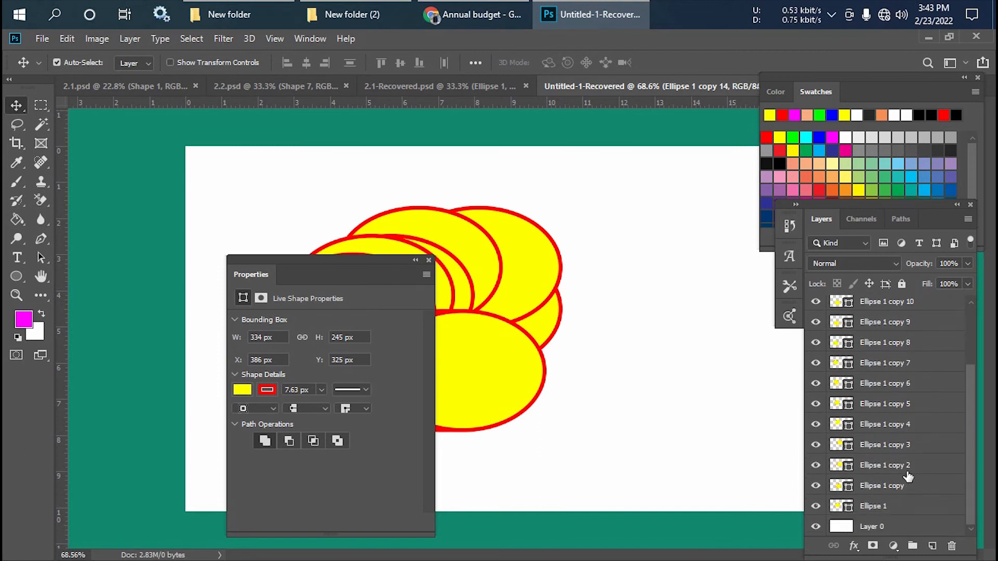
pyautogui.keyDown('shift'); pyautogui.click(895, 507); pyautogui.keyUp('shift')
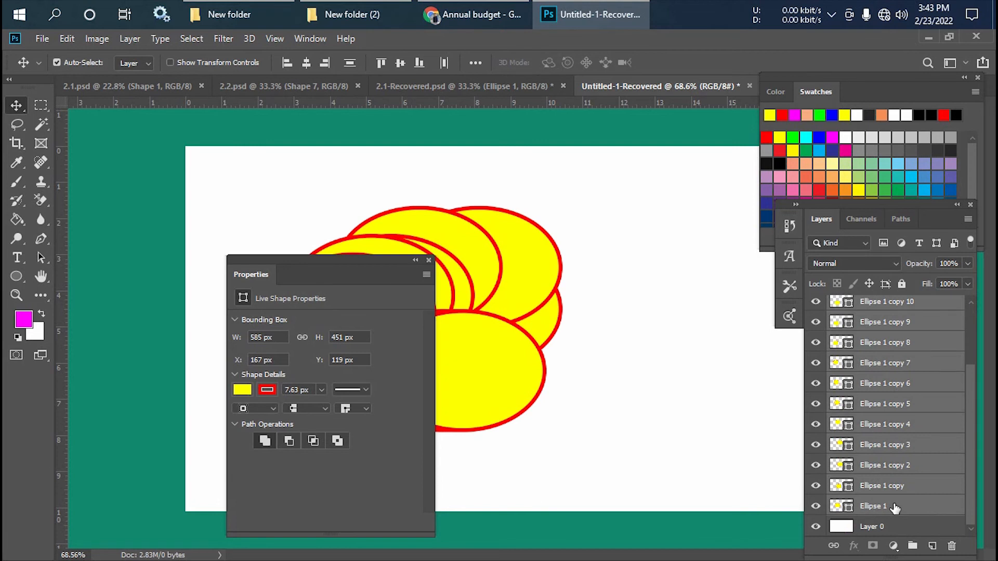
pyautogui.press('Delete')
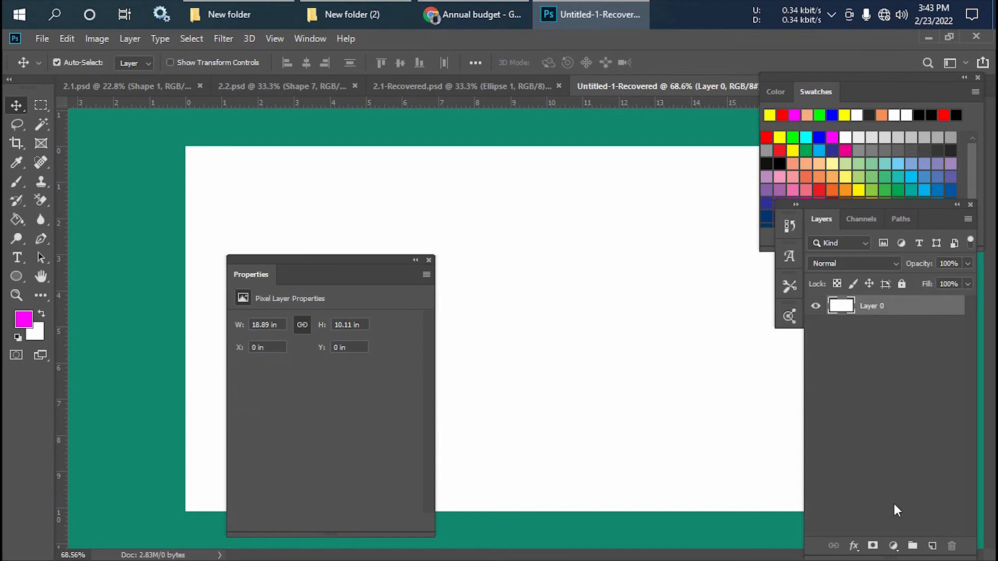
pyautogui.moveTo(345, 260); pyautogui.dragTo(879, 264)
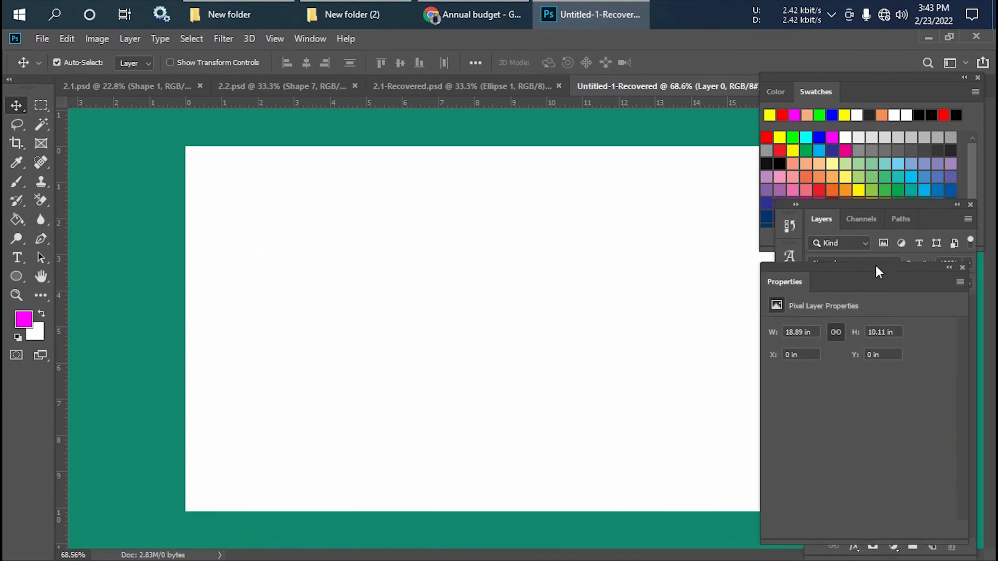
# Activate the Custom Shape Tool from the group of shape tools
pyautogui.scroll(-2, 231, 309)
pyautogui.scroll(1, 233, 311)
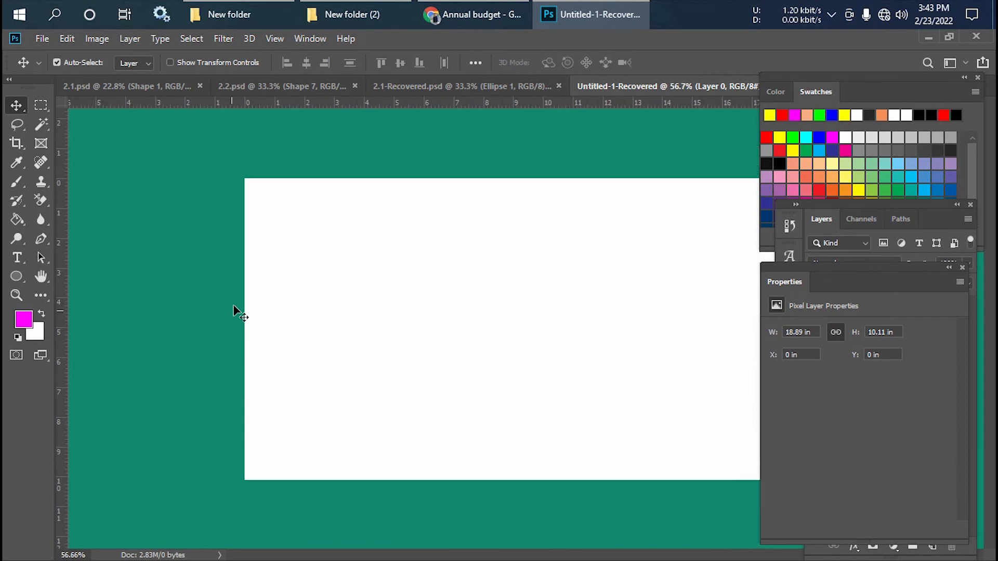
pyautogui.click(16, 284)
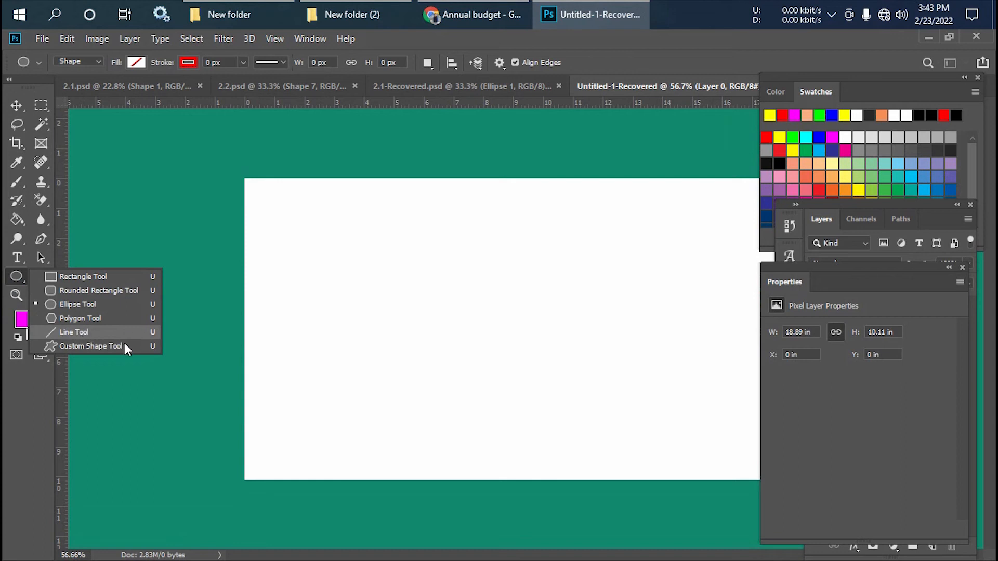
pyautogui.click(91, 346)
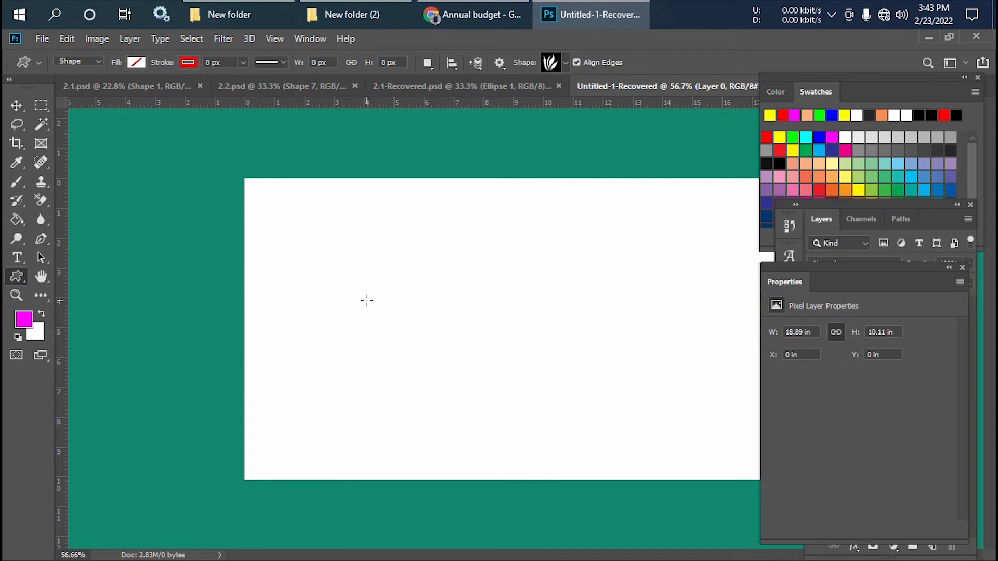
pyautogui.rightClick(17, 276)
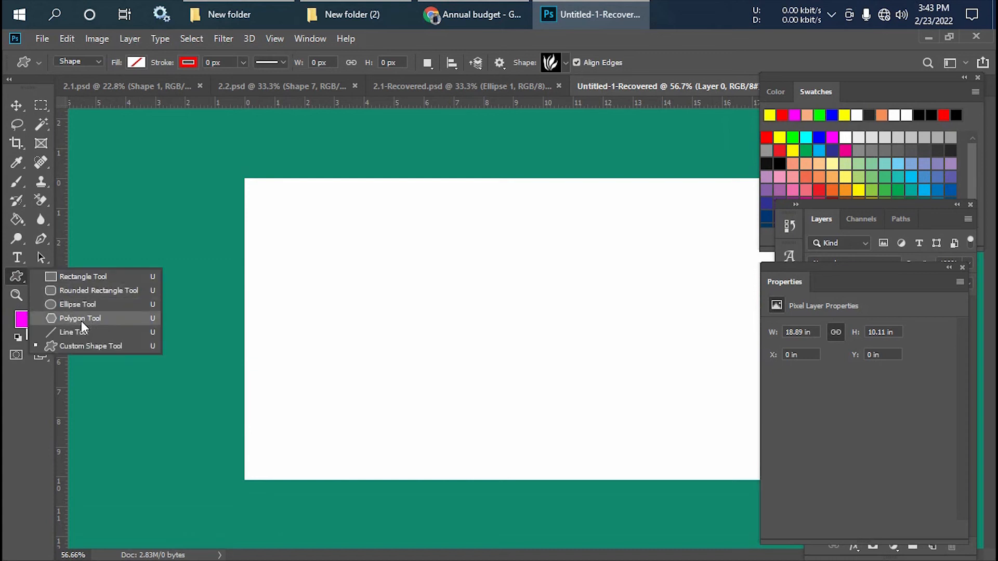
pyautogui.click(99, 345)
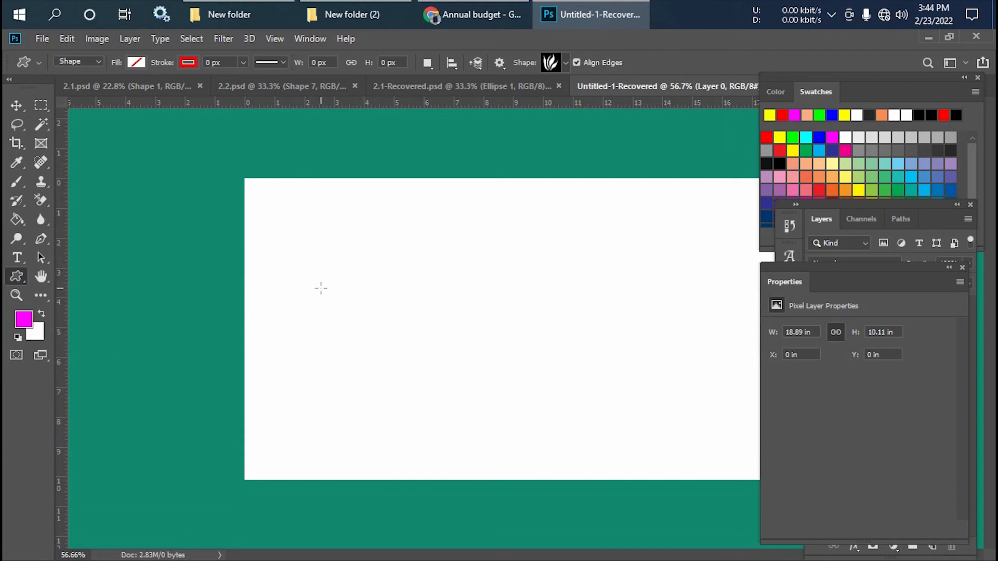
pyautogui.scroll(1, 291, 270)
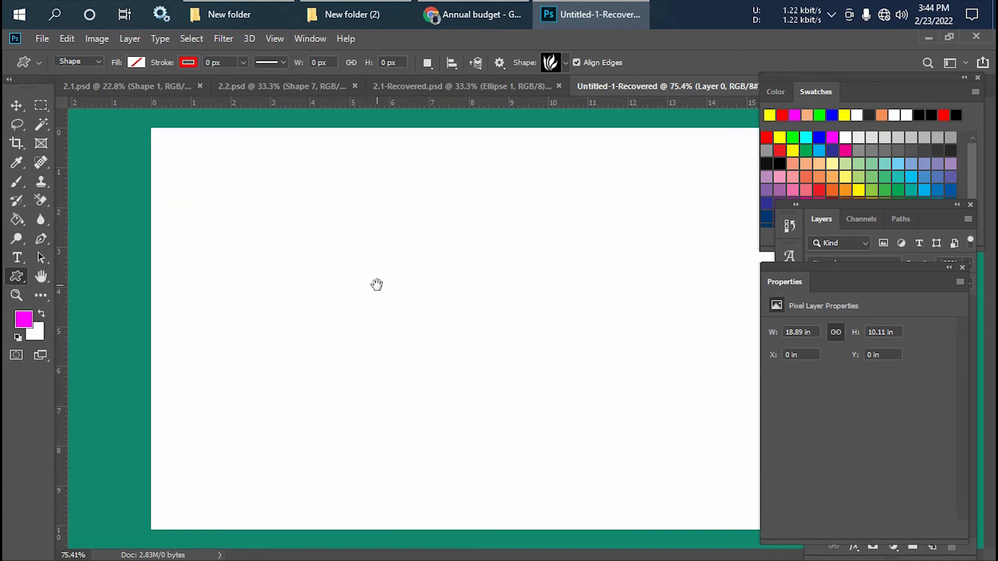
pyautogui.scroll(-1, 269, 283)
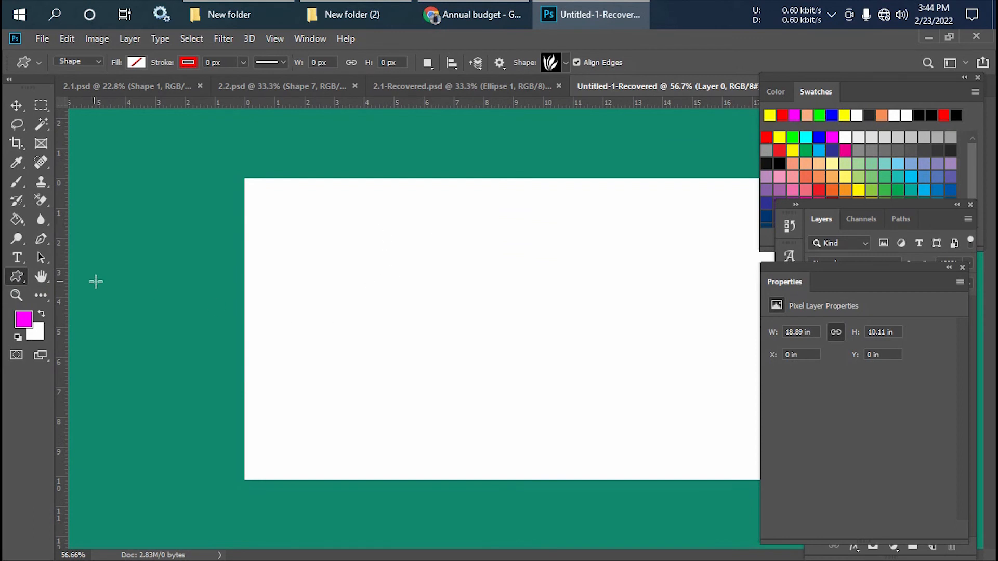
# Browse the custom shape library and replace its current shapes with the All set
pyautogui.click(567, 62)
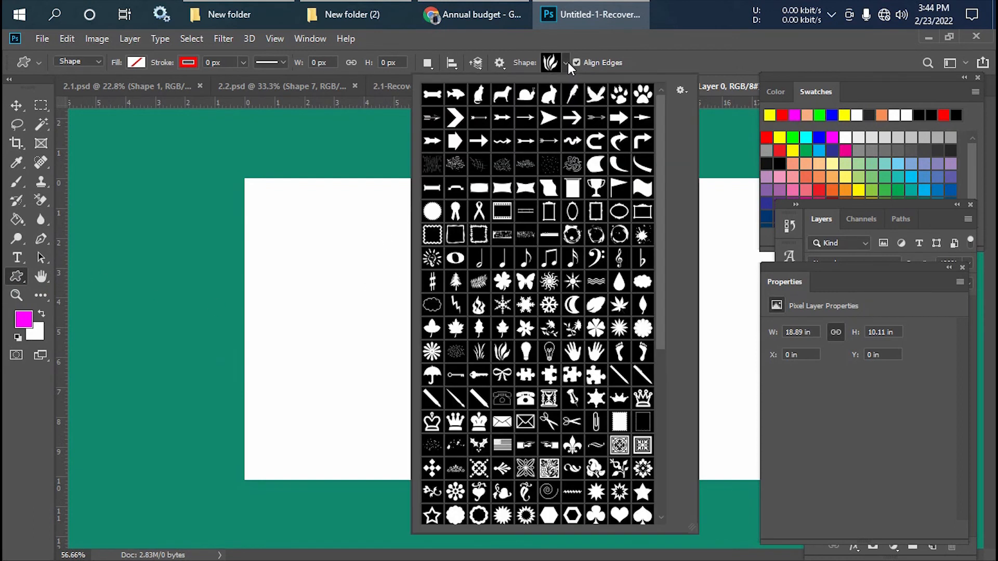
pyautogui.scroll(-3, 541, 304)
pyautogui.scroll(3, 665, 101)
pyautogui.scroll(-3, 511, 239)
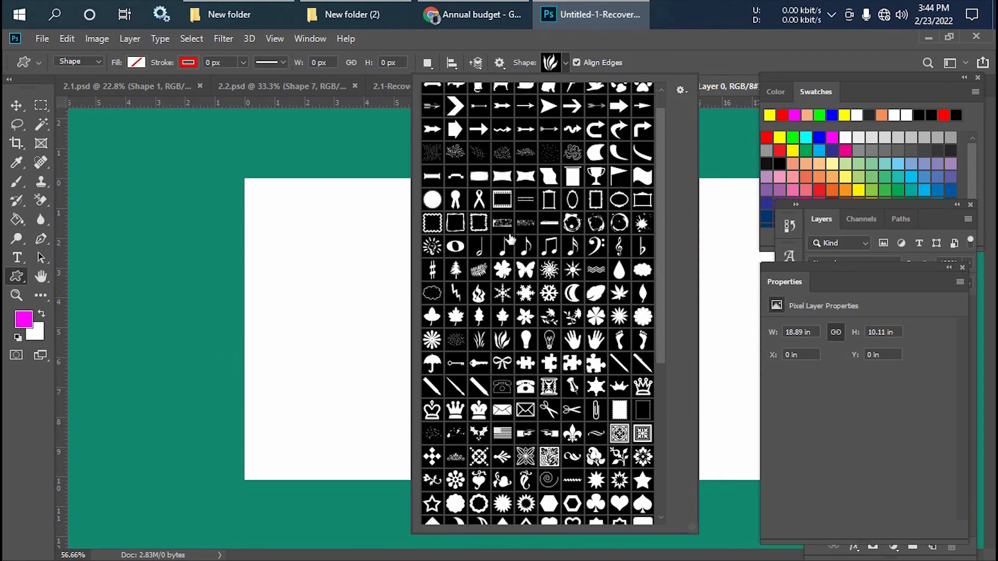
pyautogui.scroll(5, 510, 239)
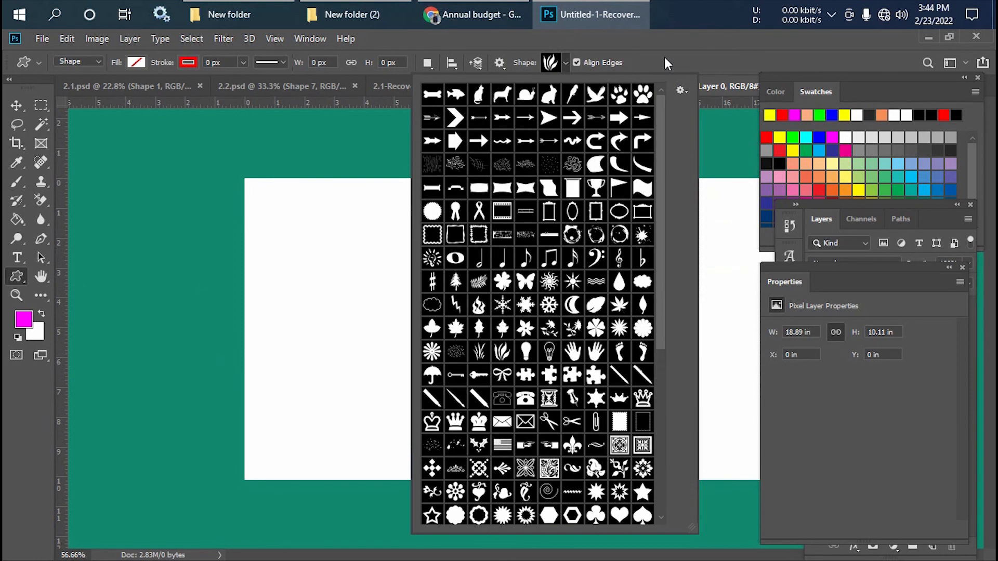
pyautogui.click(678, 91)
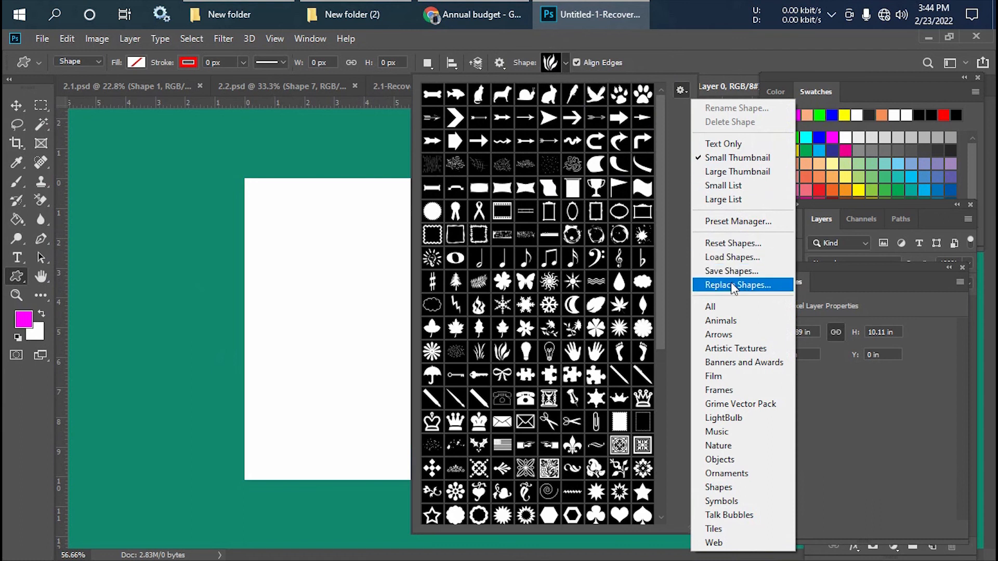
pyautogui.click(731, 307)
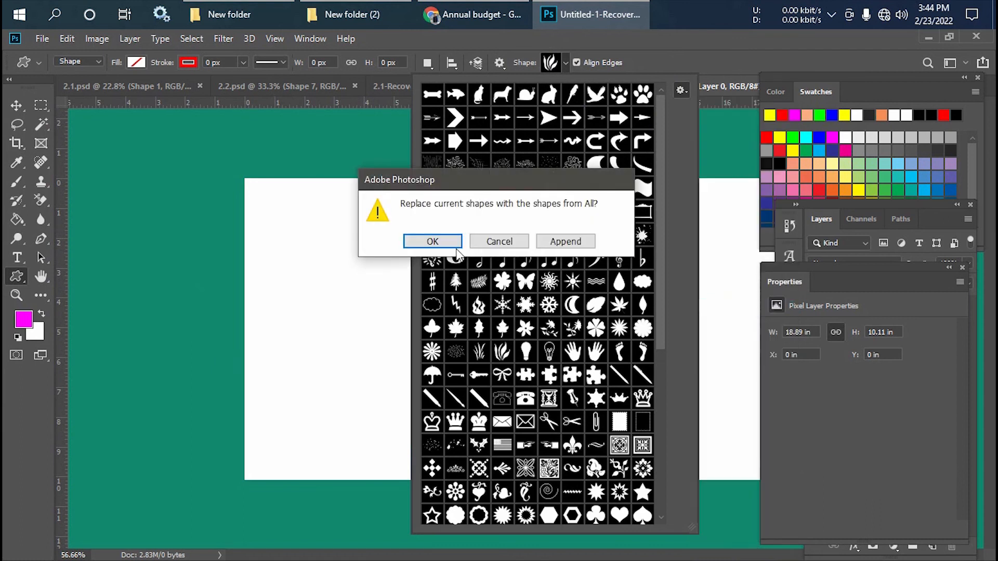
pyautogui.click(432, 242)
# Replace the custom shapes with the Animals set and after that with the Arrows set
pyautogui.click(680, 90)
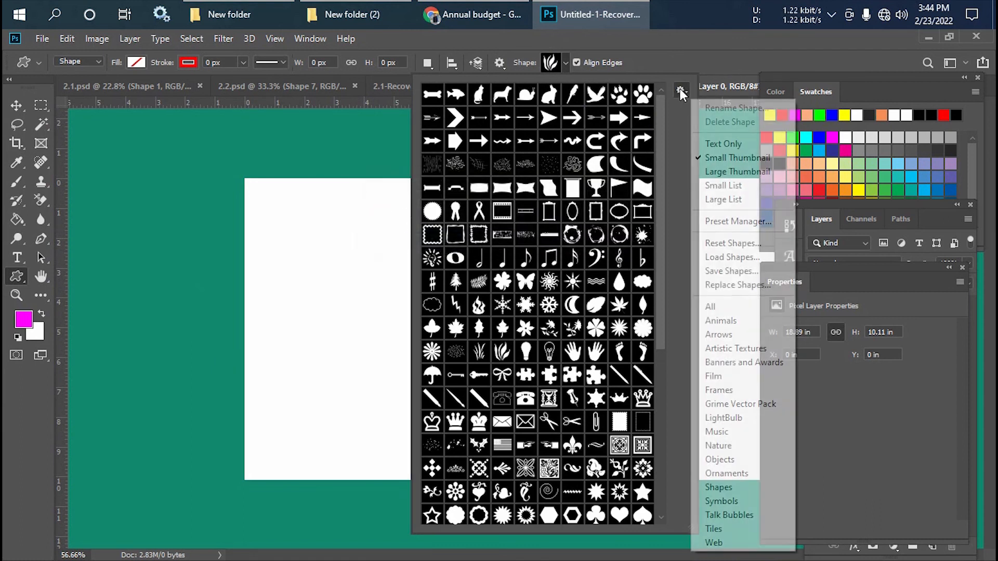
pyautogui.click(720, 322)
pyautogui.click(431, 241)
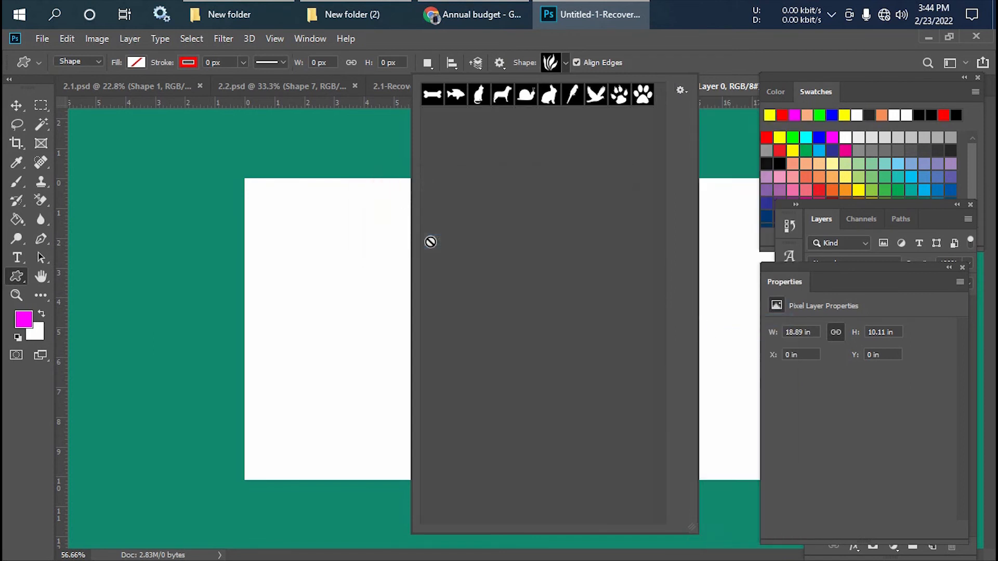
pyautogui.click(678, 92)
pyautogui.click(726, 338)
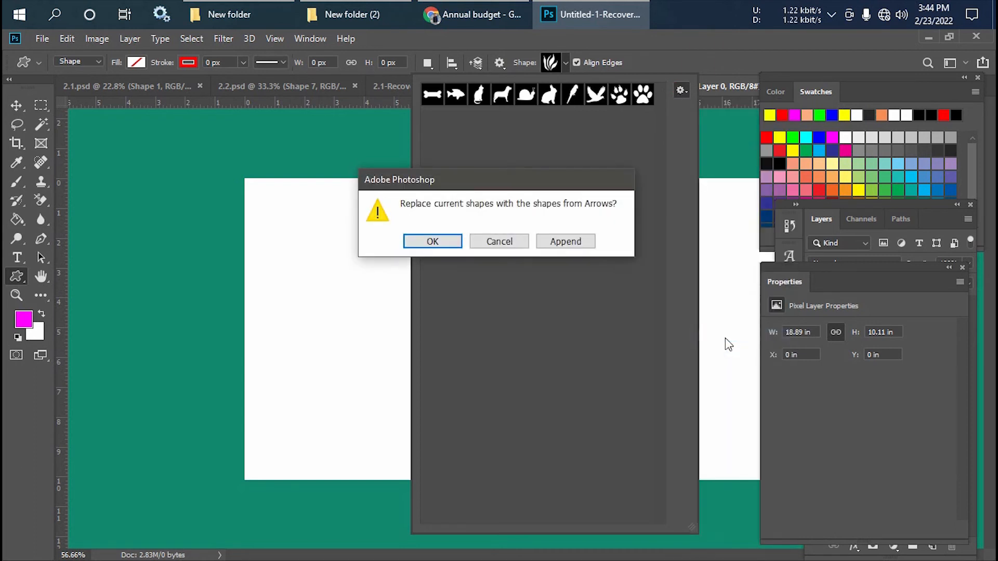
pyautogui.click(435, 241)
# Replace the custom shapes with the Frames set and return to the Move tool
pyautogui.click(675, 89)
pyautogui.click(733, 391)
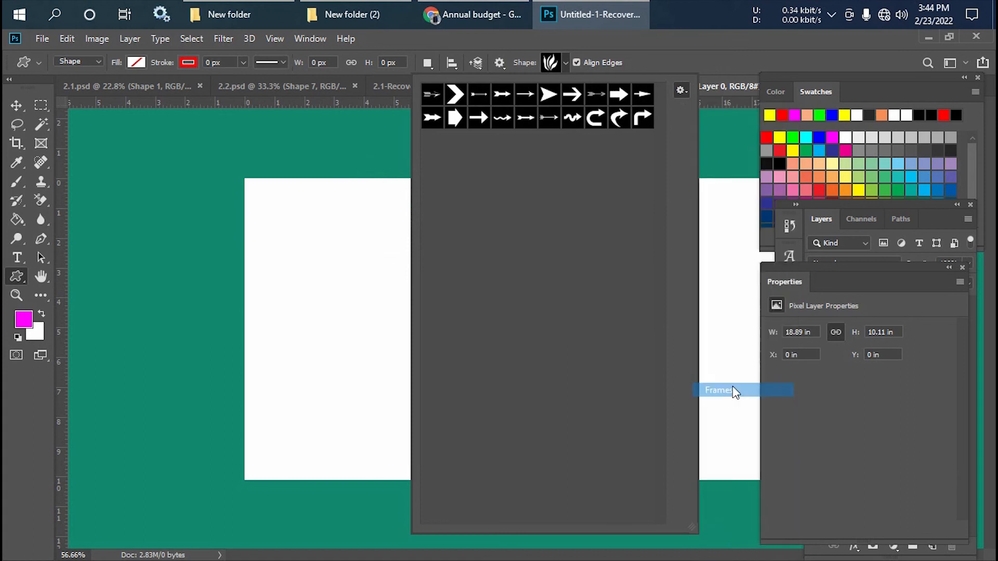
pyautogui.click(454, 243)
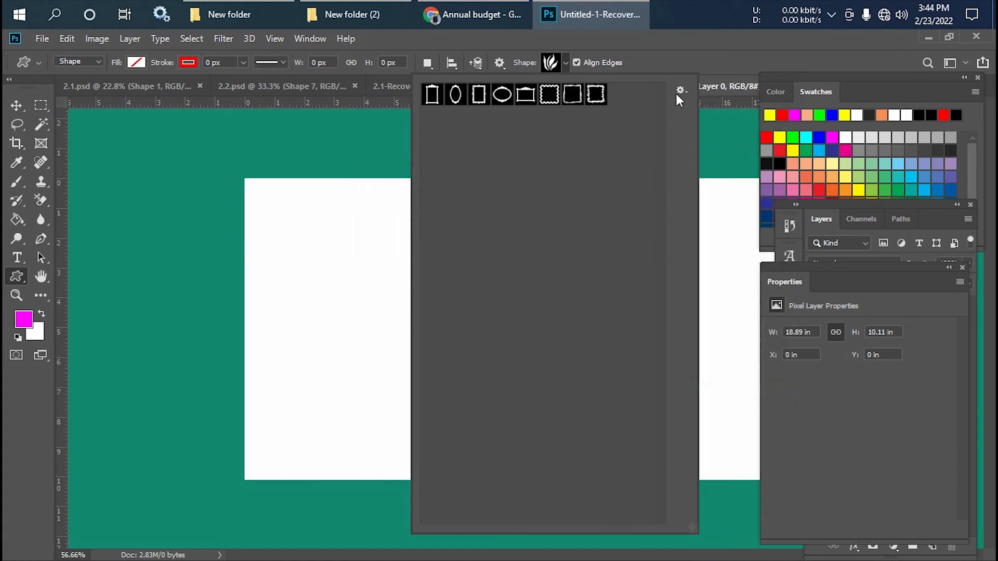
pyautogui.click(680, 91)
pyautogui.click(680, 92)
pyautogui.click(16, 105)
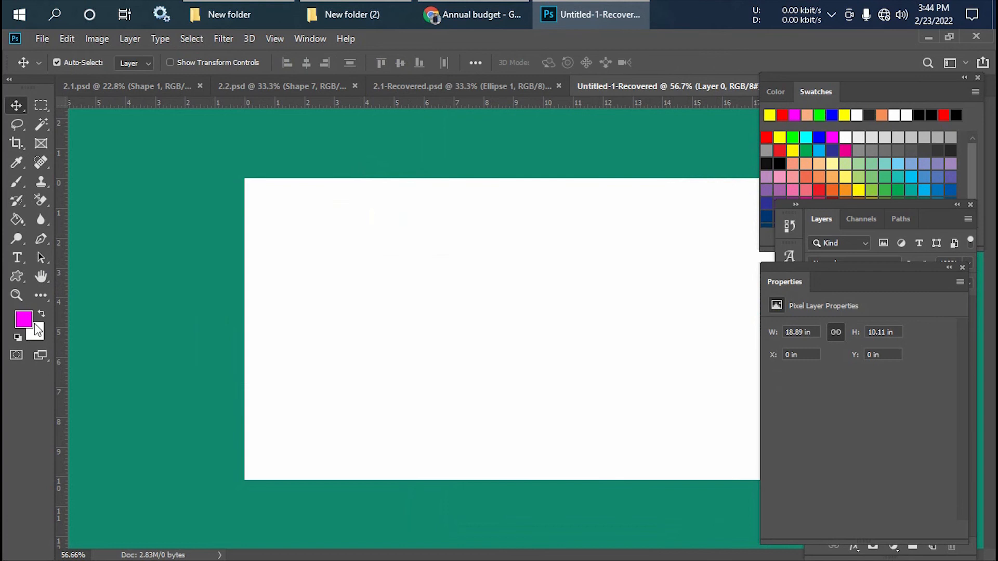
# Activate the Custom Shape Tool, replace its loaded shapes with the All set and look through them
pyautogui.click(16, 278)
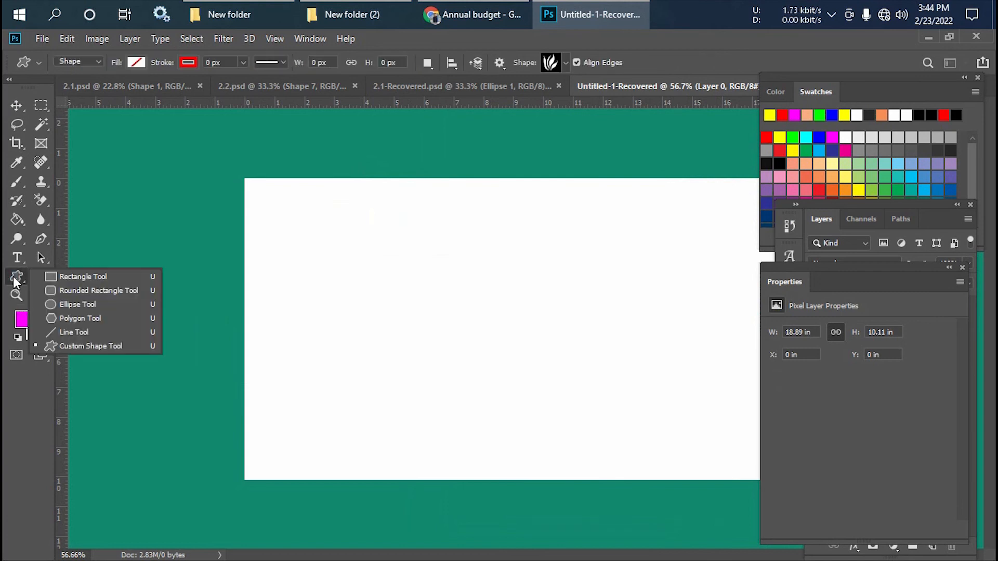
pyautogui.click(80, 345)
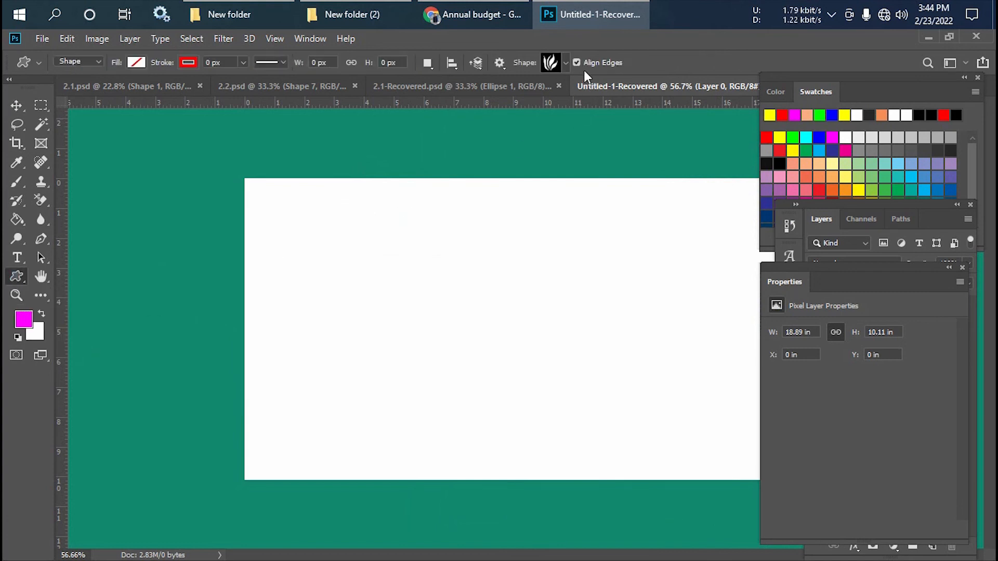
pyautogui.click(561, 62)
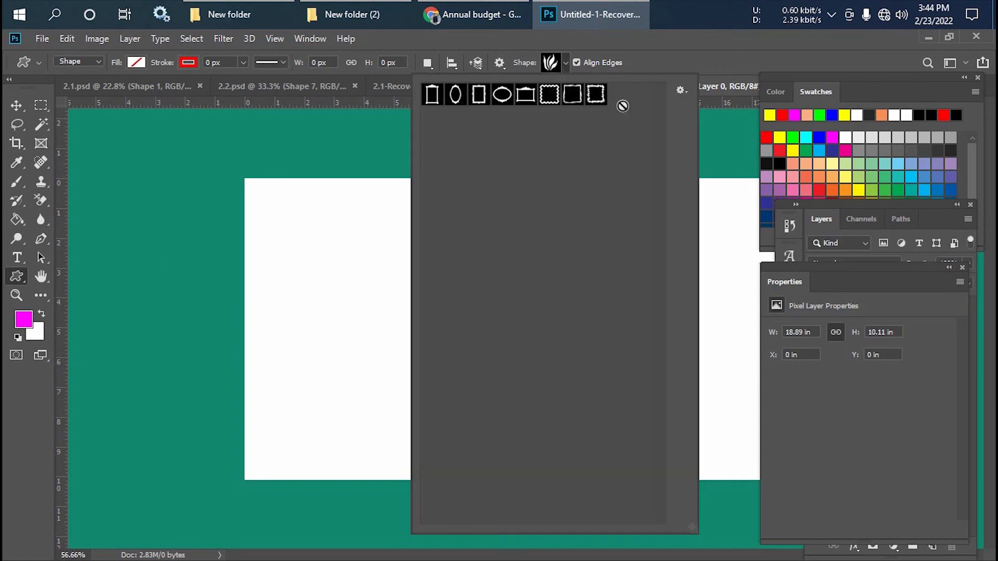
pyautogui.click(681, 91)
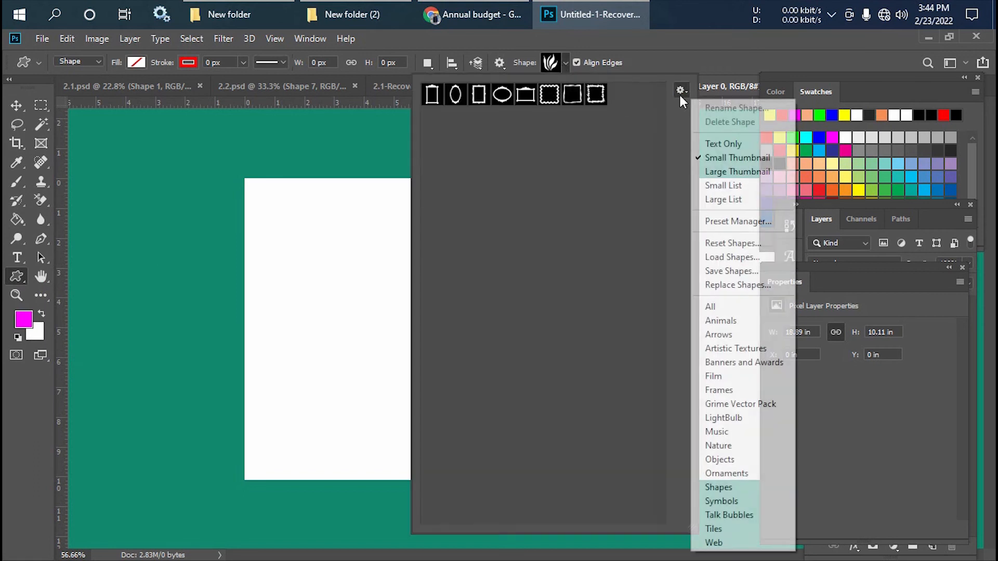
pyautogui.click(725, 307)
pyautogui.click(431, 241)
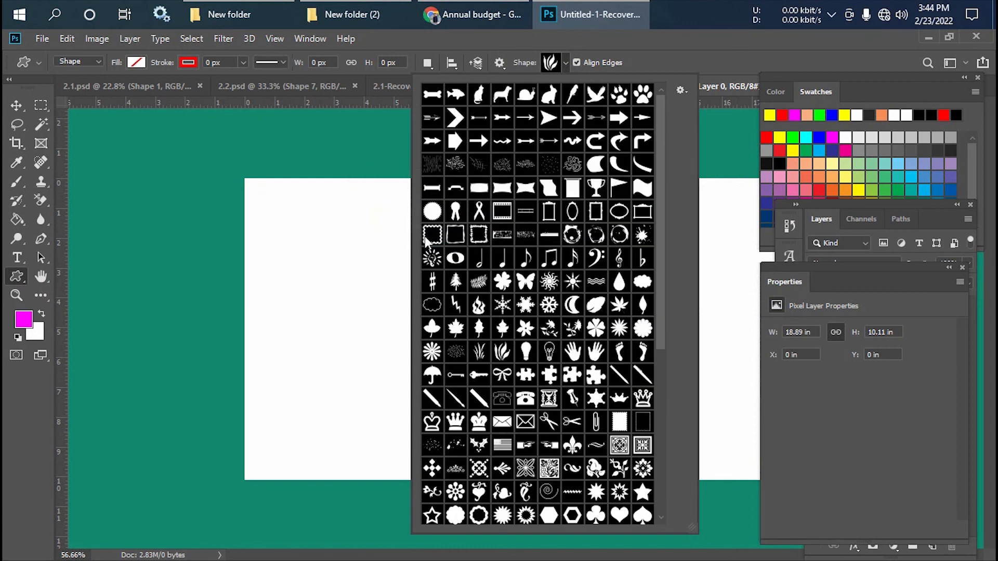
pyautogui.scroll(-10, 551, 227)
pyautogui.scroll(4, 531, 269)
pyautogui.scroll(4, 530, 269)
# Display the custom shape library as large thumbnails and look through it
pyautogui.click(682, 90)
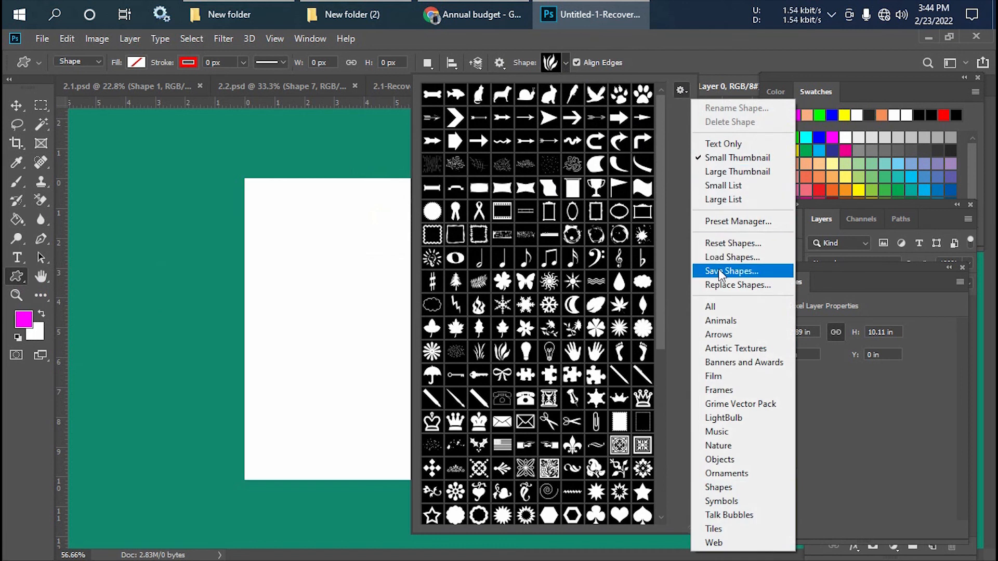
pyautogui.click(727, 171)
pyautogui.scroll(-2, 450, 256)
pyautogui.scroll(-2, 450, 256)
pyautogui.scroll(3, 468, 255)
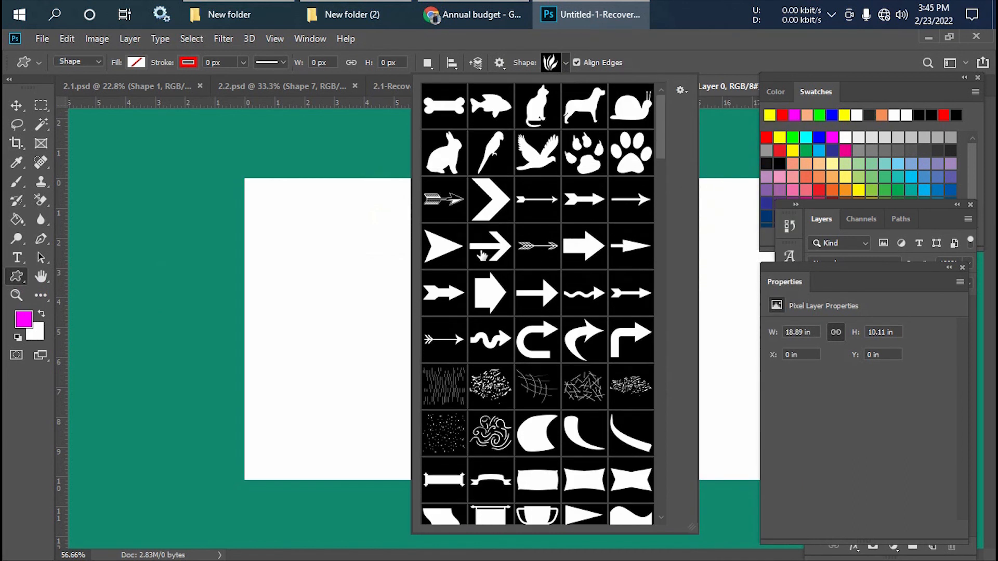
# Change the custom shape library's display to Small List
pyautogui.click(676, 92)
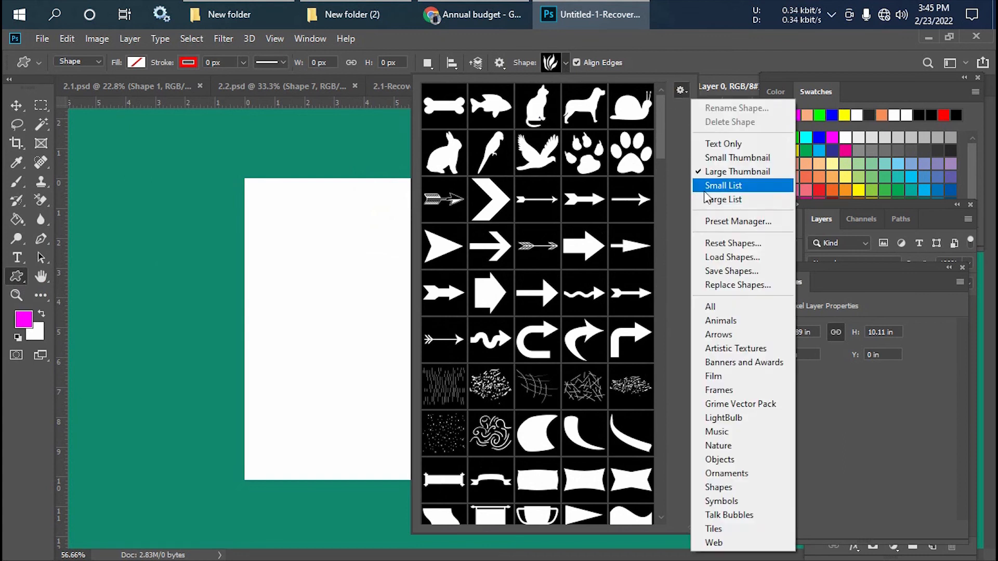
pyautogui.click(722, 186)
pyautogui.scroll(-2, 494, 209)
pyautogui.scroll(2, 496, 209)
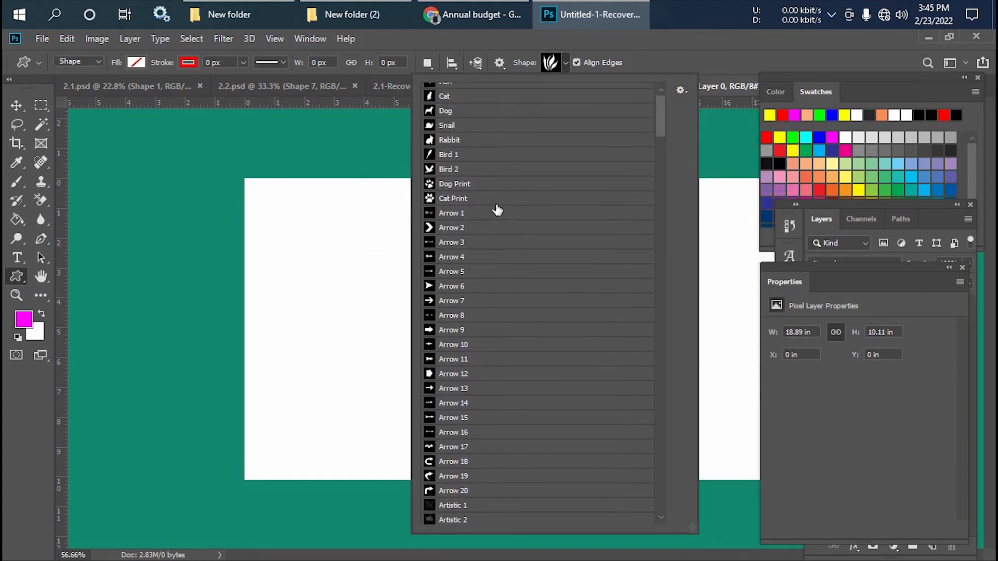
# Show the custom shapes as a Large List with their names
pyautogui.click(678, 92)
pyautogui.click(713, 200)
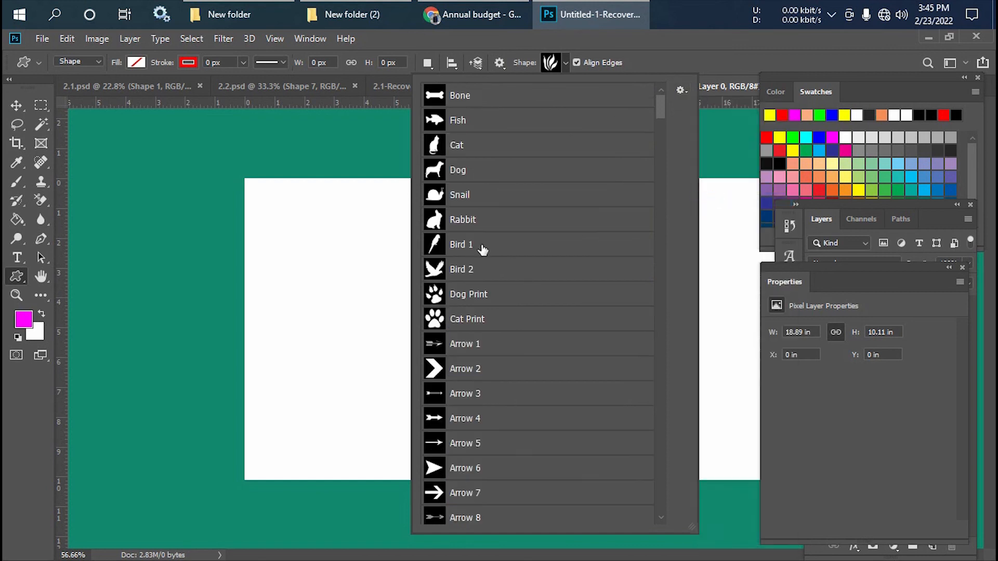
pyautogui.scroll(-2, 499, 234)
pyautogui.scroll(2, 551, 210)
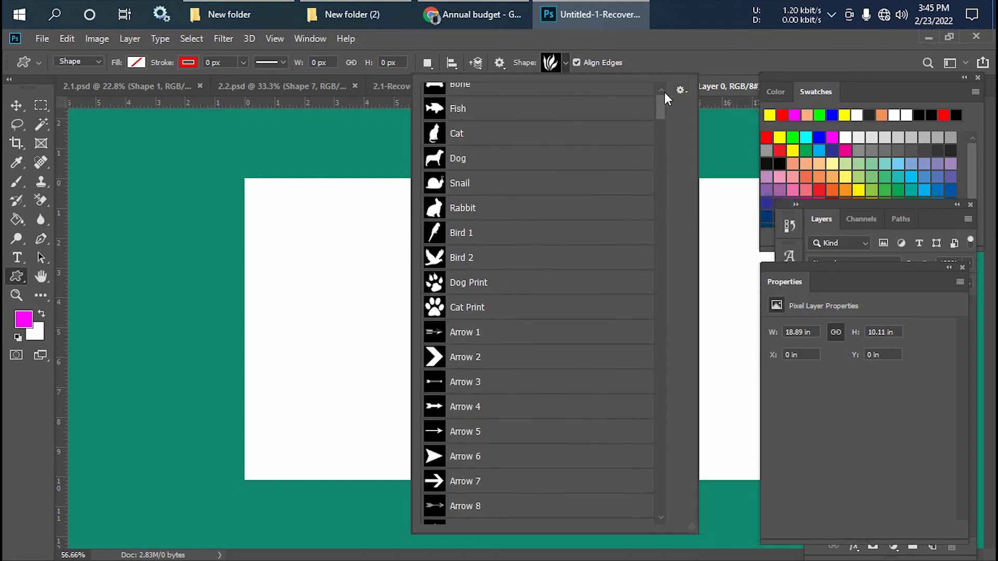
# Switch the custom shape library to Small Thumbnail display and from there to Small List
pyautogui.click(678, 90)
pyautogui.click(713, 158)
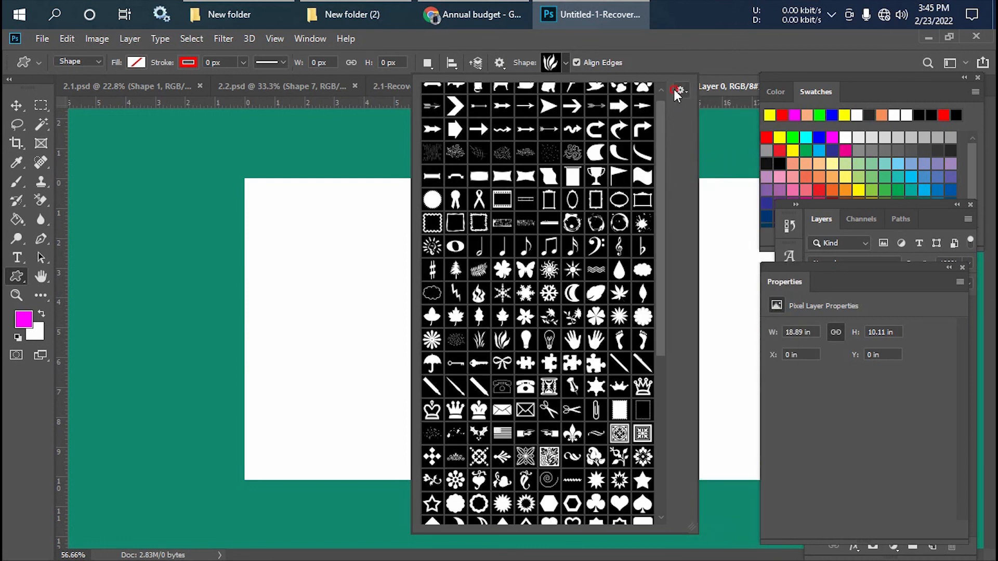
pyautogui.click(679, 90)
pyautogui.click(717, 200)
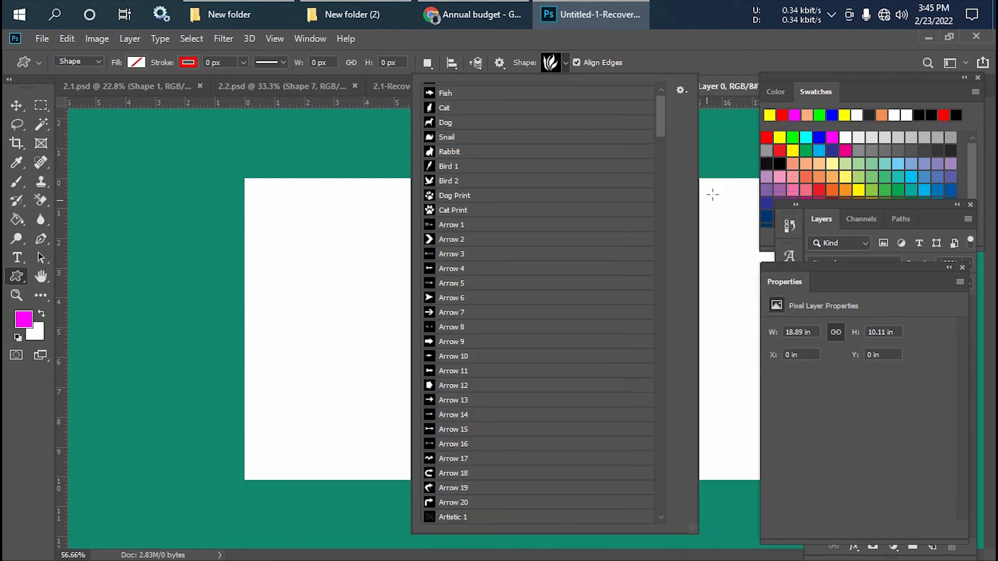
# Set the custom shape library's display back to Large List
pyautogui.click(679, 90)
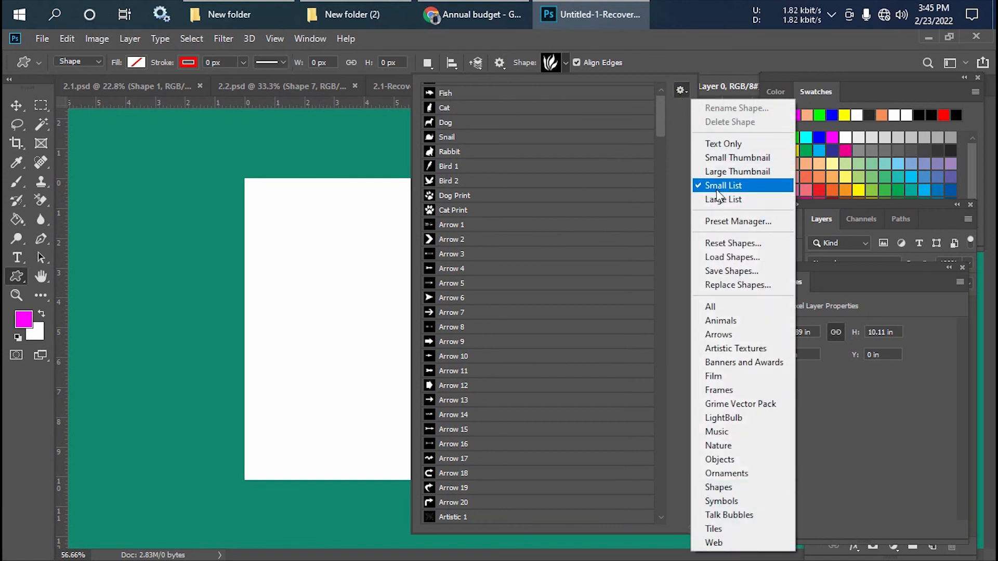
pyautogui.click(721, 200)
pyautogui.scroll(1, 503, 220)
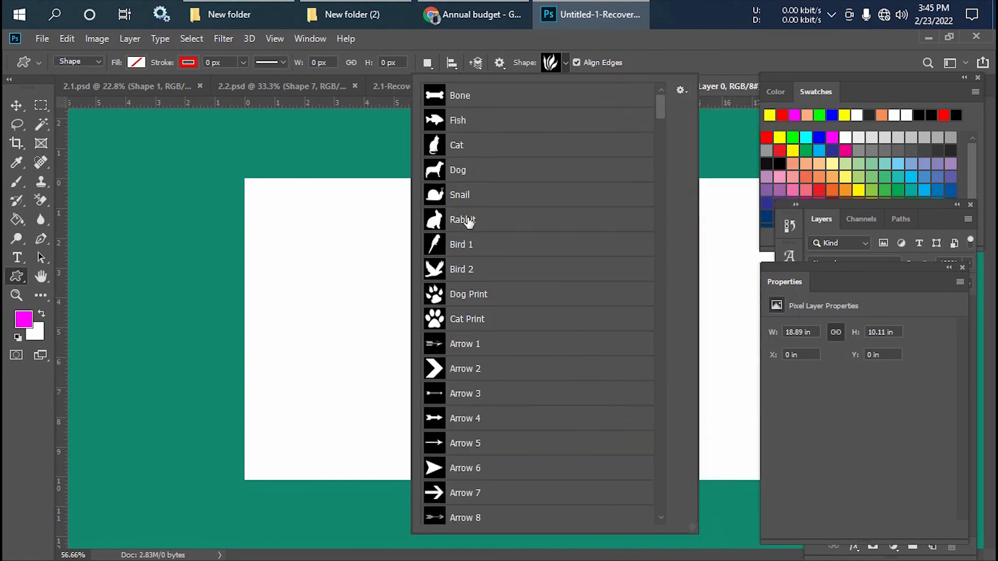
# Choose the Fish shape and draw it about 560 by 249 px near the middle of the white canvas
pyautogui.scroll(-3, 503, 215)
pyautogui.scroll(-5, 503, 214)
pyautogui.scroll(5, 507, 210)
pyautogui.scroll(4, 508, 209)
pyautogui.doubleClick(445, 123)
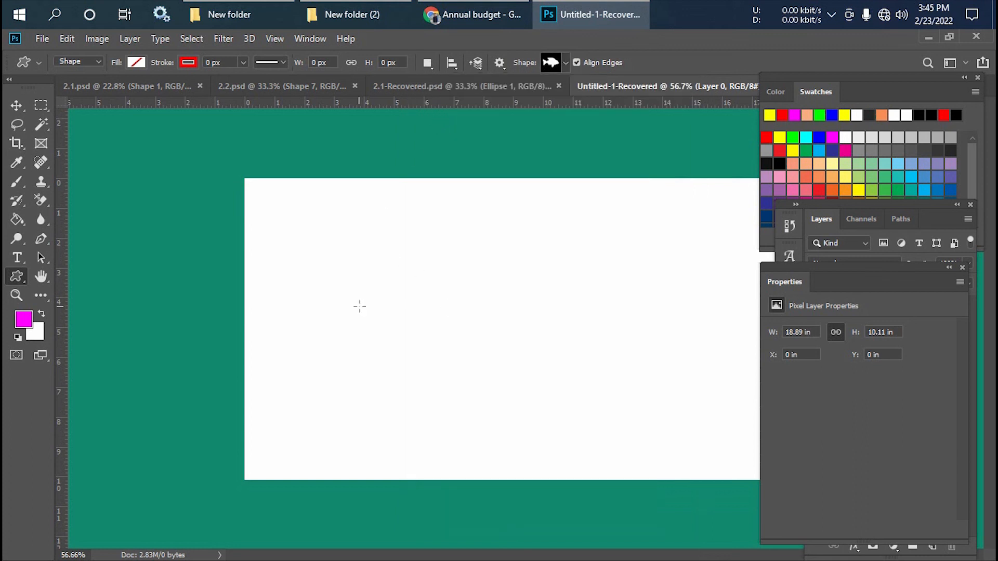
pyautogui.moveTo(387, 264); pyautogui.dragTo(619, 360)
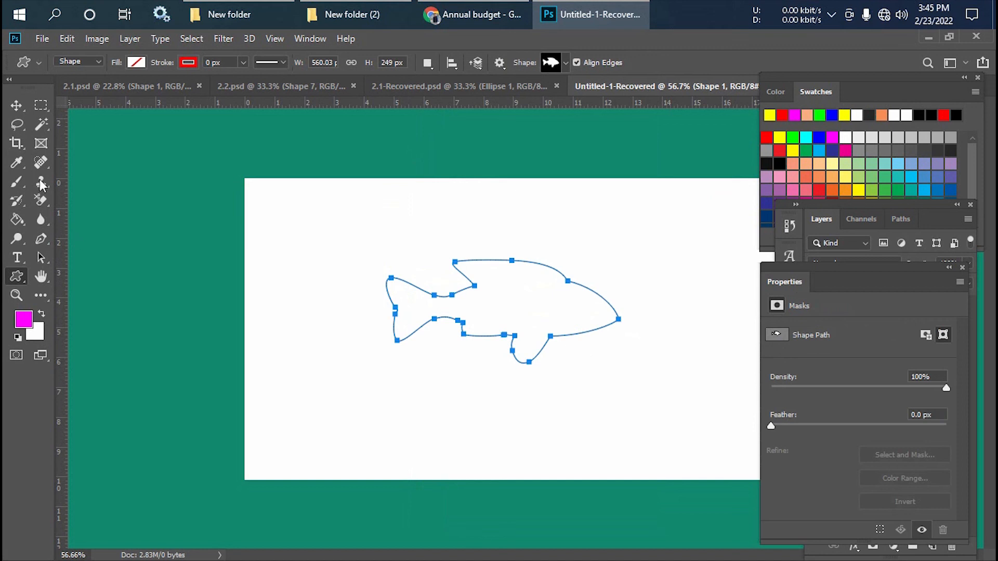
# Fill the fish with yellow, set its red stroke width to 8.92 px and return to the Move tool
pyautogui.click(137, 62)
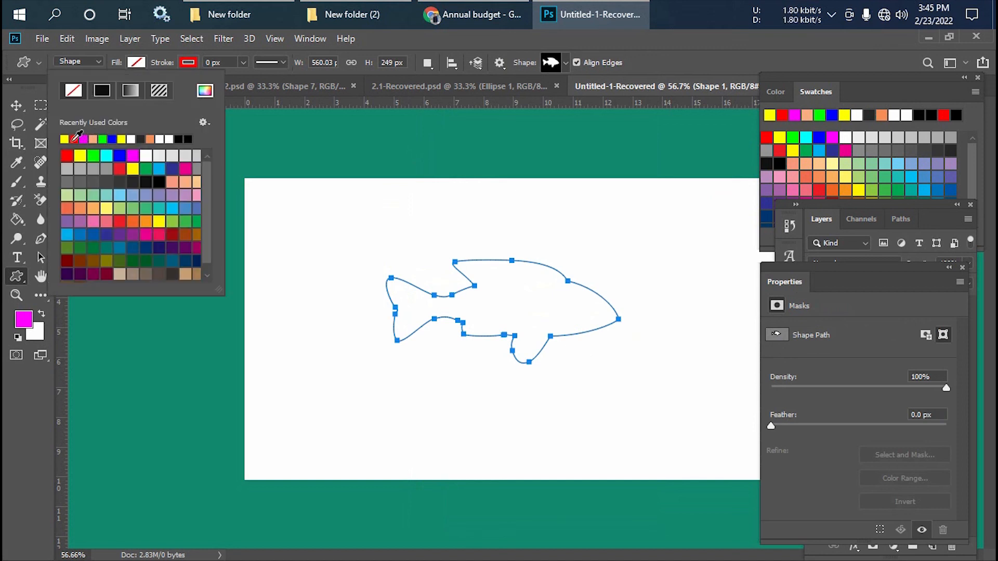
pyautogui.click(66, 139)
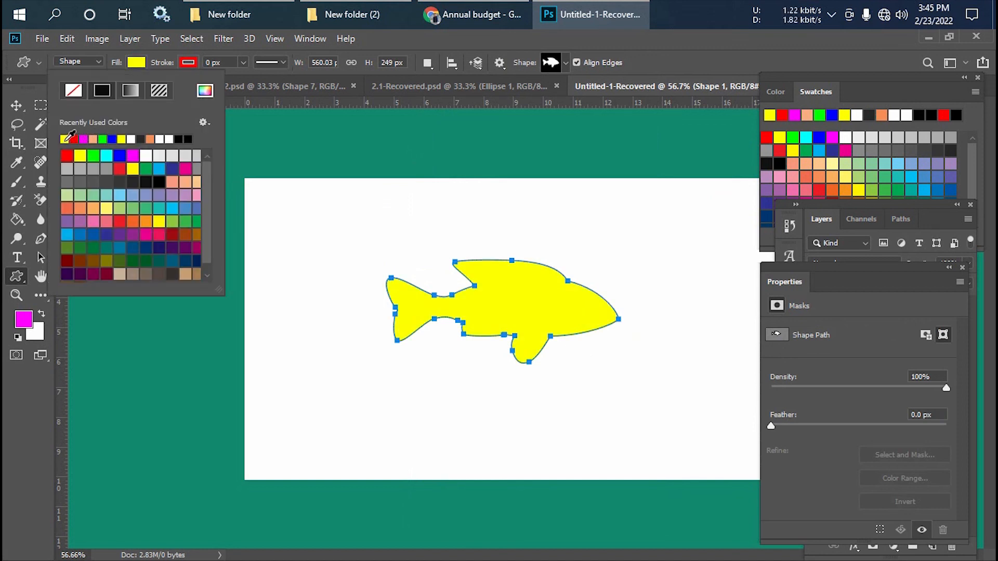
pyautogui.click(243, 63)
pyautogui.moveTo(242, 78); pyautogui.dragTo(260, 78)
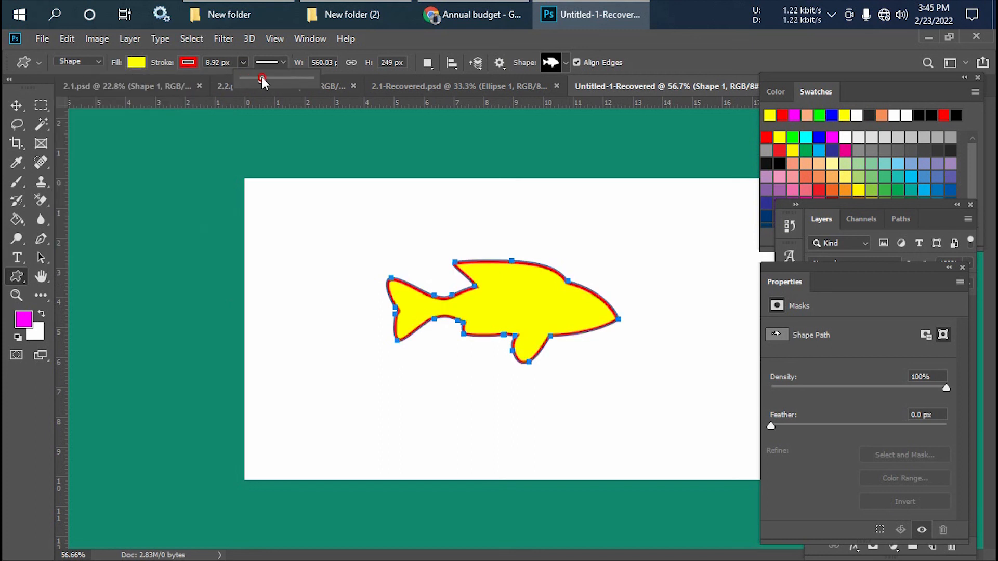
pyautogui.click(18, 105)
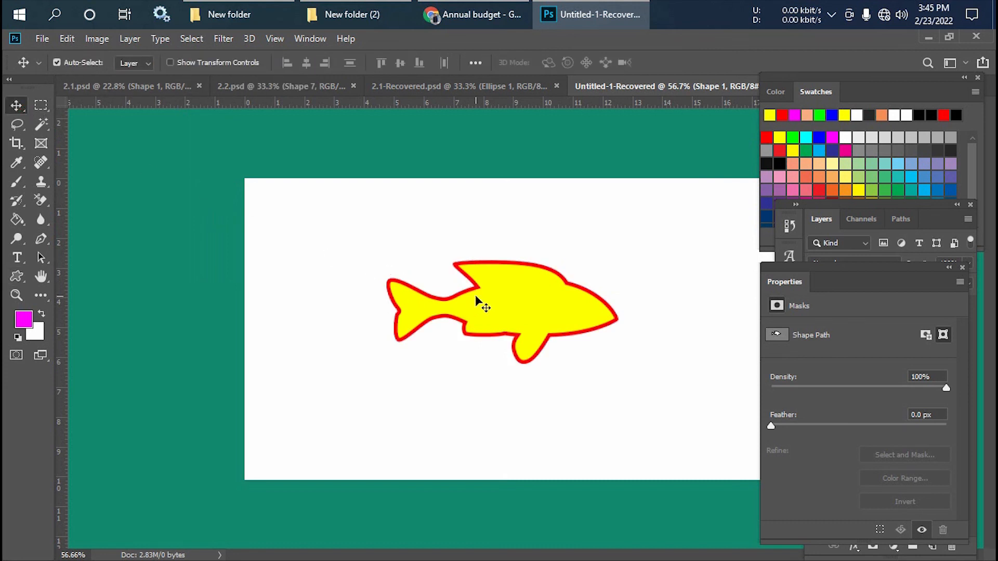
# Choose the Cat custom shape and draw it below the fish, extending past the canvas's lower edge
pyautogui.click(11, 278)
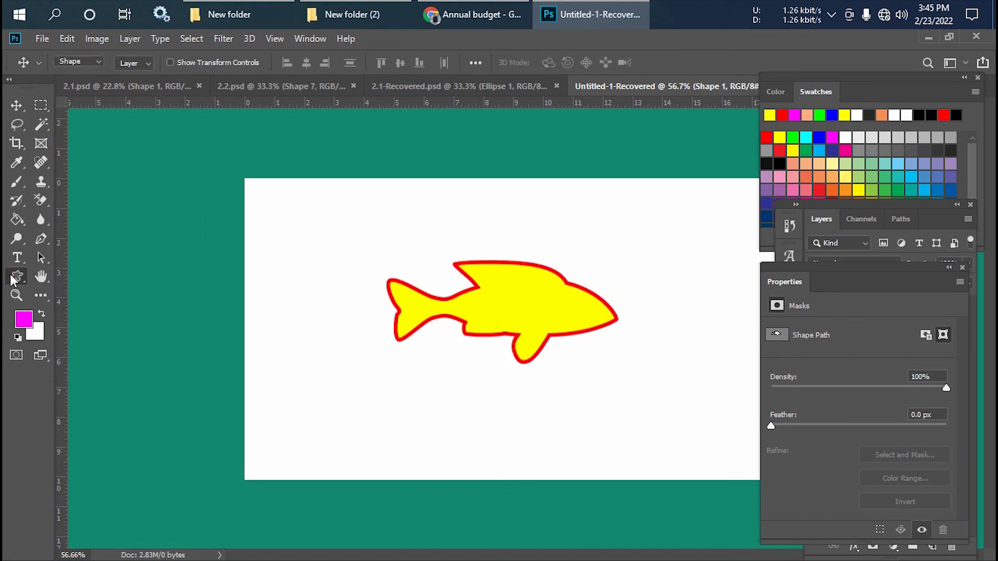
pyautogui.click(563, 62)
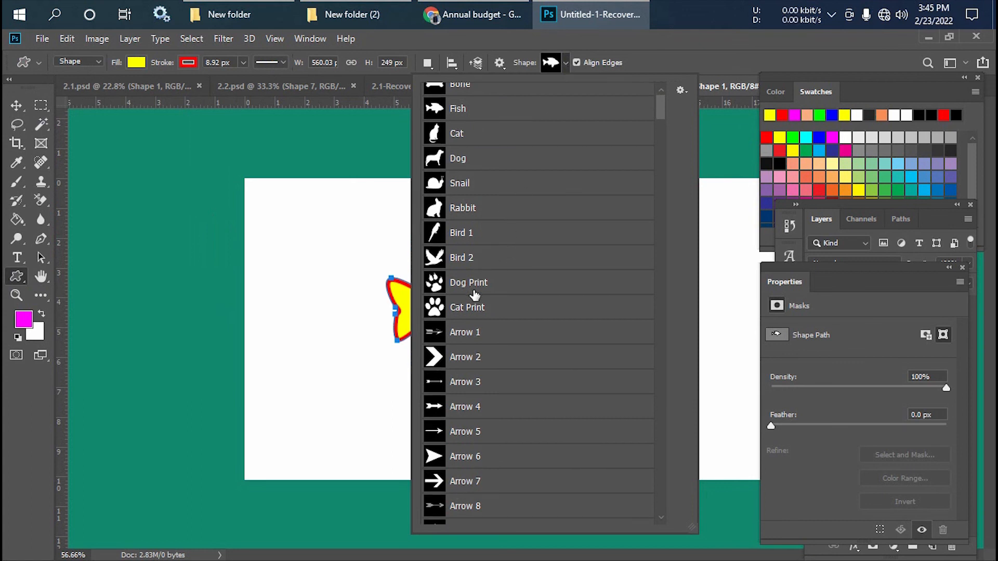
pyautogui.scroll(-2, 469, 359)
pyautogui.scroll(2, 469, 359)
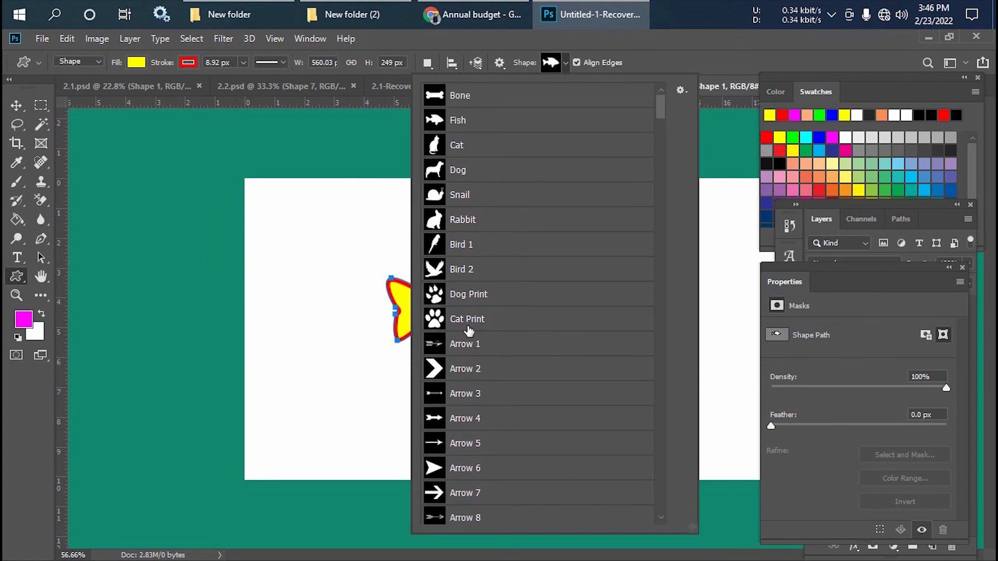
pyautogui.click(477, 151)
pyautogui.press('Return')
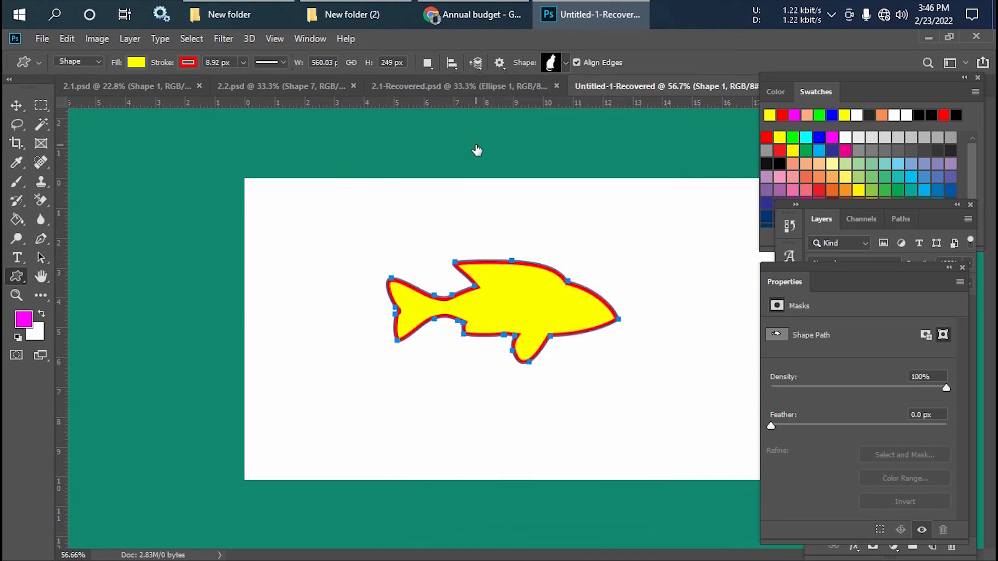
pyautogui.scroll(-2, 461, 327)
pyautogui.scroll(2, 462, 327)
pyautogui.moveTo(347, 399)
pyautogui.mouseDown()
pyautogui.moveTo(465, 438)
pyautogui.moveTo(520, 474)
pyautogui.moveTo(547, 523)
pyautogui.moveTo(539, 528)
pyautogui.mouseUp()
# Move the cat up and to the left so it sits fully on the canvas beneath the fish's tail
pyautogui.click(17, 105)
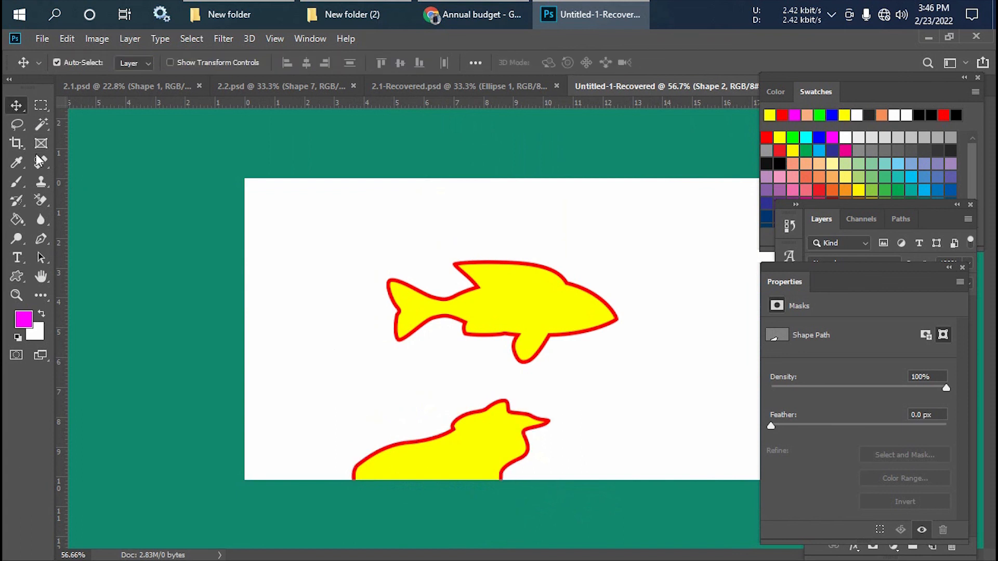
pyautogui.moveTo(468, 451); pyautogui.dragTo(395, 398)
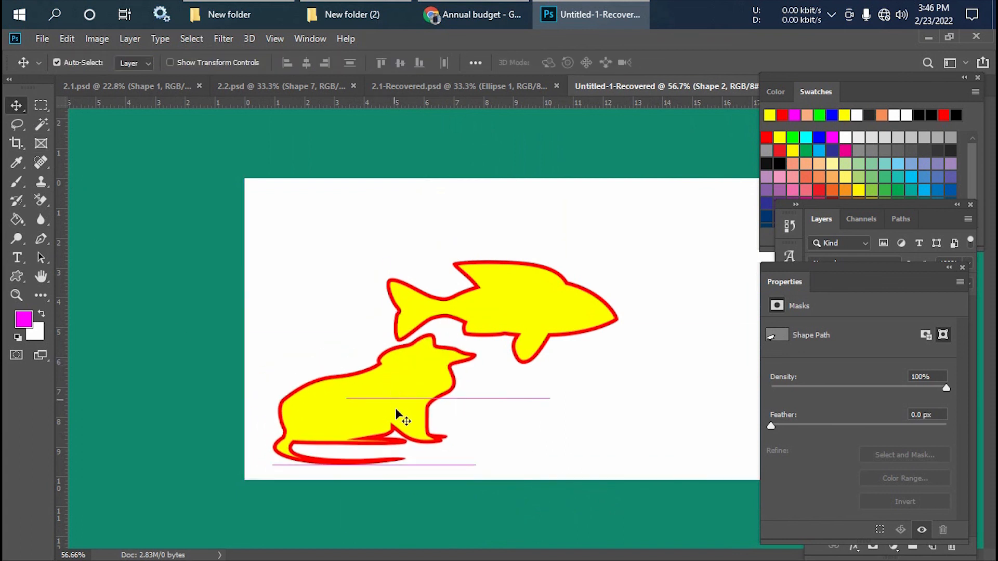
pyautogui.click(493, 474)
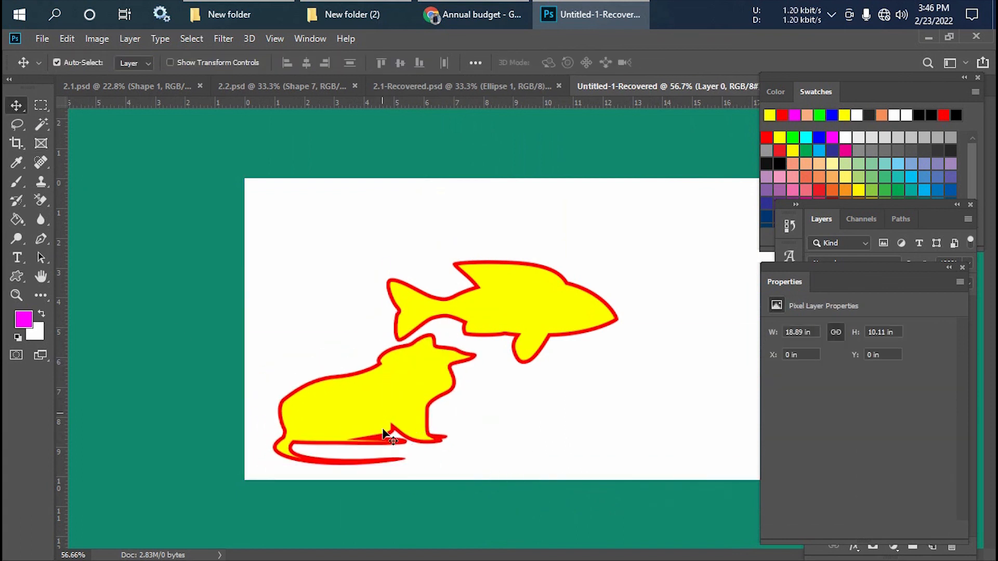
# Draw the Bird 2 custom shape about 194 by 189 px in the empty area below and right of the fish
pyautogui.scroll(4, 401, 254)
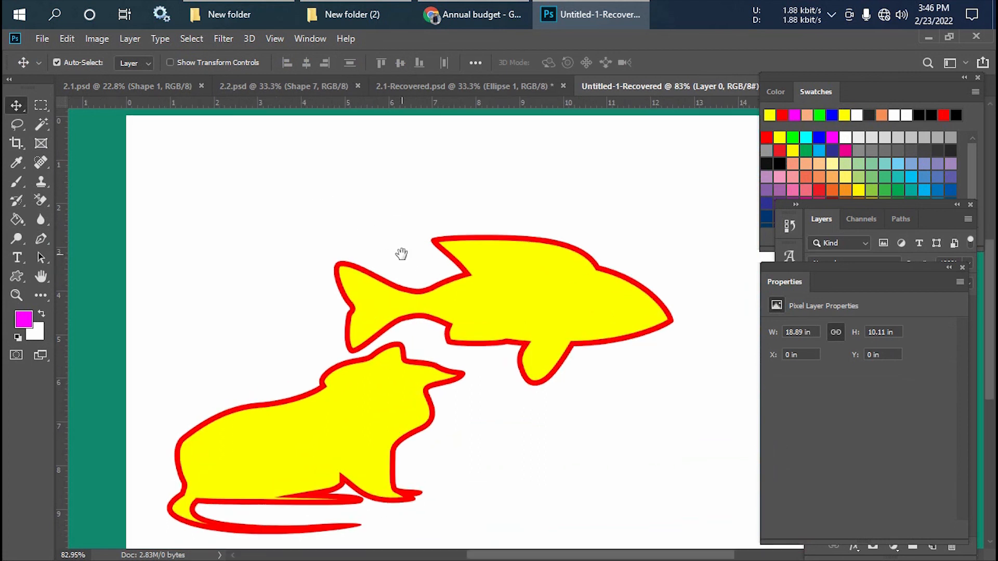
pyautogui.moveTo(499, 318); pyautogui.dragTo(250, 223)
pyautogui.moveTo(287, 283); pyautogui.dragTo(286, 310)
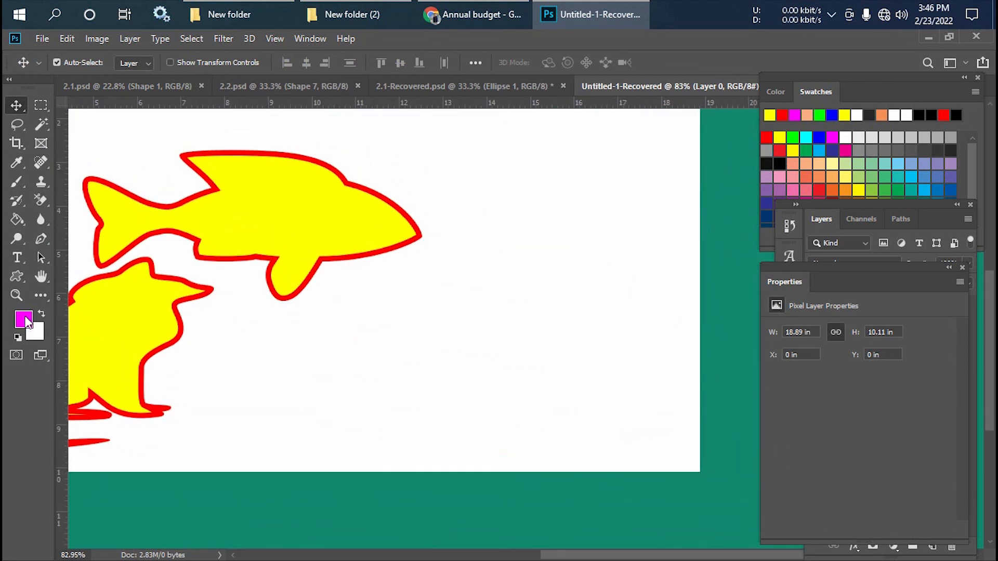
pyautogui.click(11, 281)
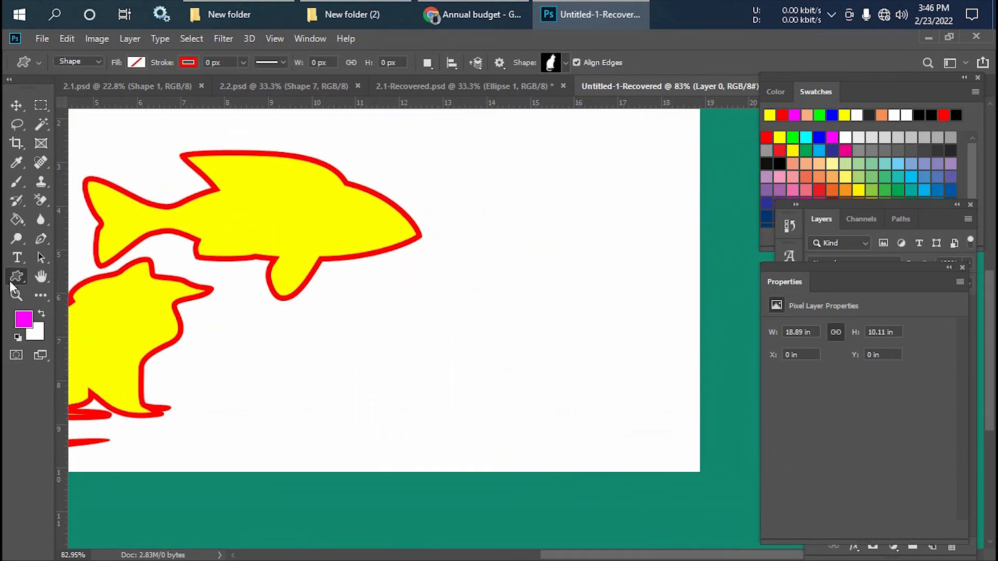
pyautogui.click(562, 64)
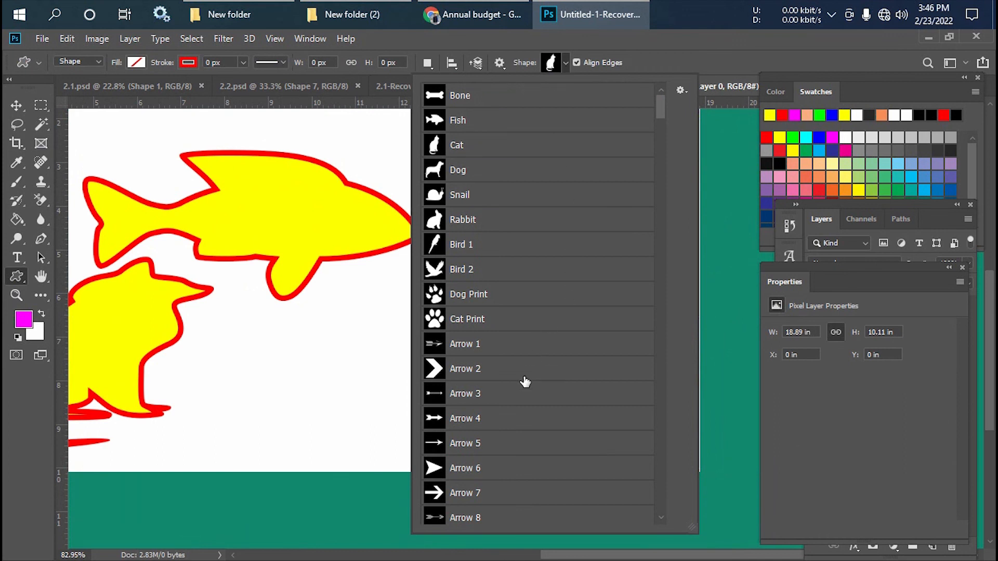
pyautogui.scroll(-1, 519, 374)
pyautogui.scroll(1, 471, 374)
pyautogui.click(479, 274)
pyautogui.doubleClick(478, 276)
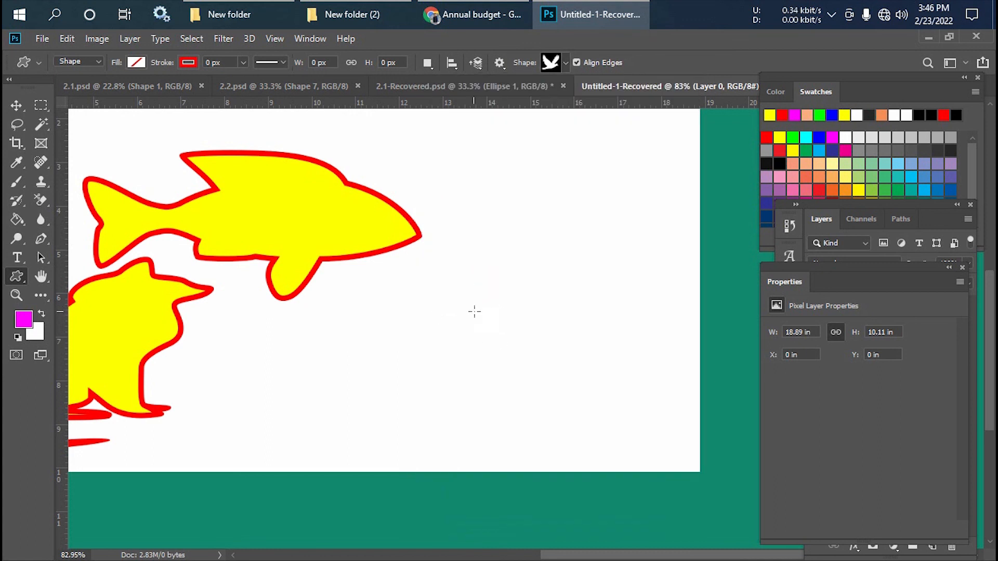
pyautogui.moveTo(467, 294); pyautogui.dragTo(583, 412)
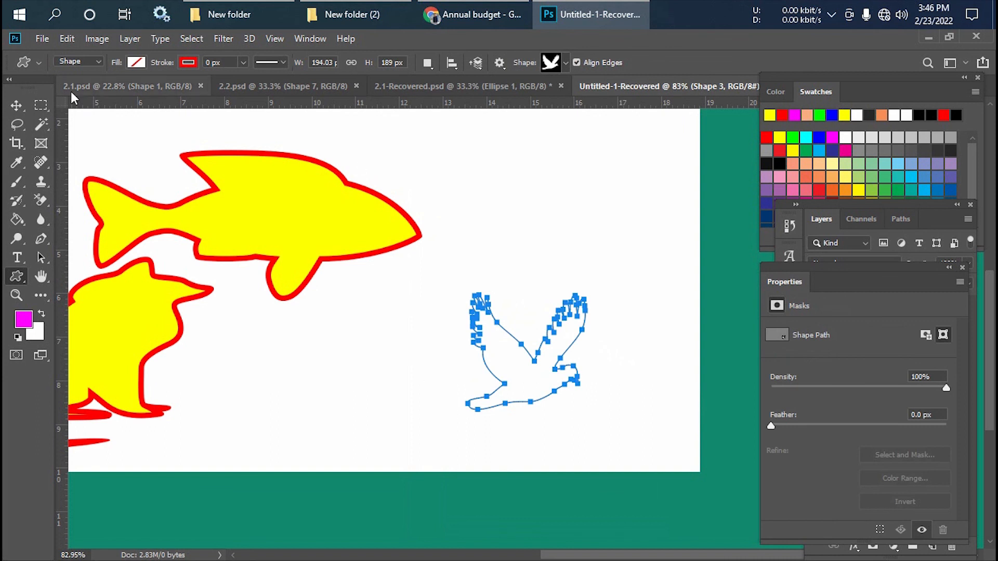
pyautogui.click(16, 105)
pyautogui.click(540, 359)
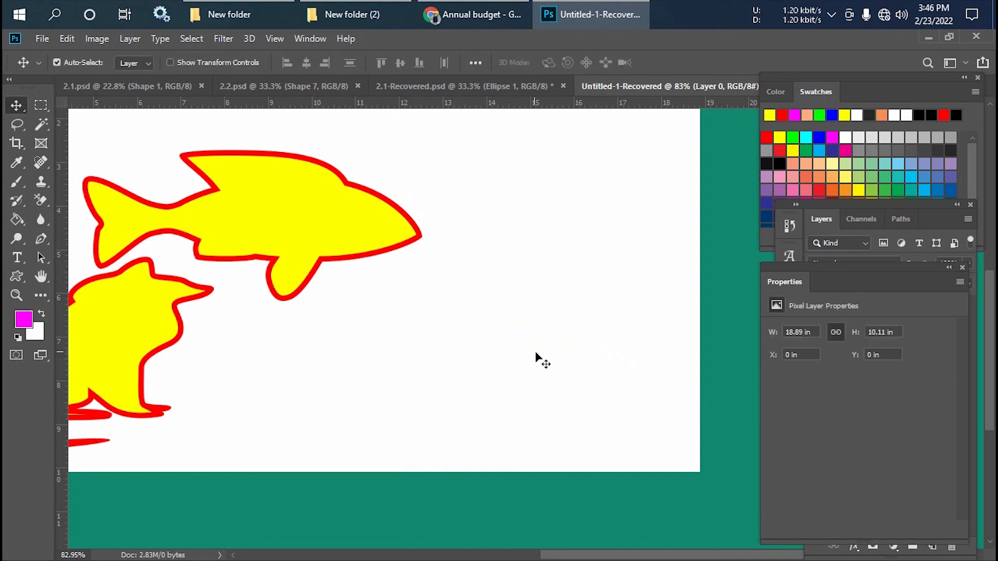
# Draw another Bird 2 custom shape about 247 by 208 px below and right of the fish and fill it with yellow
pyautogui.click(16, 276)
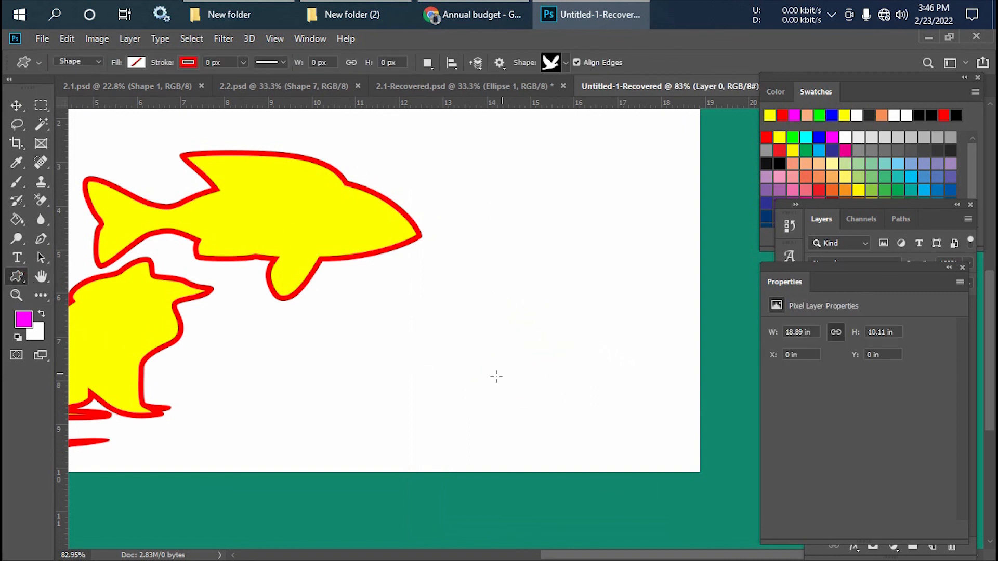
pyautogui.moveTo(455, 300); pyautogui.dragTo(607, 425)
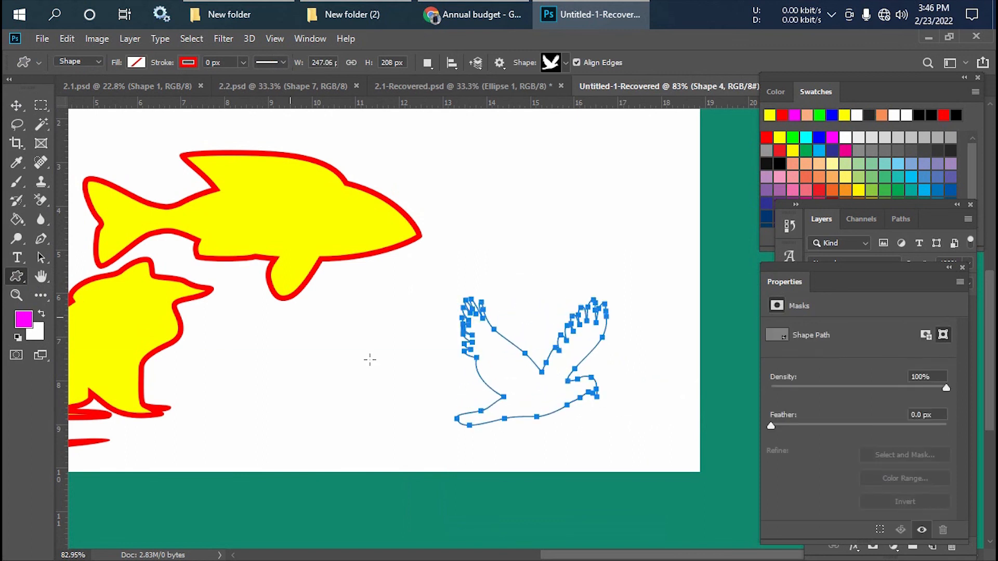
pyautogui.click(142, 65)
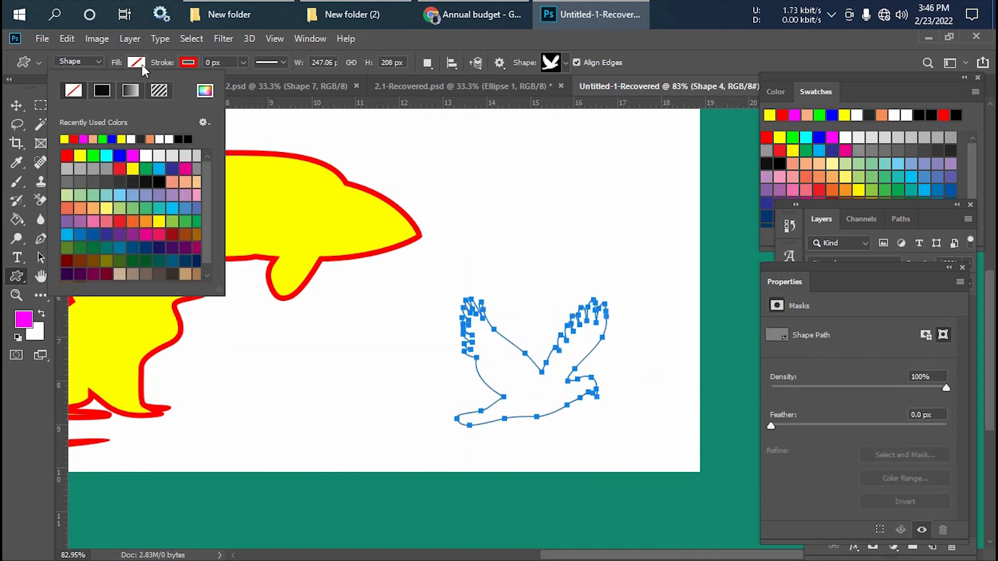
pyautogui.click(66, 139)
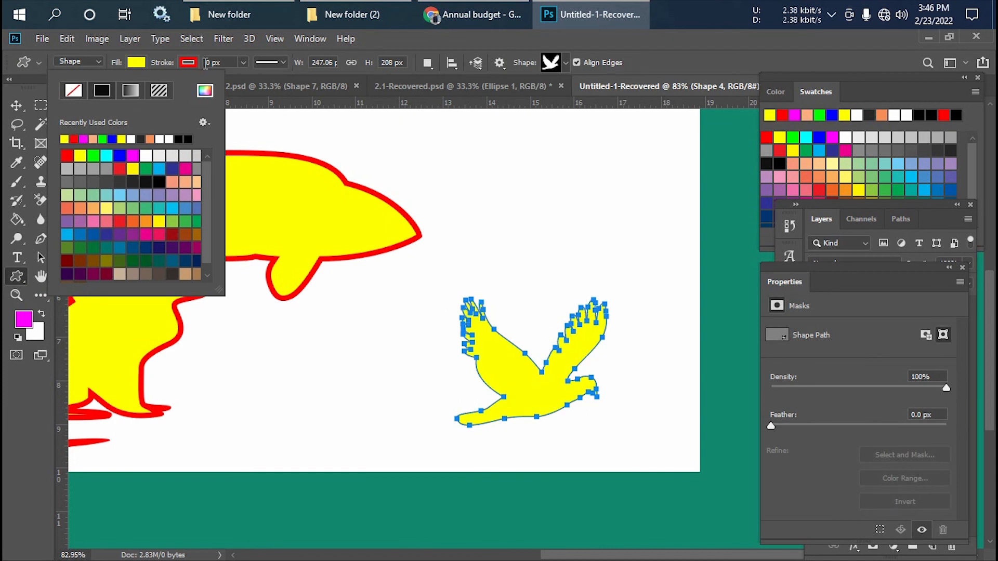
# Try to set the yellow bird's stroke width to 10 px and return to the Move tool
pyautogui.click(242, 63)
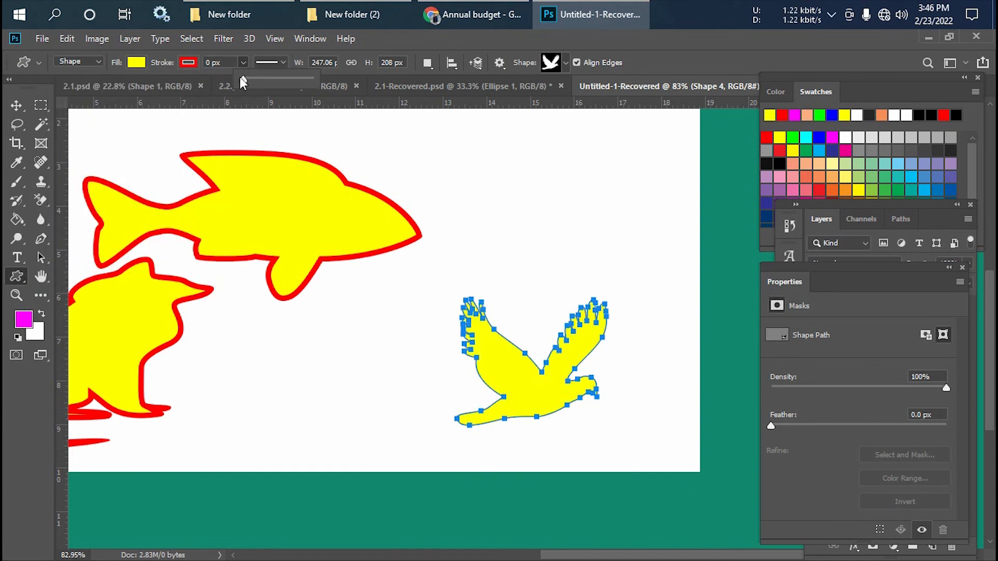
pyautogui.click(233, 63)
pyautogui.scroll(3, 232, 63)
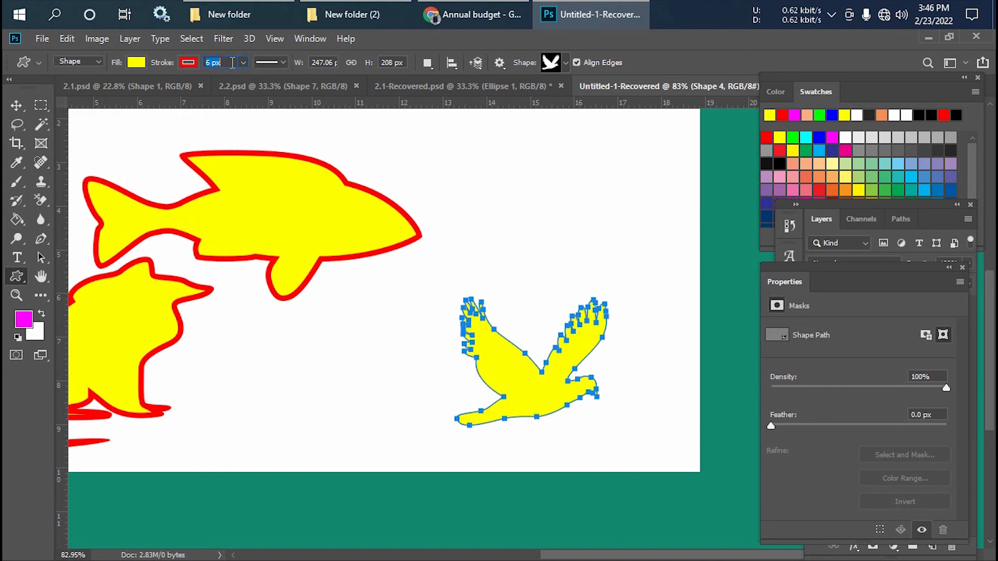
pyautogui.scroll(4, 232, 63)
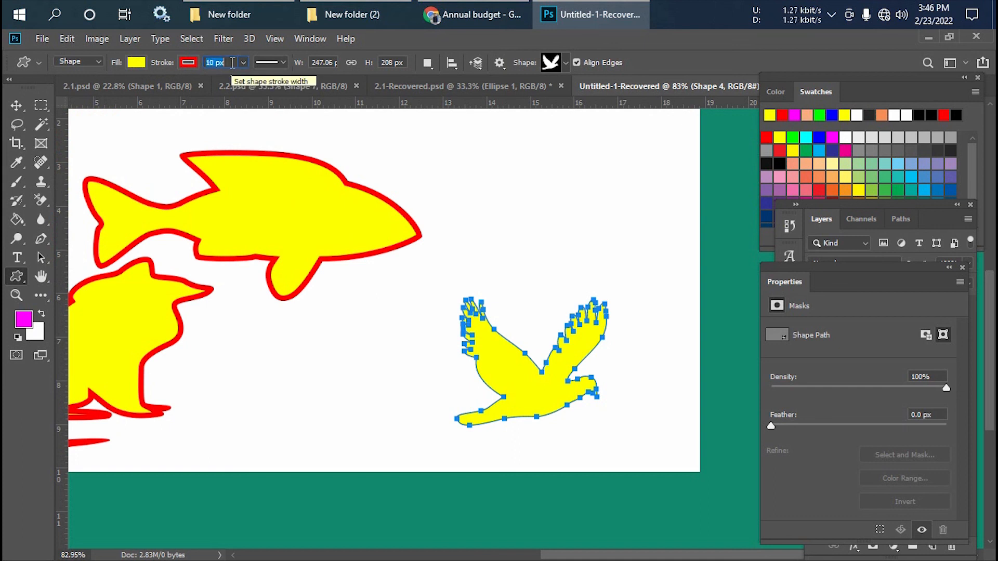
pyautogui.click(25, 108)
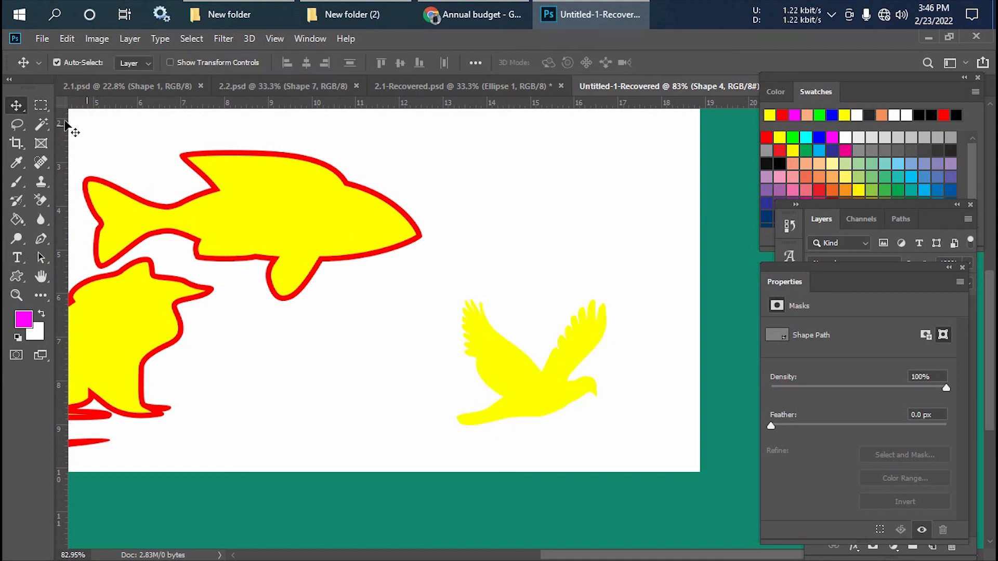
# Using the cat's yellow fill and 8.92 px red stroke, draw a bird about 223 by 189 px above the cat, then deselect it
pyautogui.scroll(-2, 561, 320)
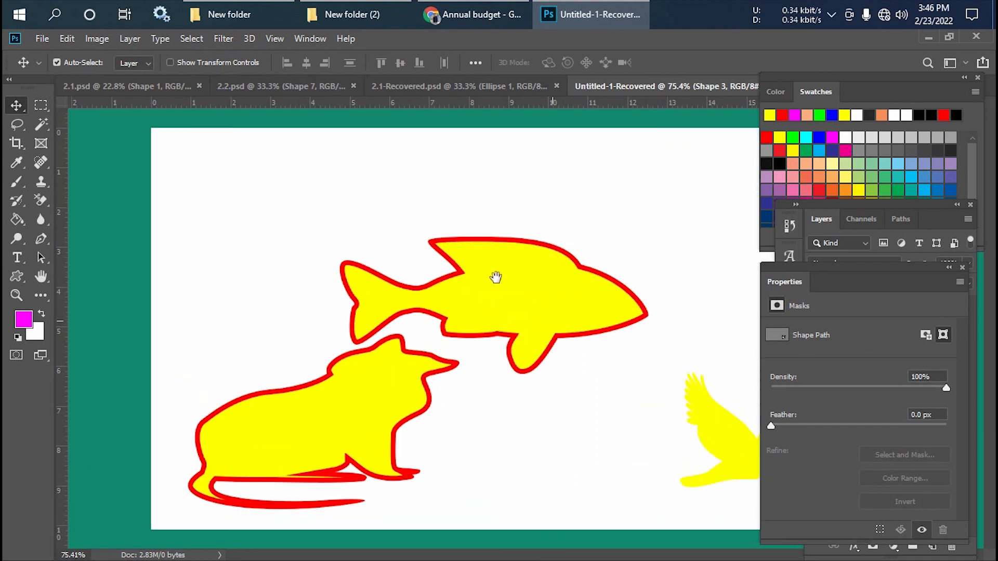
pyautogui.click(309, 435)
pyautogui.click(17, 276)
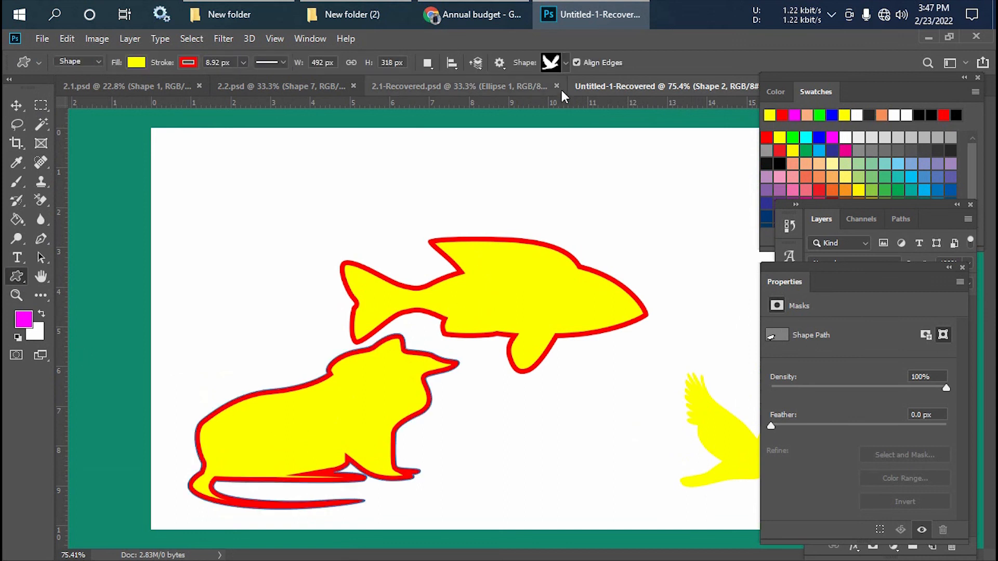
pyautogui.moveTo(213, 162); pyautogui.dragTo(332, 264)
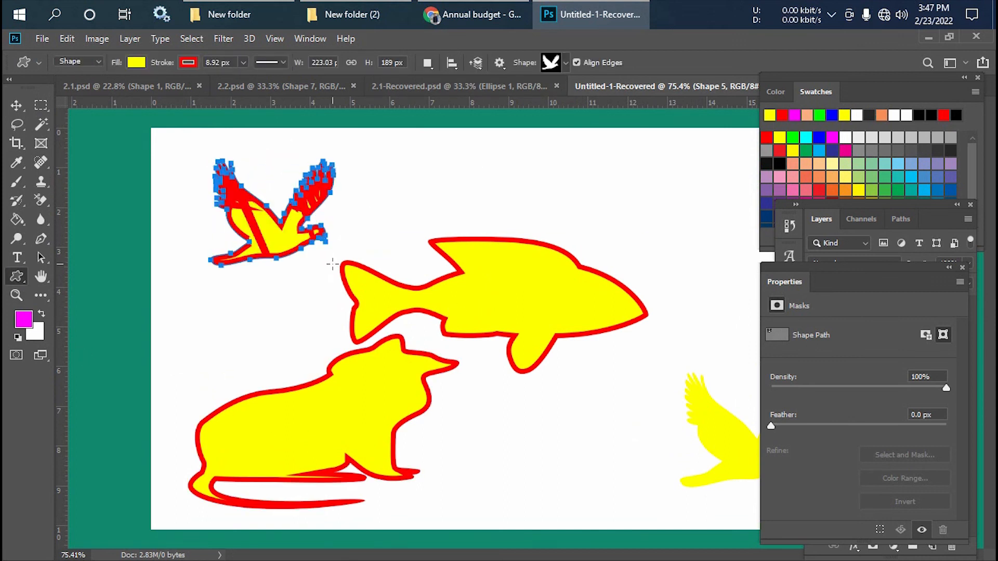
pyautogui.click(17, 105)
pyautogui.click(108, 240)
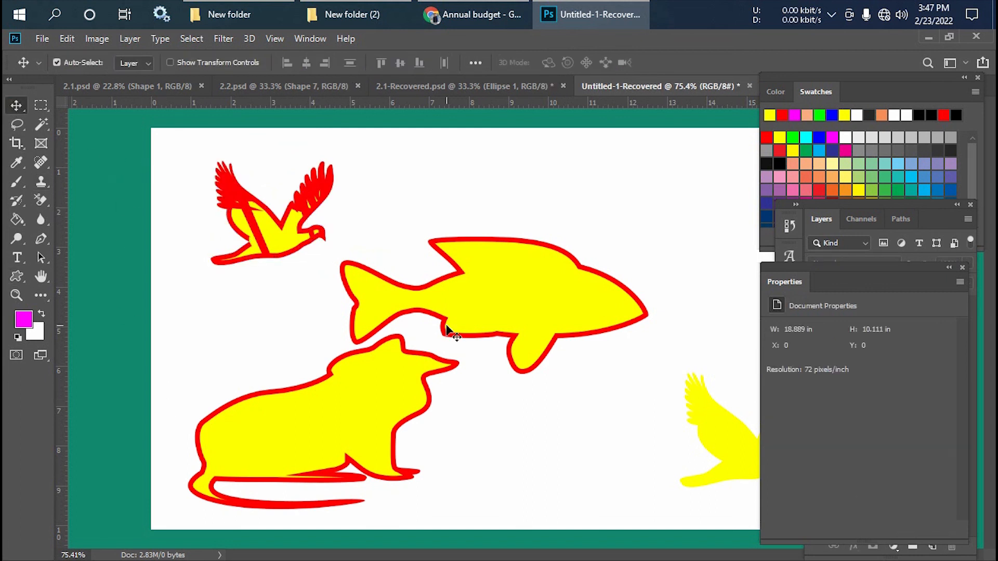
# Switch to the Annual budget spreadsheet in Chrome to view the list of Photoshop tools by part
pyautogui.click(443, 13)
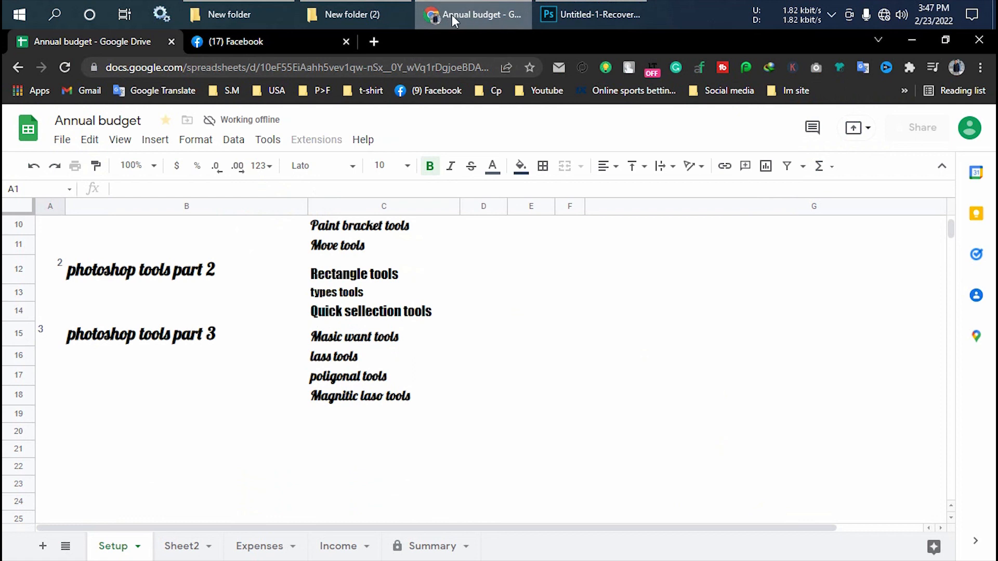
pyautogui.moveTo(452, 17)
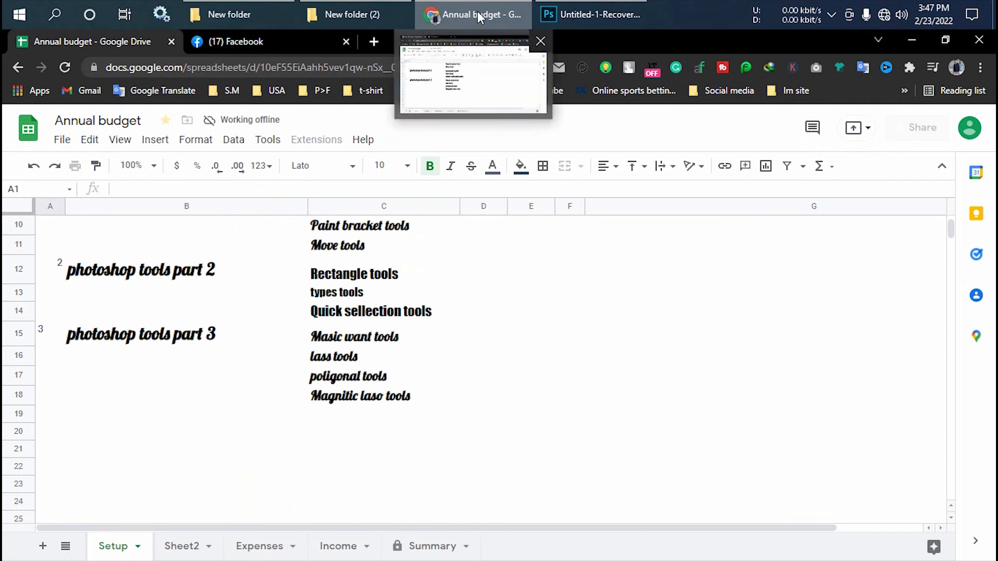